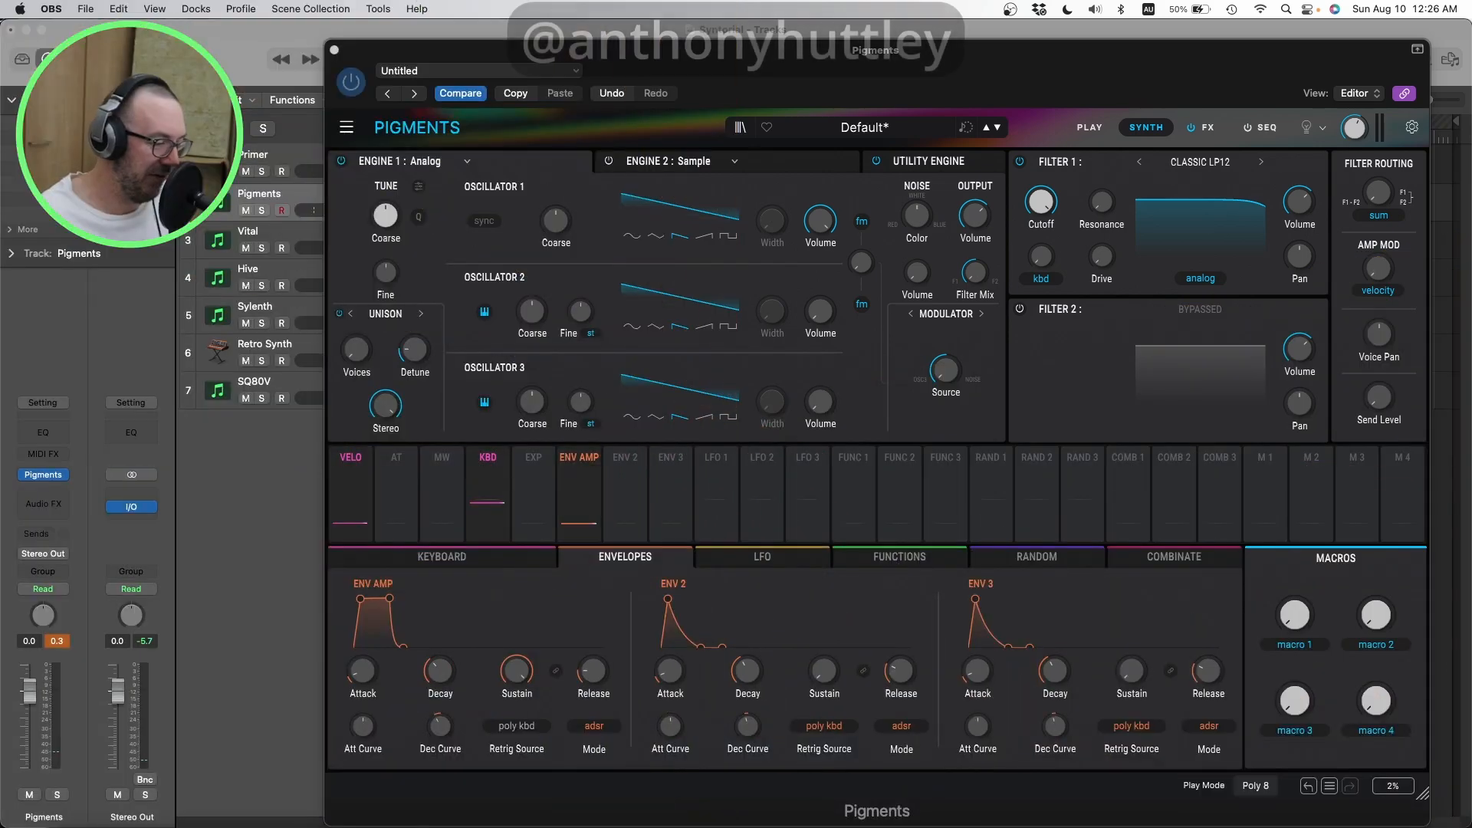
Step: Turn off Engine 1, and enable Engine 2's Sample engine with granular synthesis activated
click(1162, 63)
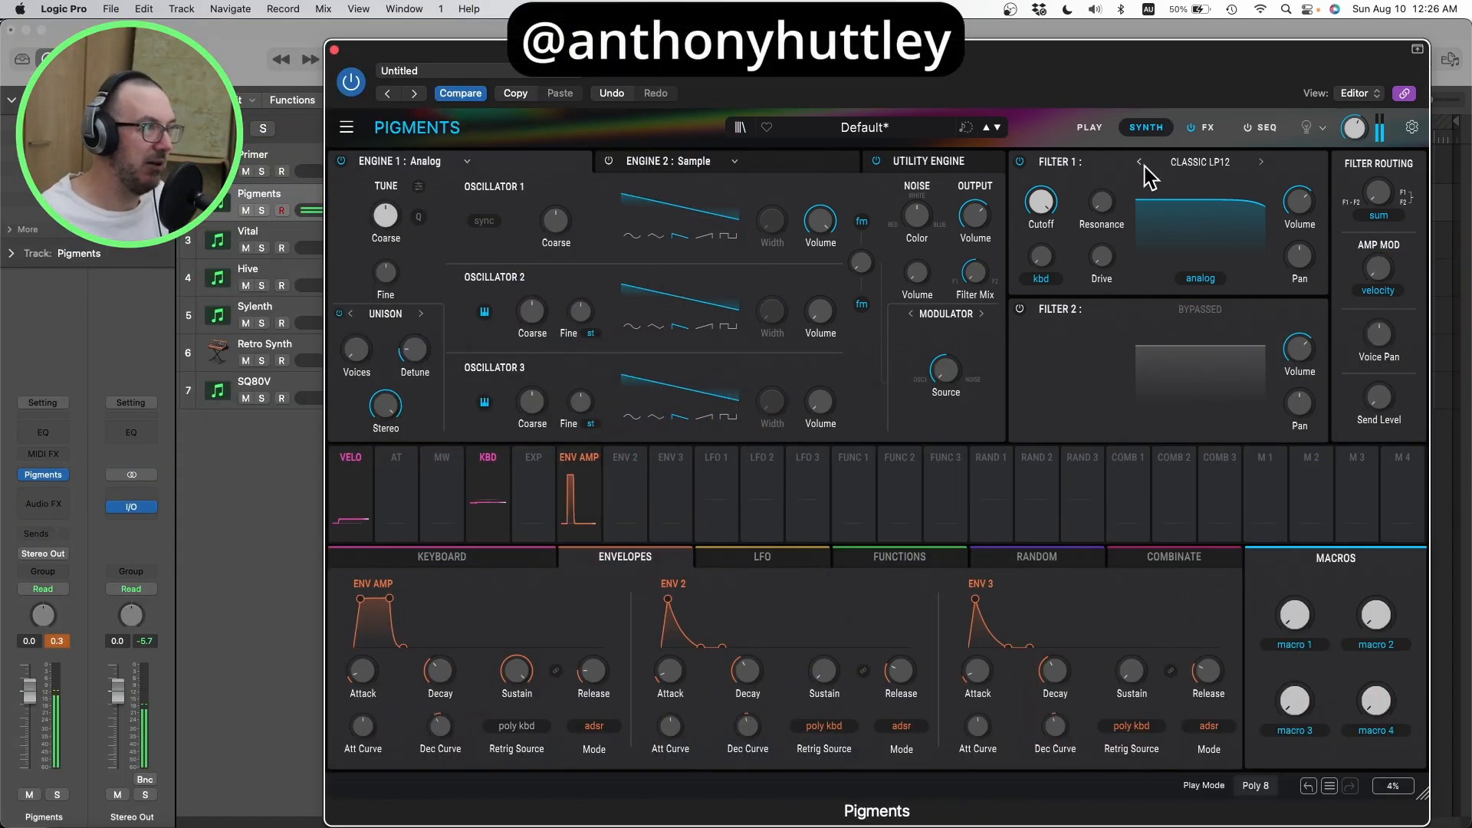
click(342, 161)
click(779, 167)
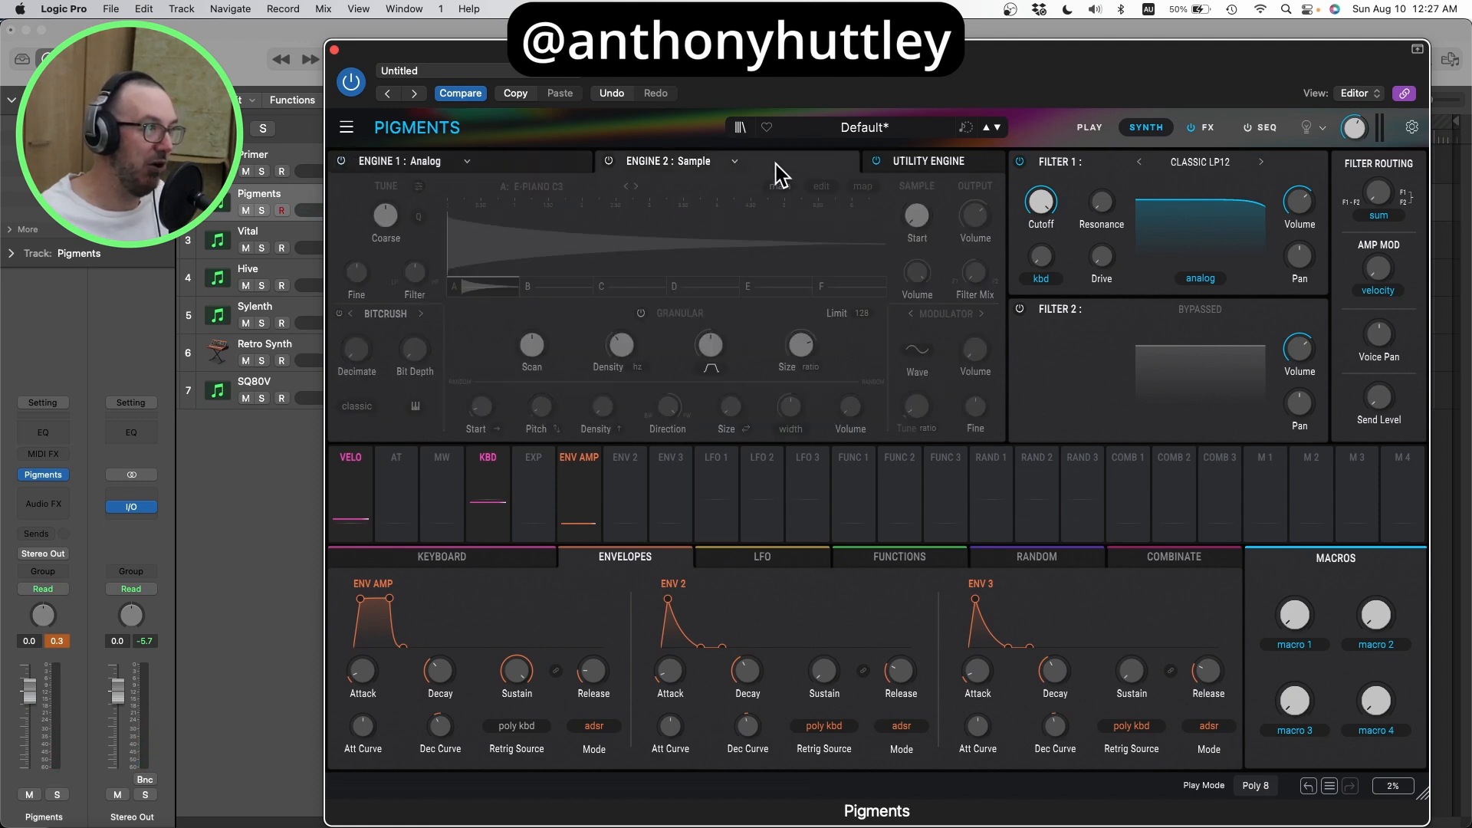
click(610, 163)
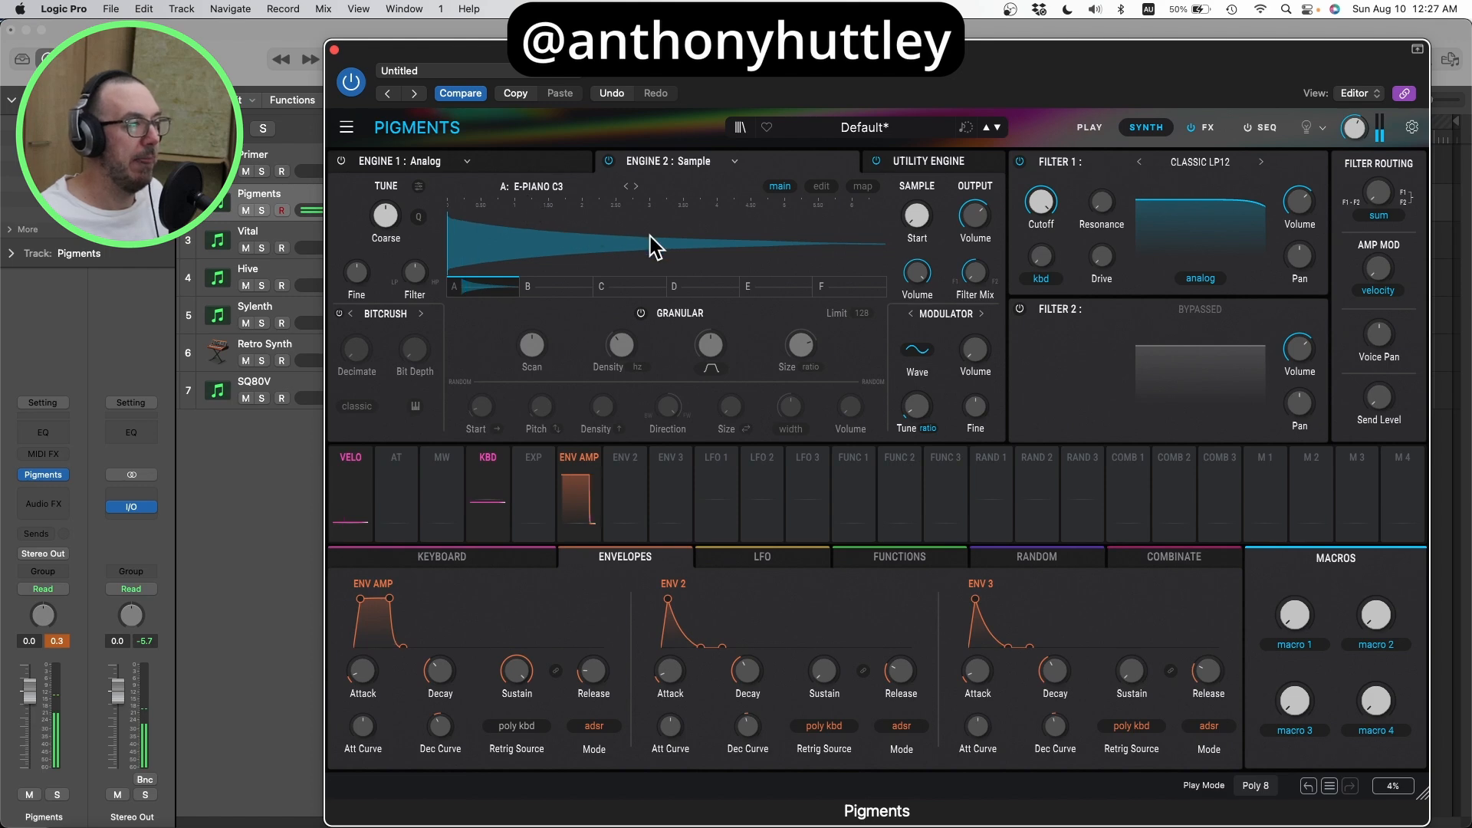
click(641, 312)
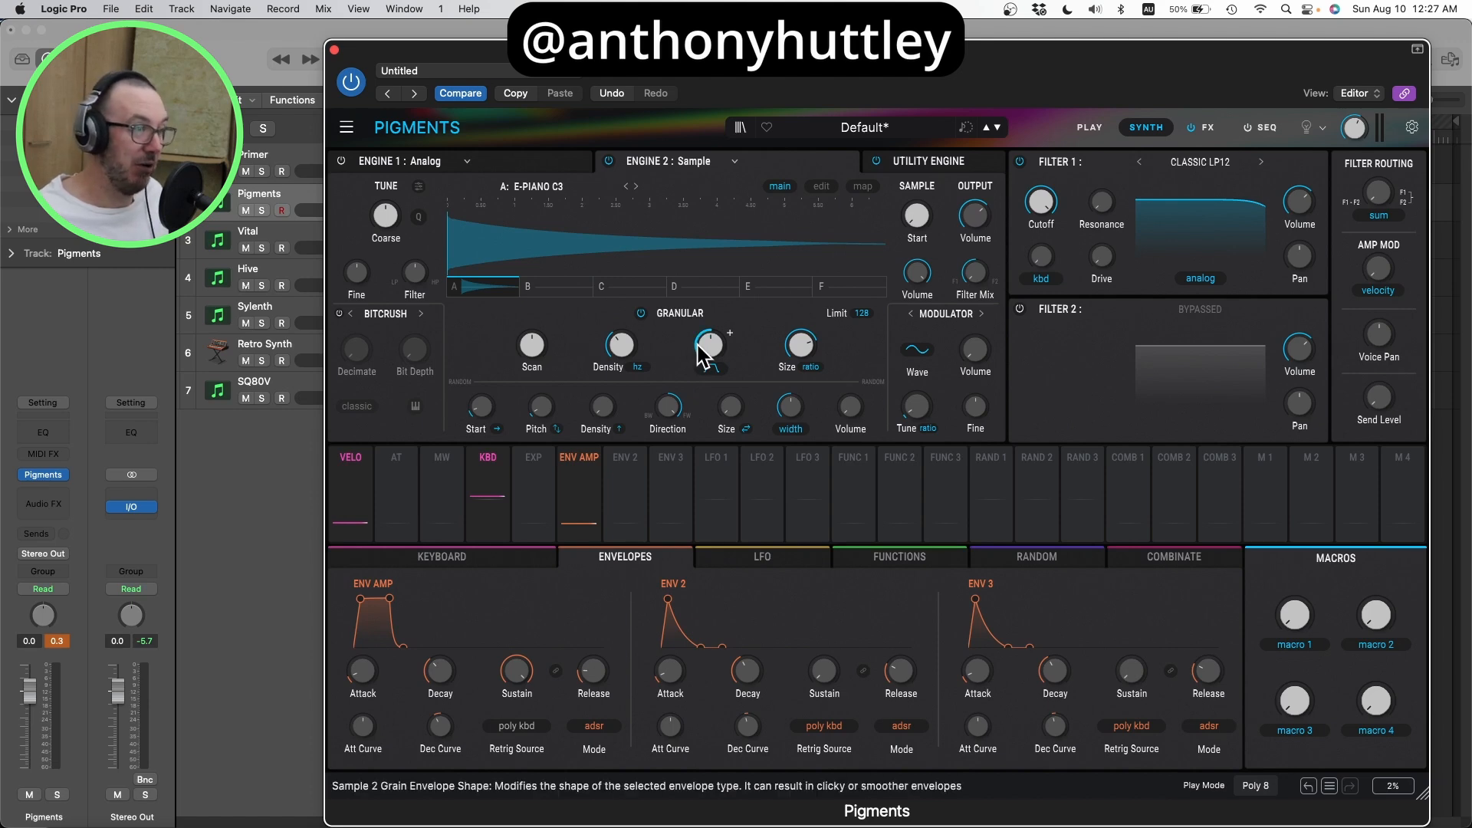
Step: Try a later start position on the piano sample, and replace it with Electric Guitar - Clean C3 from the Guitar & Bass category
mouse_move(708, 345)
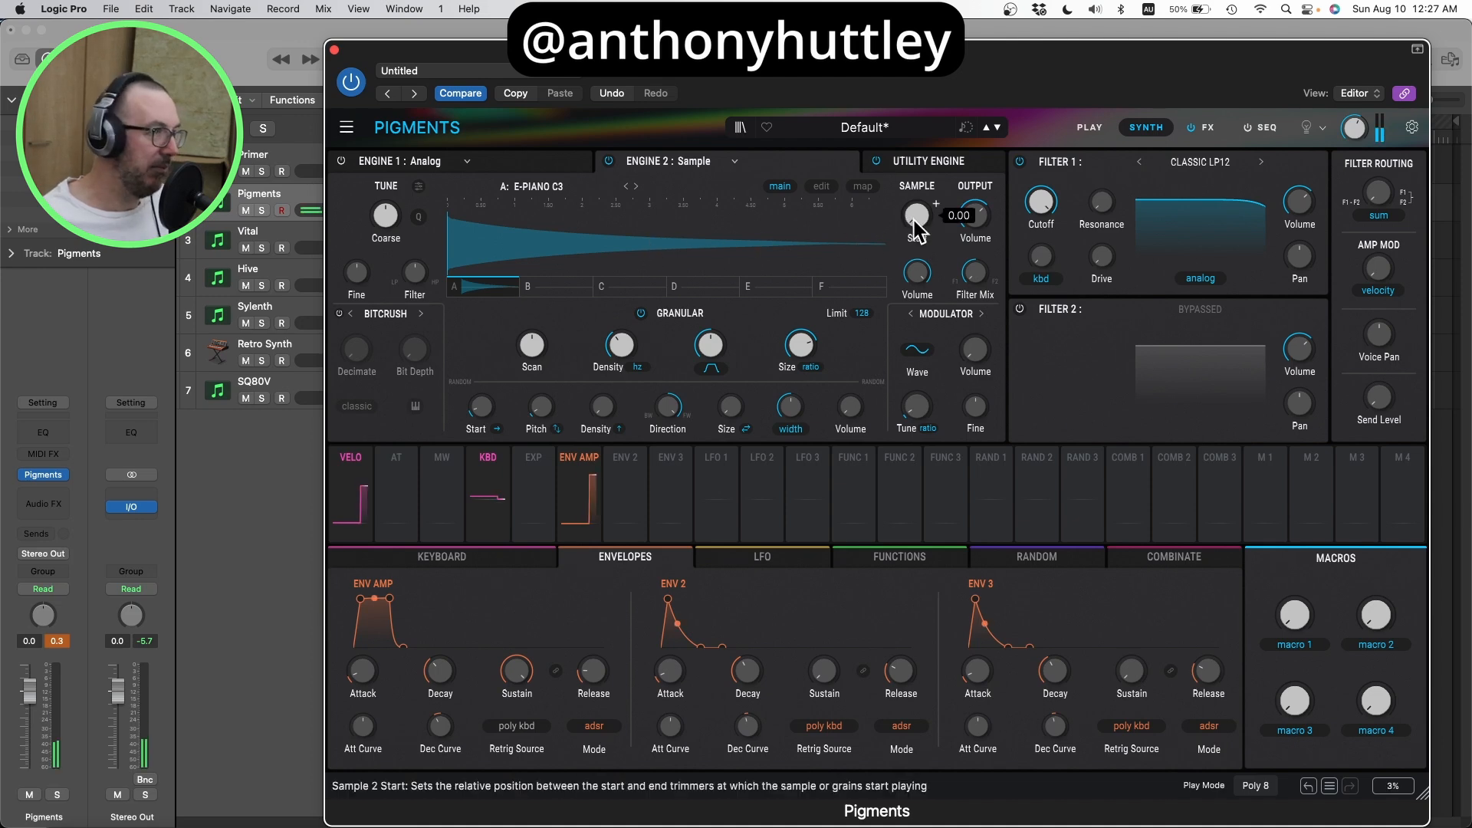
drag(916, 228, 916, 211)
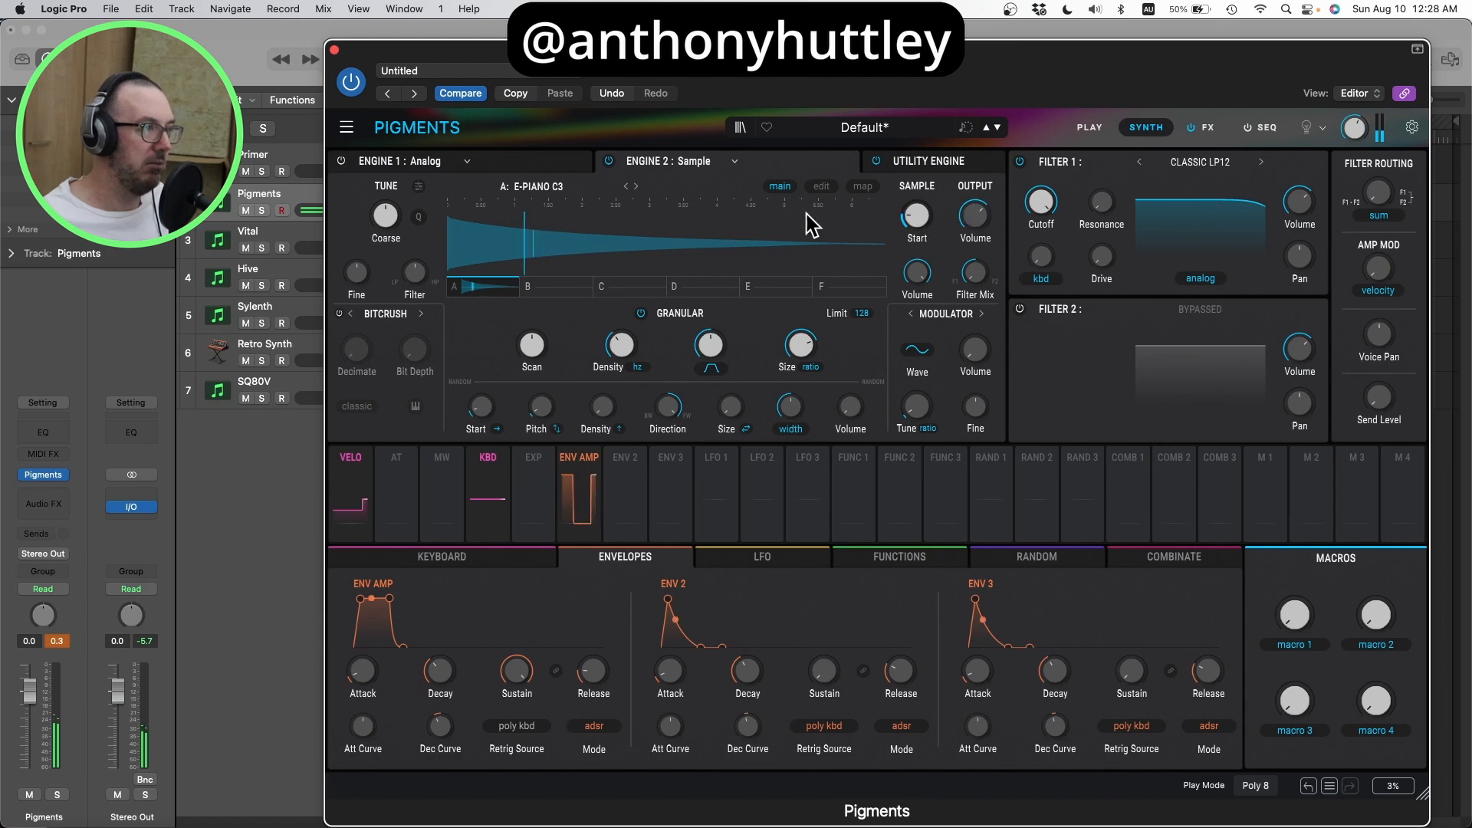
click(544, 189)
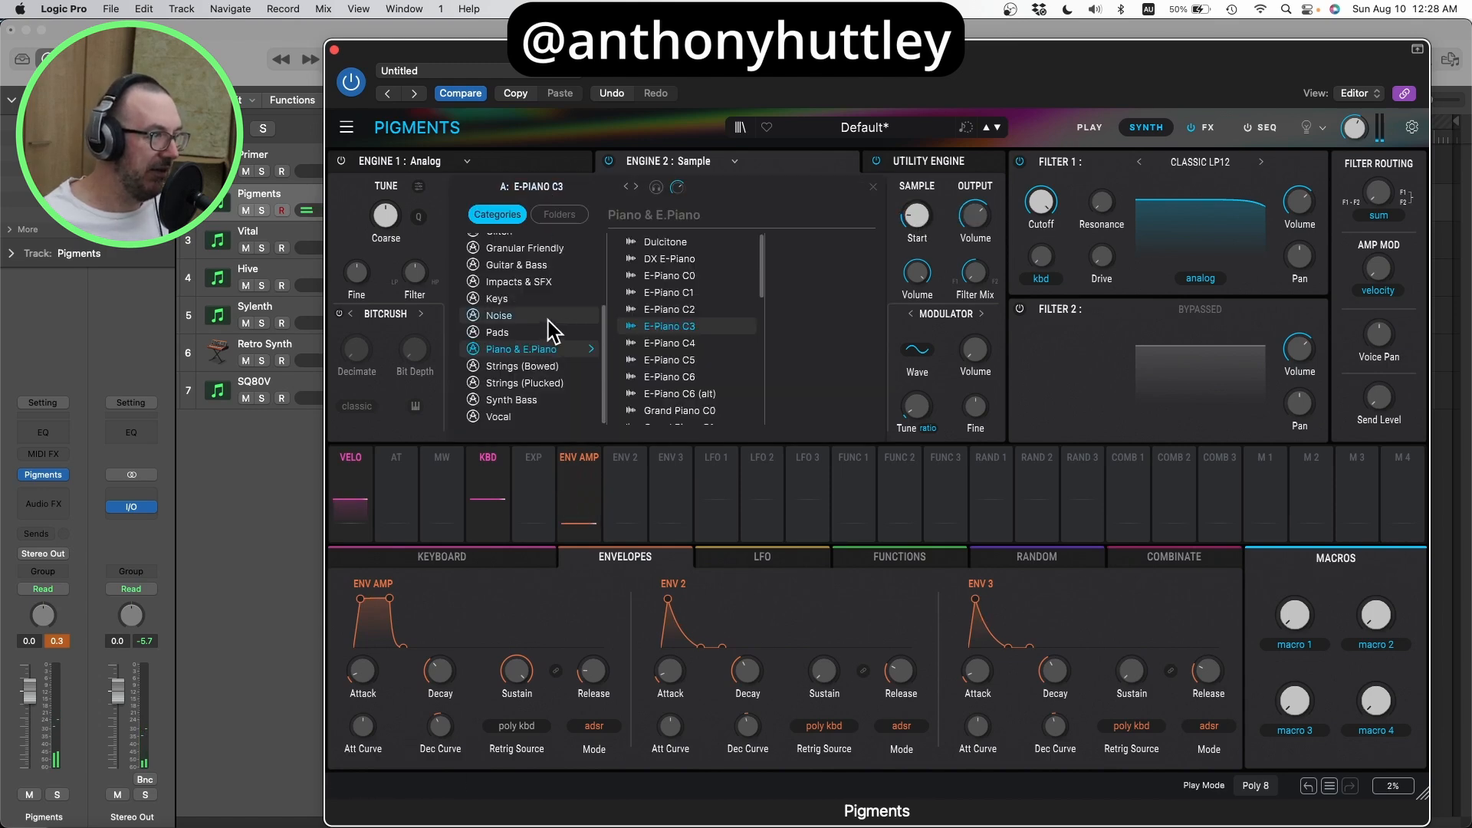
click(526, 264)
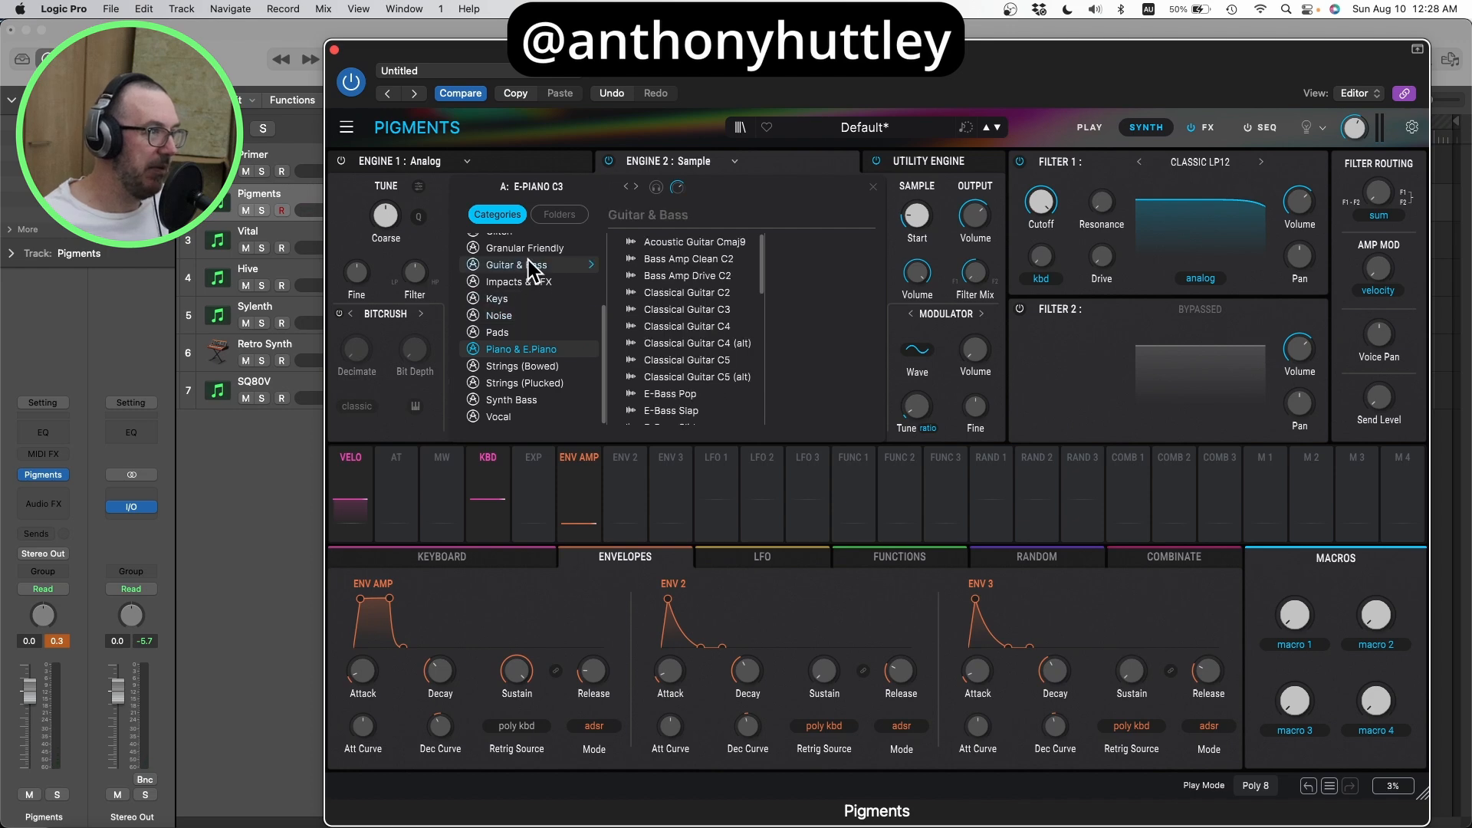
double_click(691, 257)
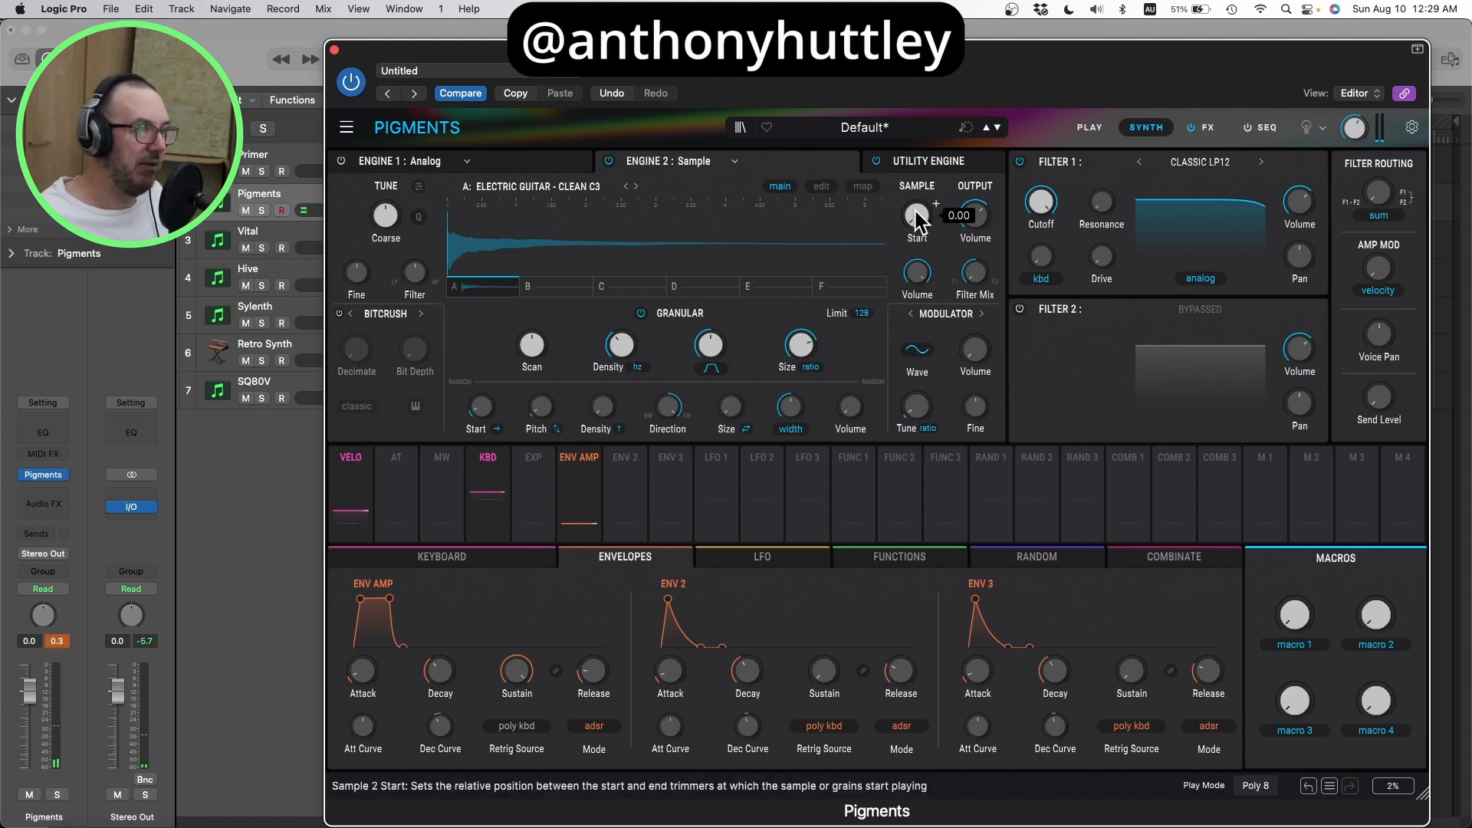
Step: Move the guitar sample's start position to about one fifth of the way along the waveform
drag(915, 212, 915, 207)
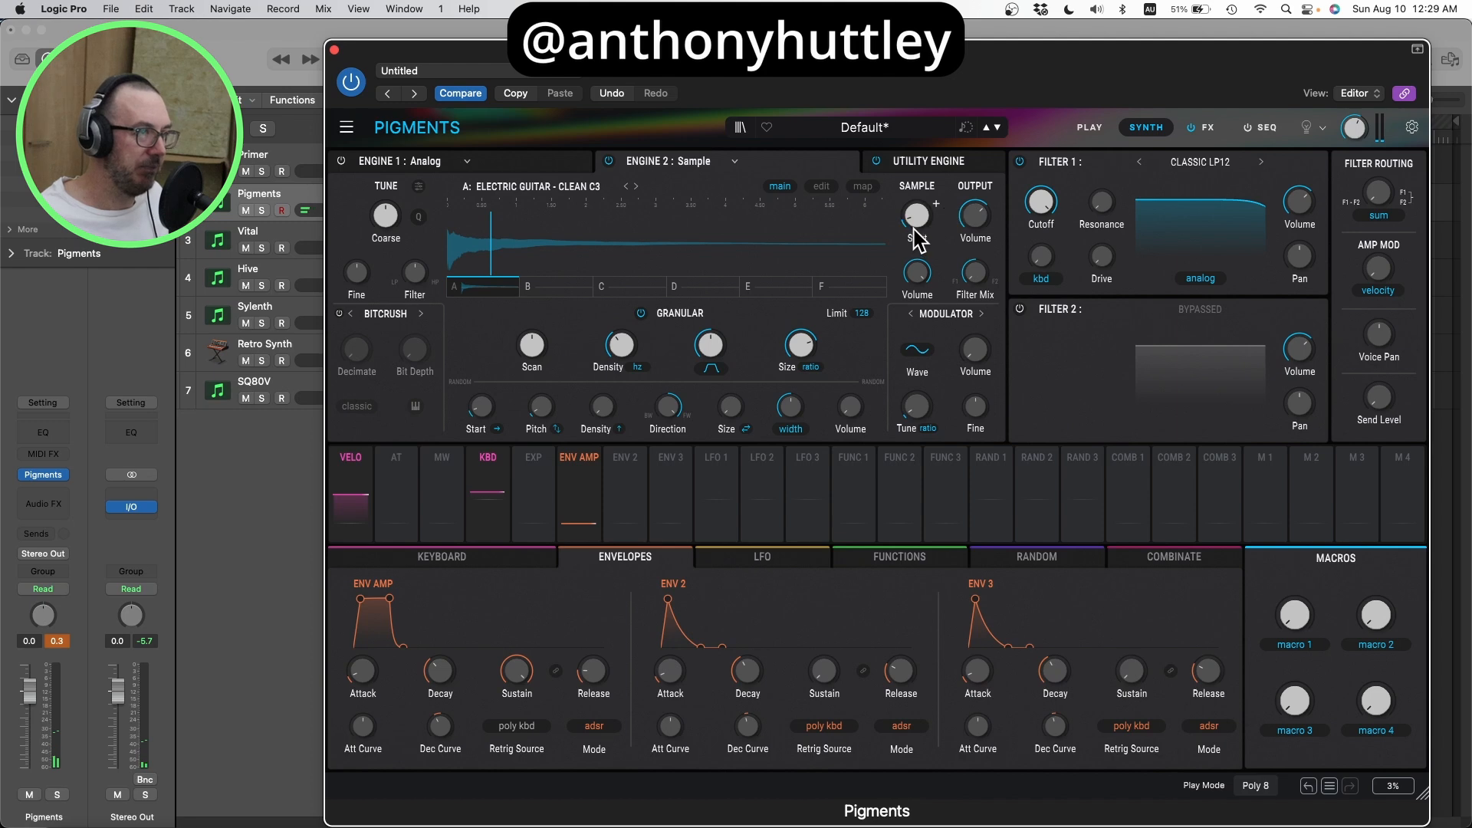
drag(913, 230, 917, 239)
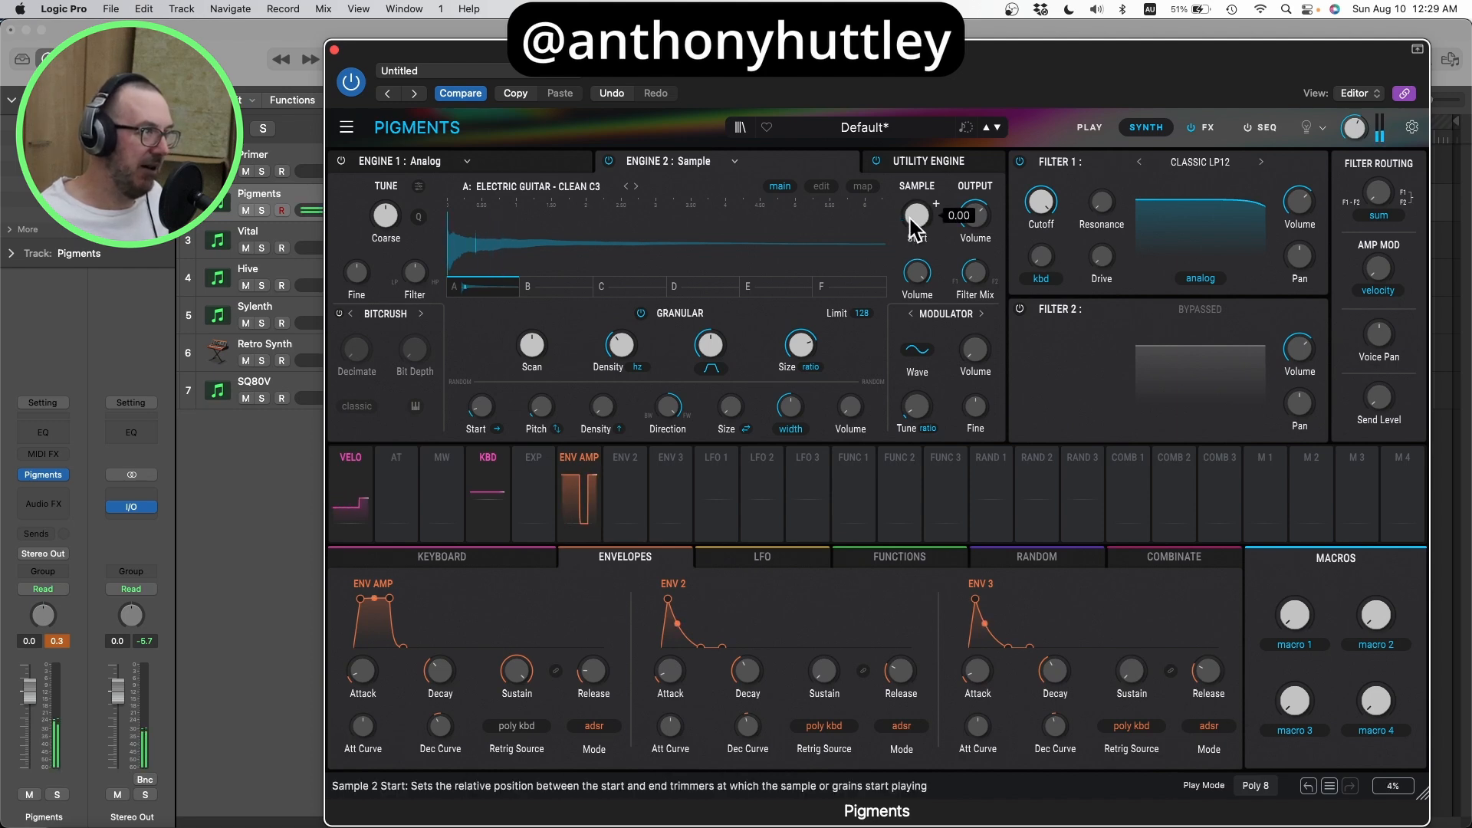
mouse_move(915, 224)
mouse_down()
mouse_move(914, 193)
mouse_move(964, 205)
mouse_up()
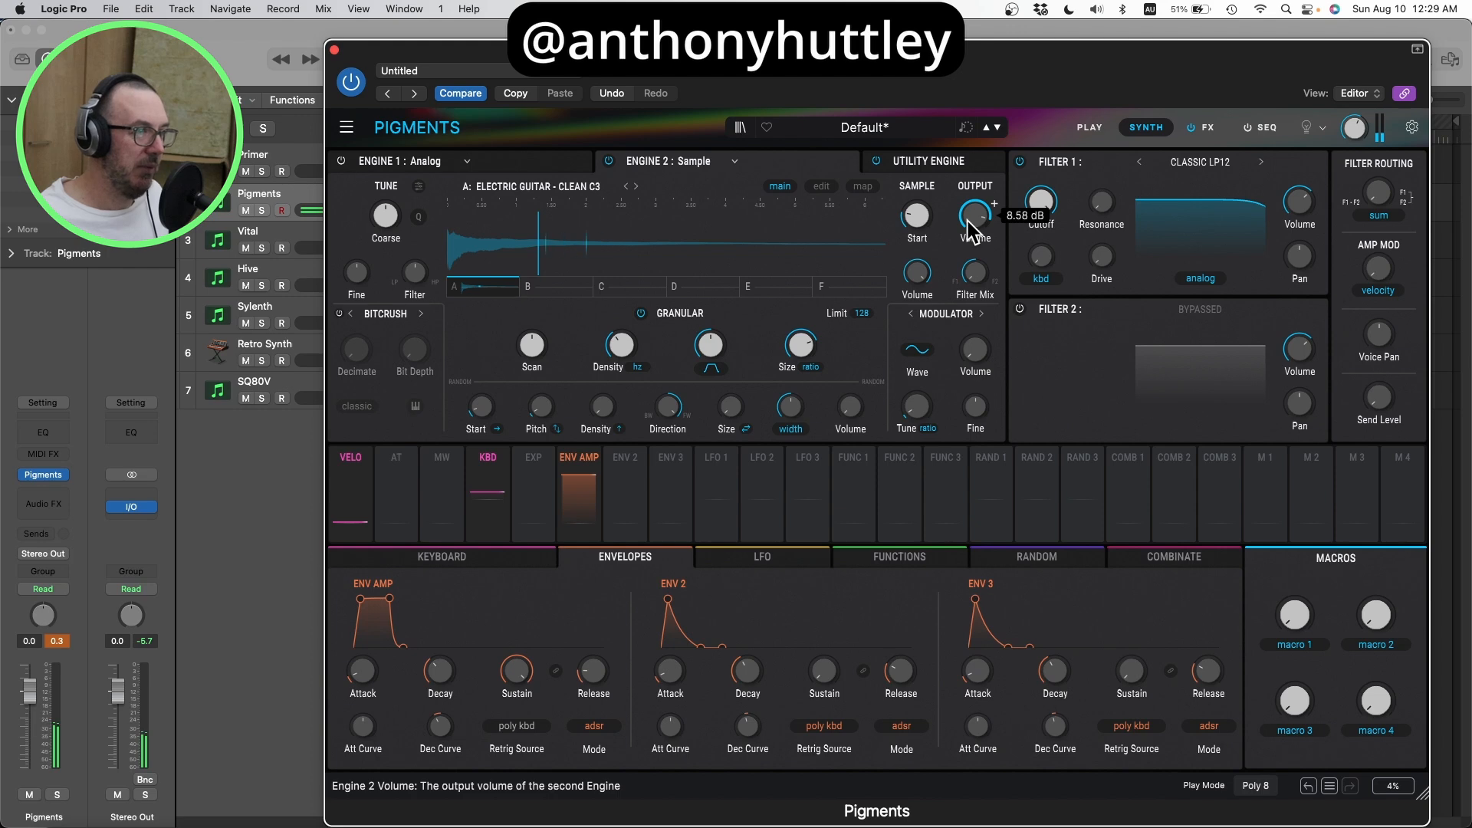
Step: Try the Expodec grain envelope with its shape lowered to about 0.160, and set the envelope type back to Tukey
drag(710, 344, 710, 344)
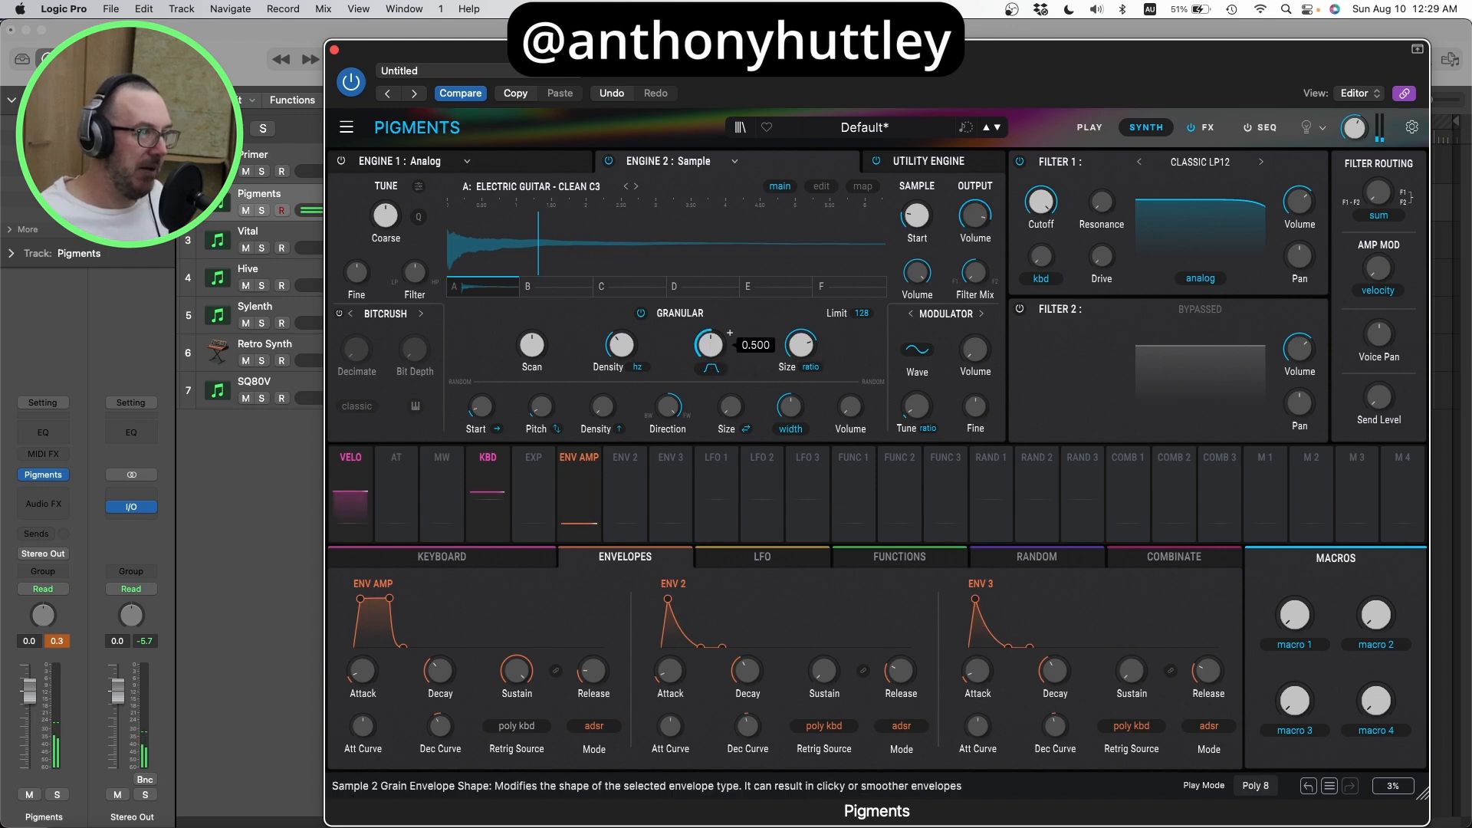
click(712, 369)
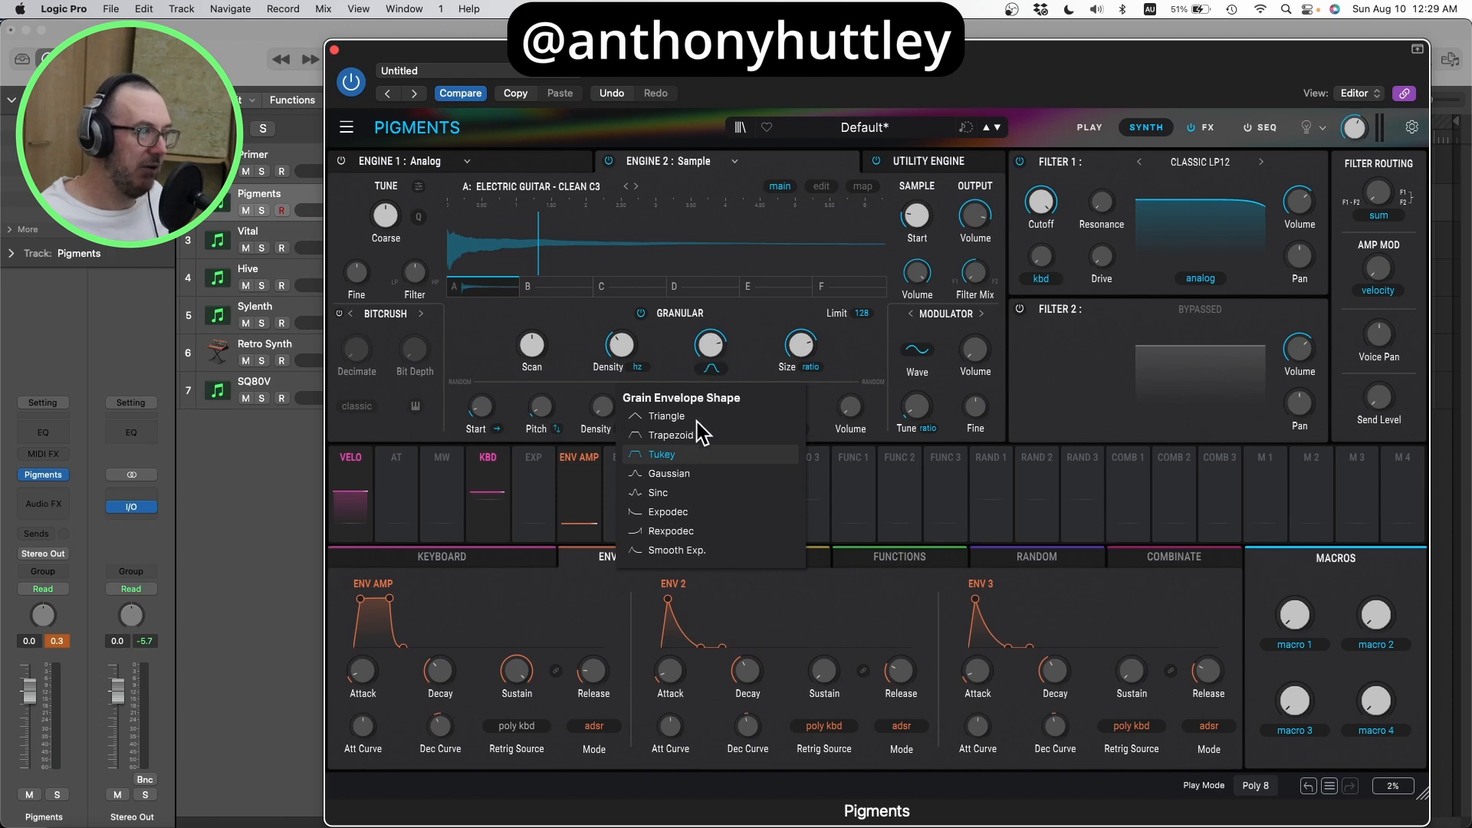
click(671, 511)
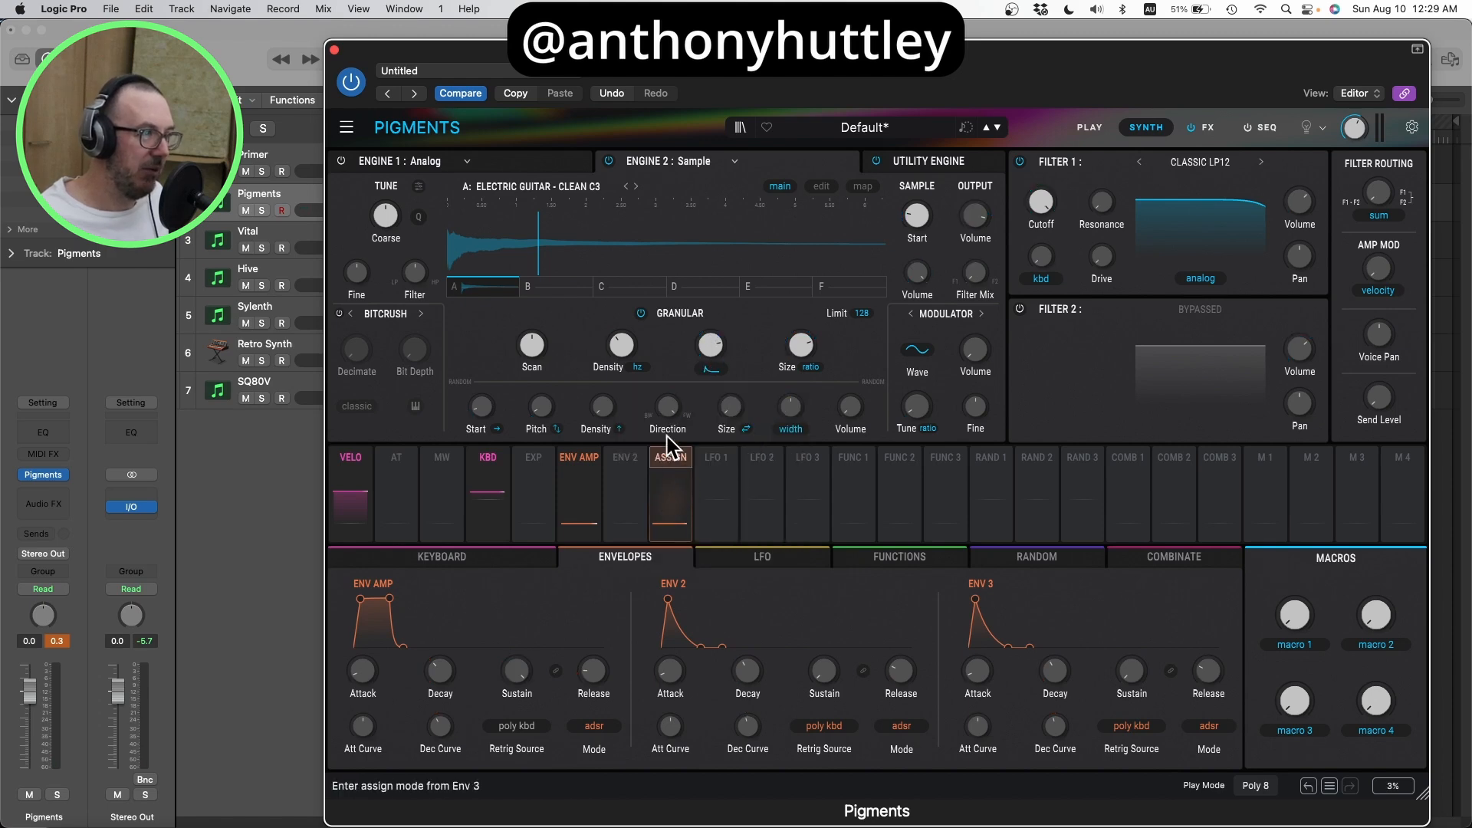
click(708, 372)
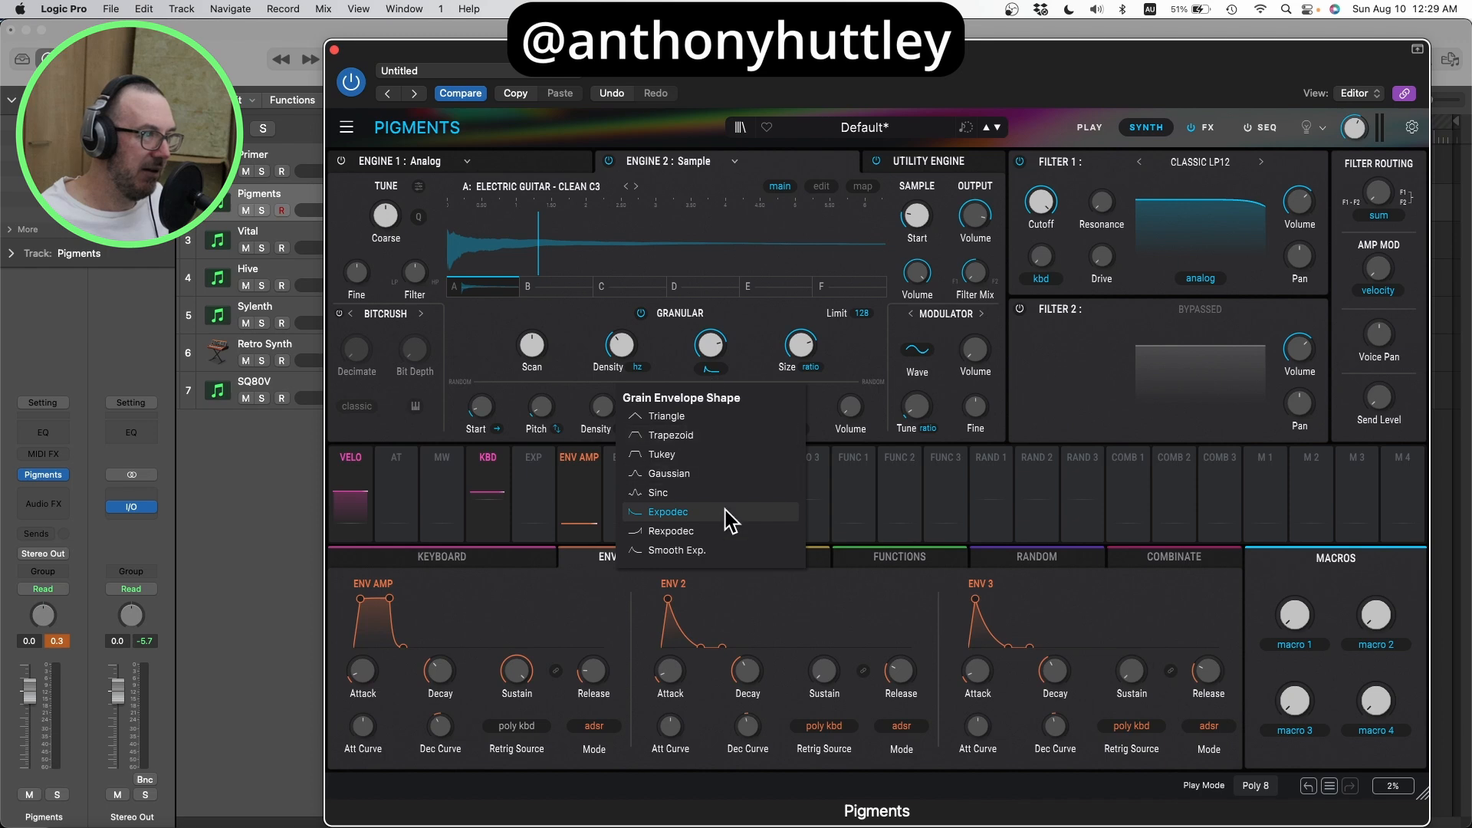
click(713, 357)
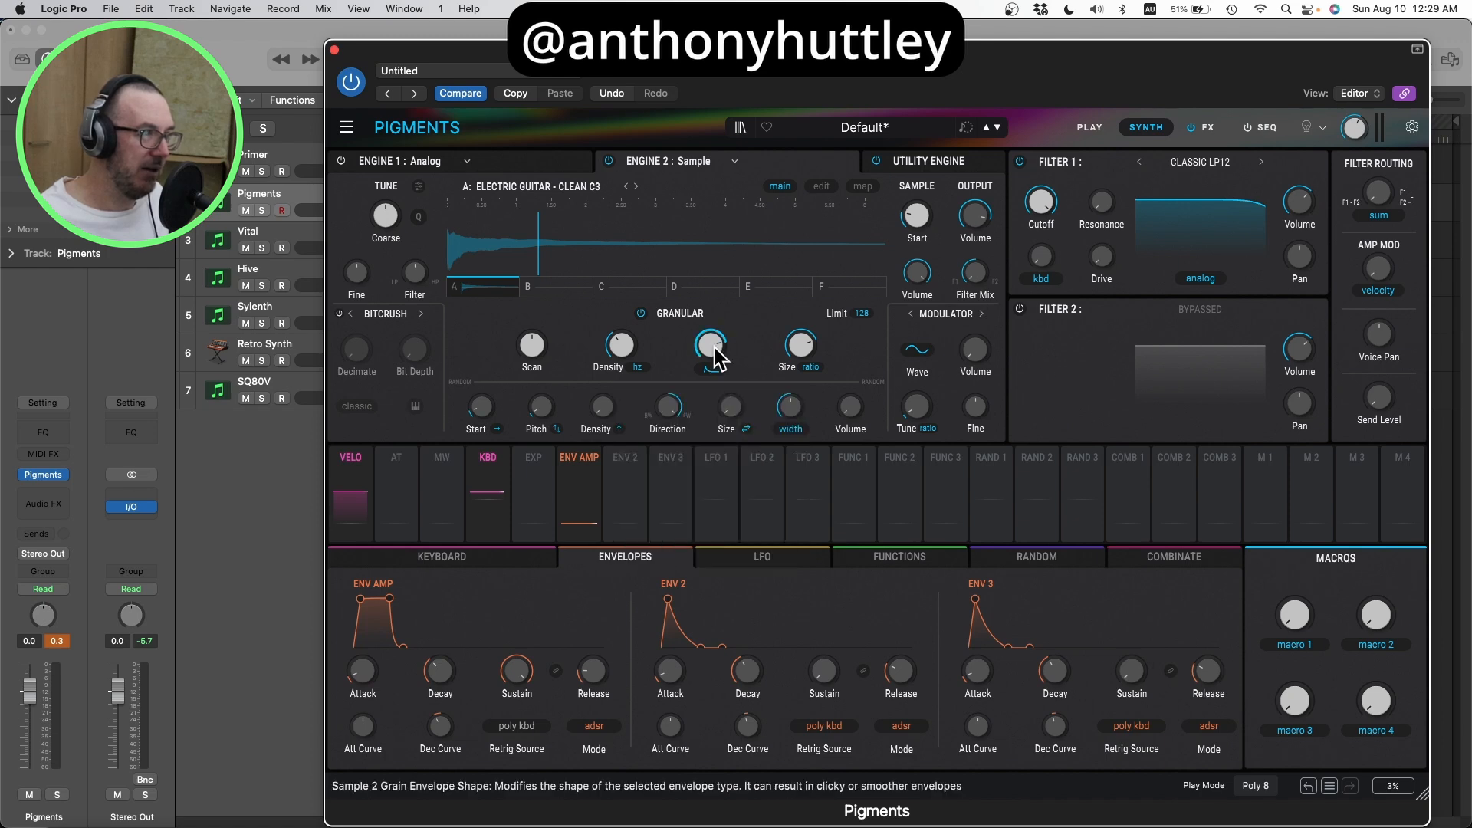
drag(715, 357, 716, 346)
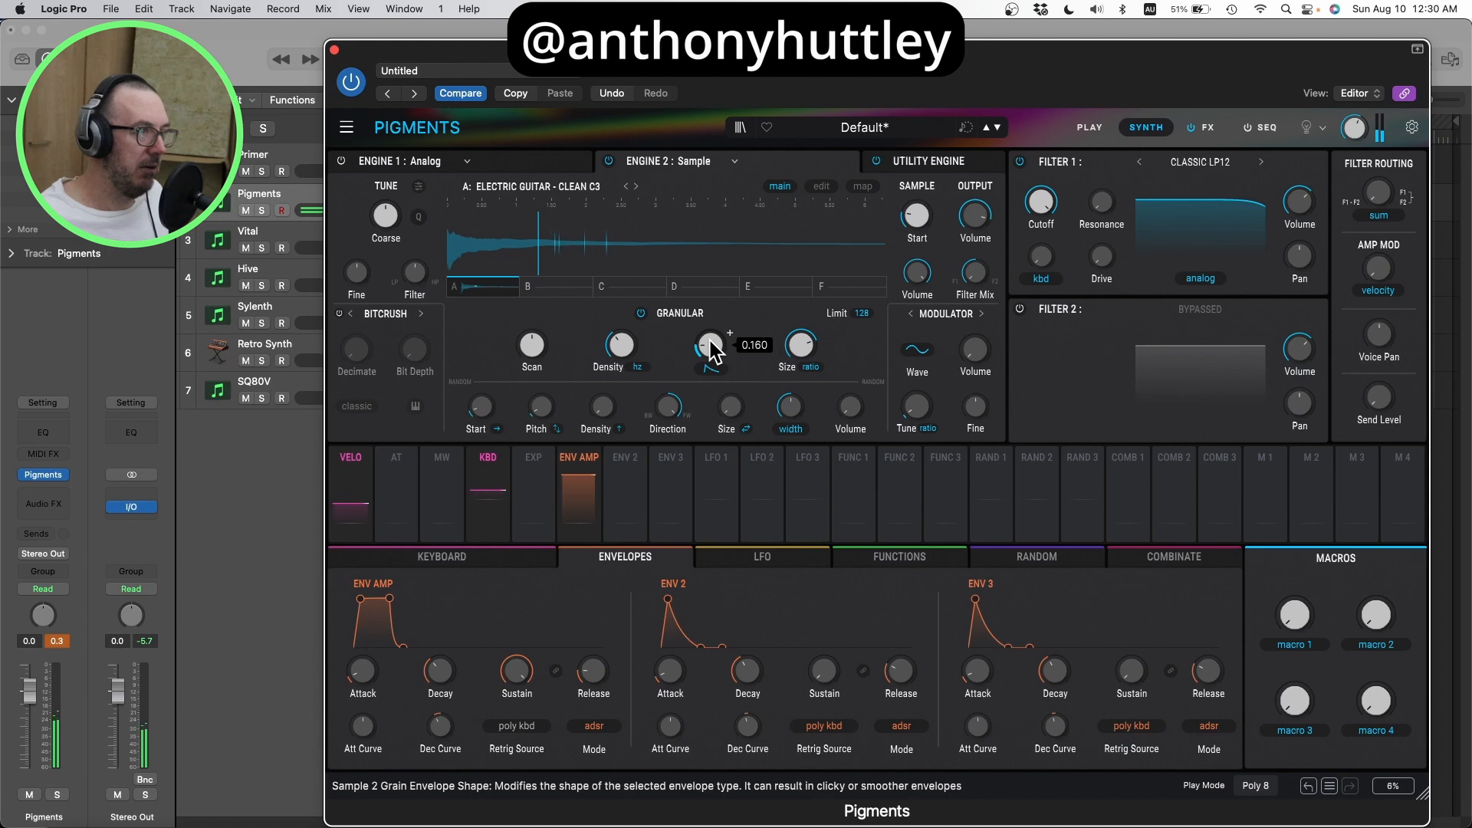
click(712, 368)
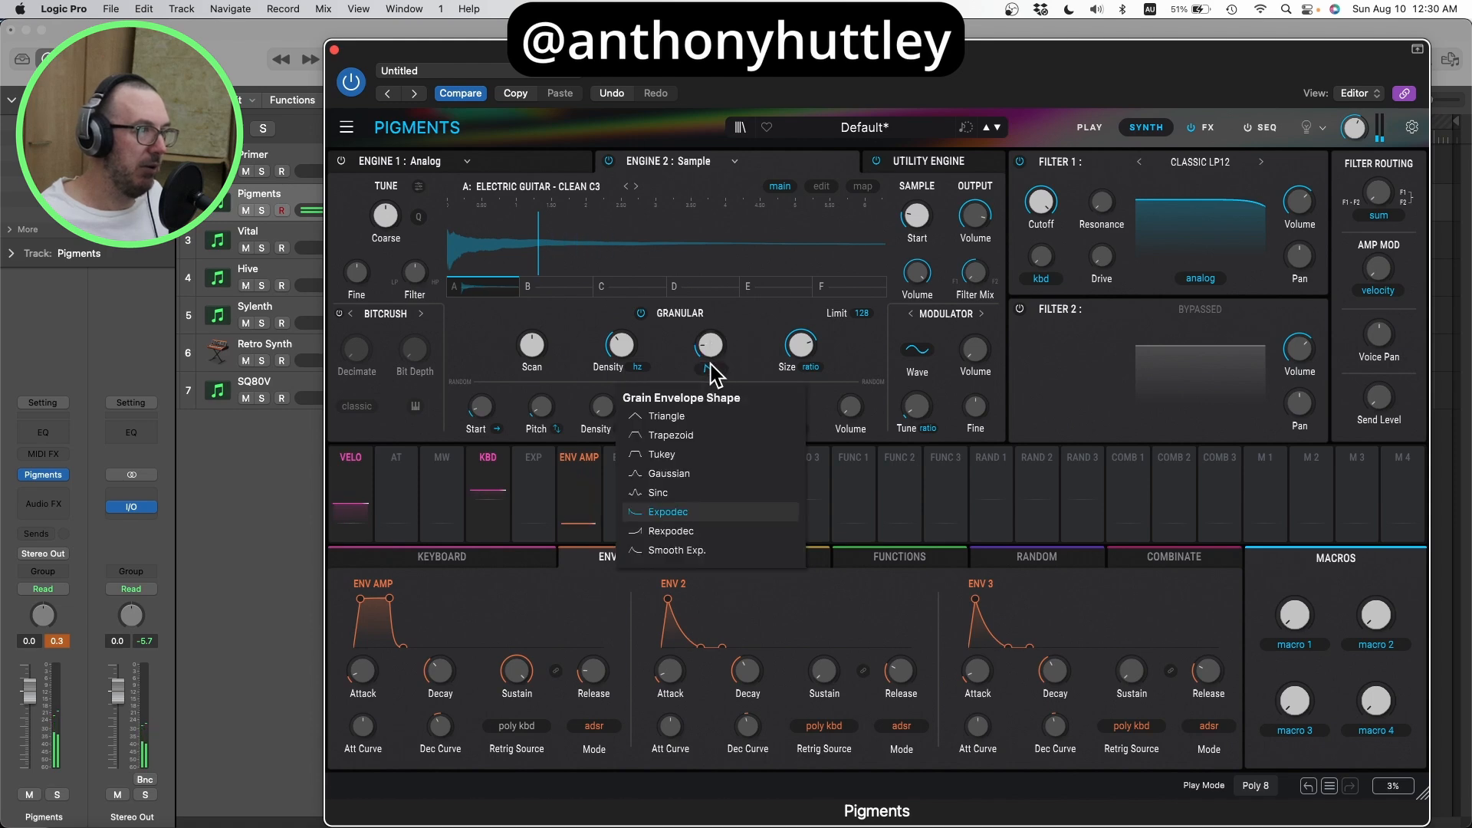
click(704, 455)
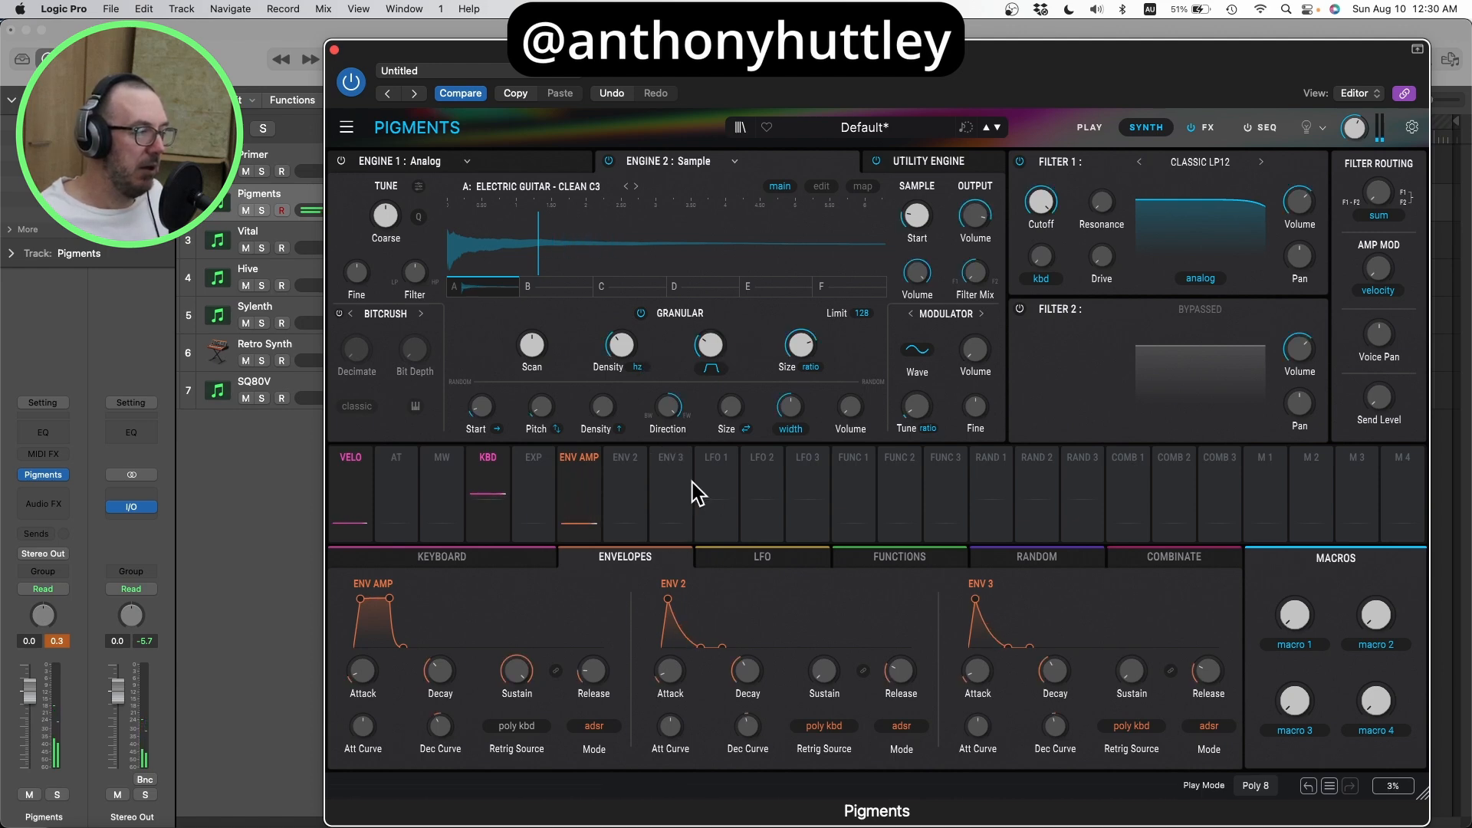
Step: Lengthen the release and the attack of the amp envelope for a softer, slower fade
drag(775, 474, 658, 508)
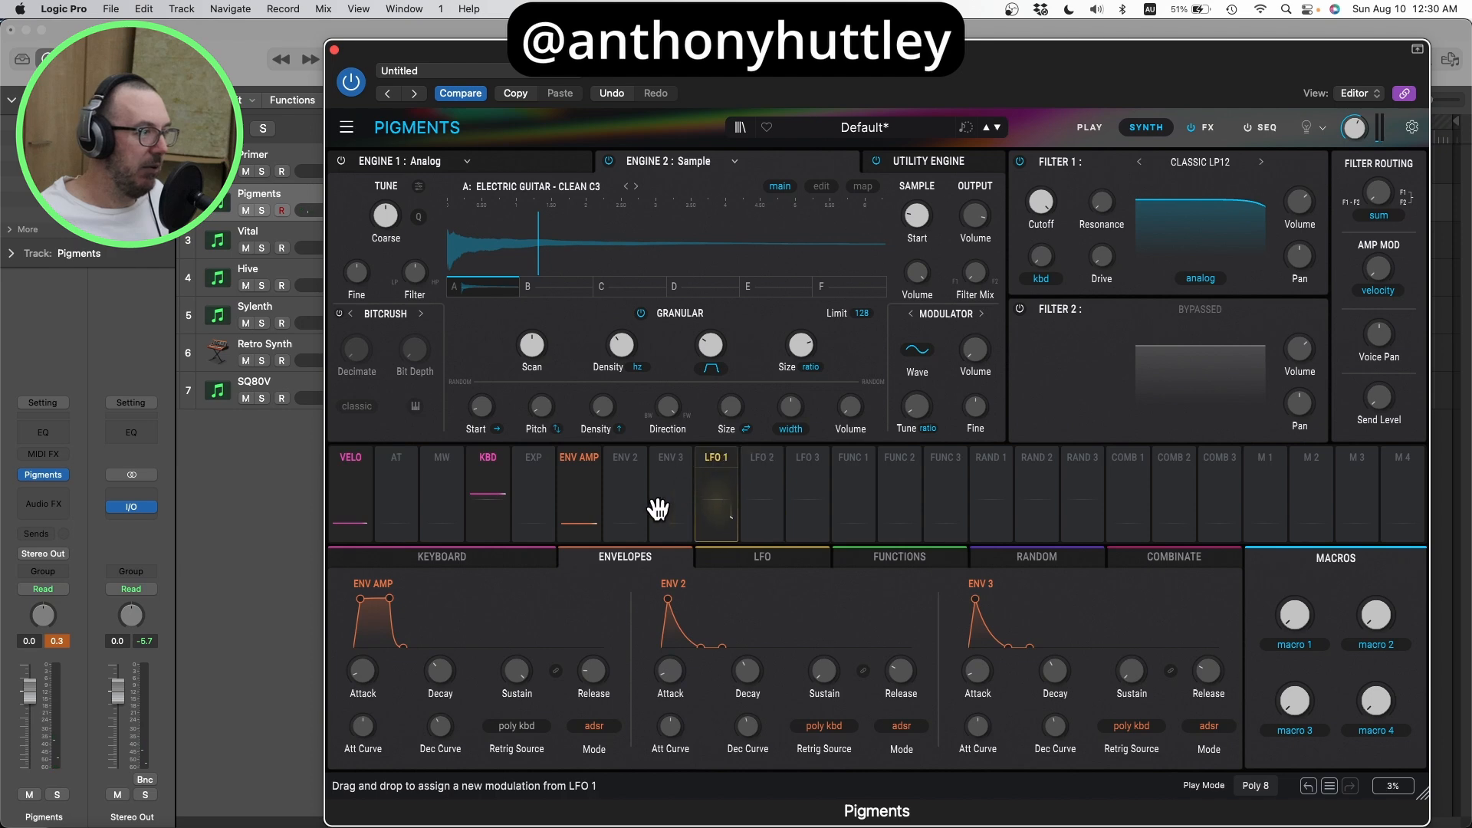
mouse_move(591, 673)
mouse_down()
mouse_move(592, 642)
mouse_move(596, 692)
mouse_up()
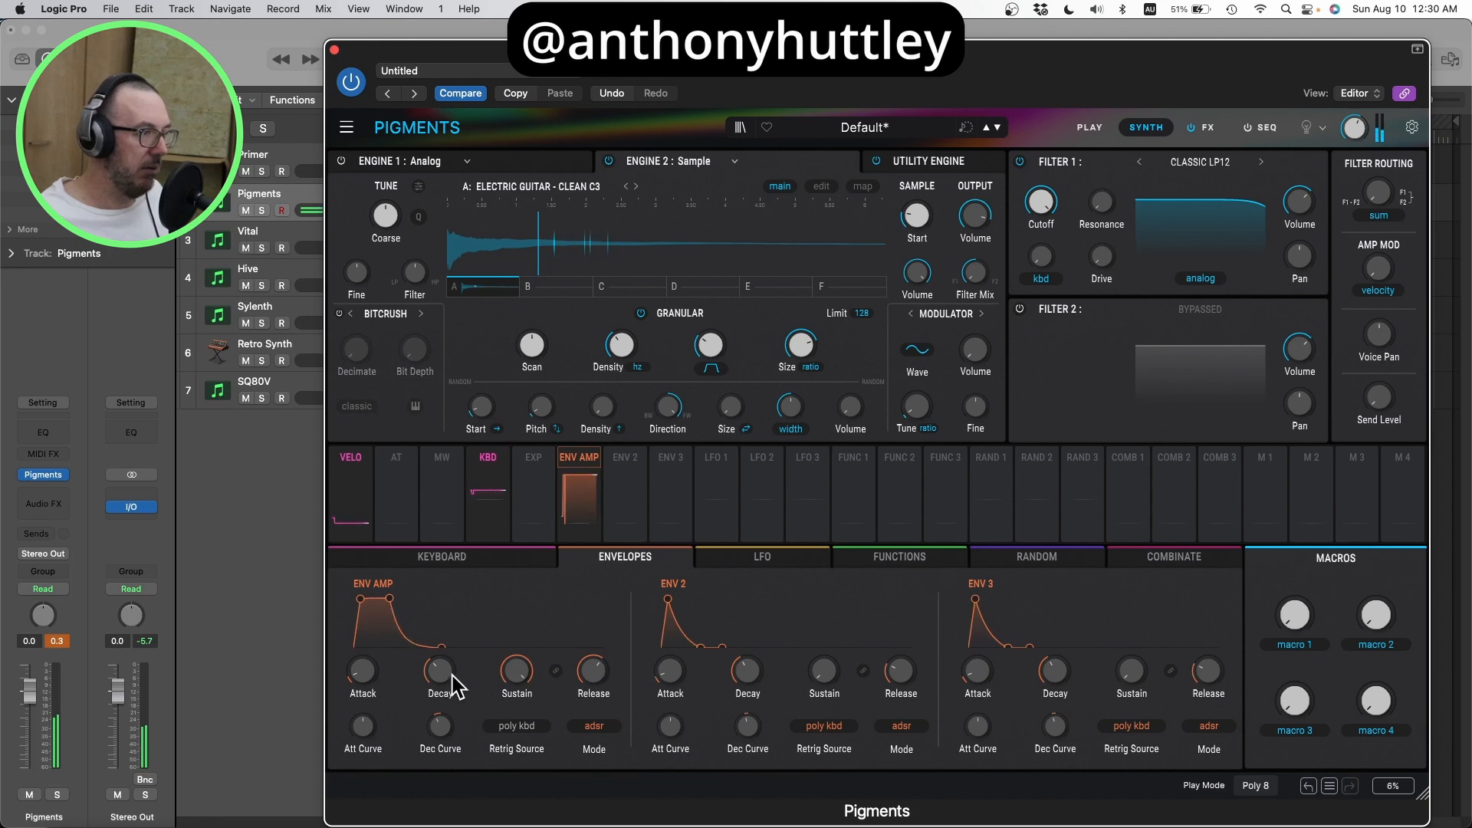
mouse_move(437, 679)
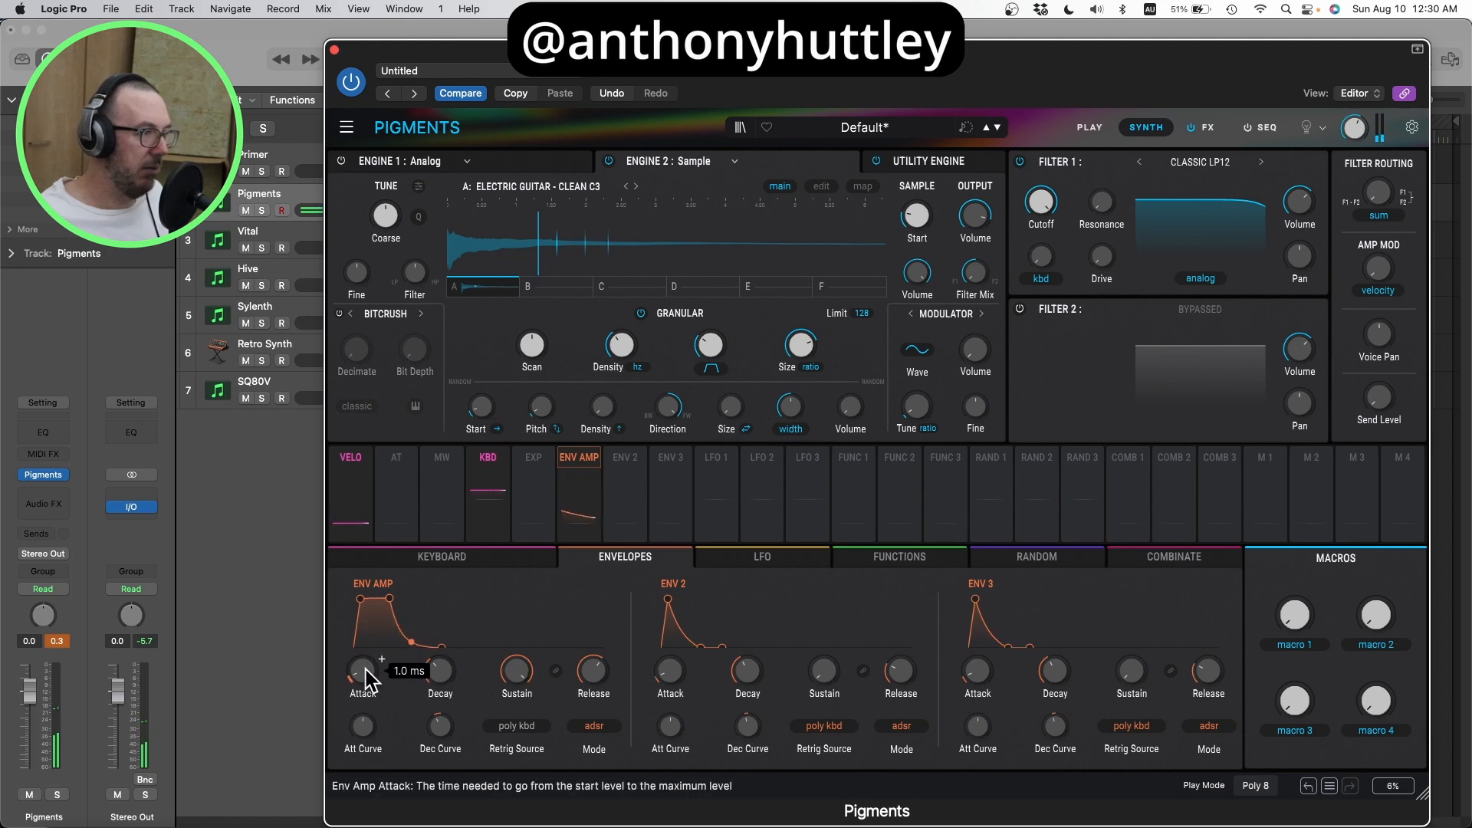
mouse_move(361, 674)
mouse_down()
mouse_move(374, 652)
mouse_move(376, 679)
mouse_up()
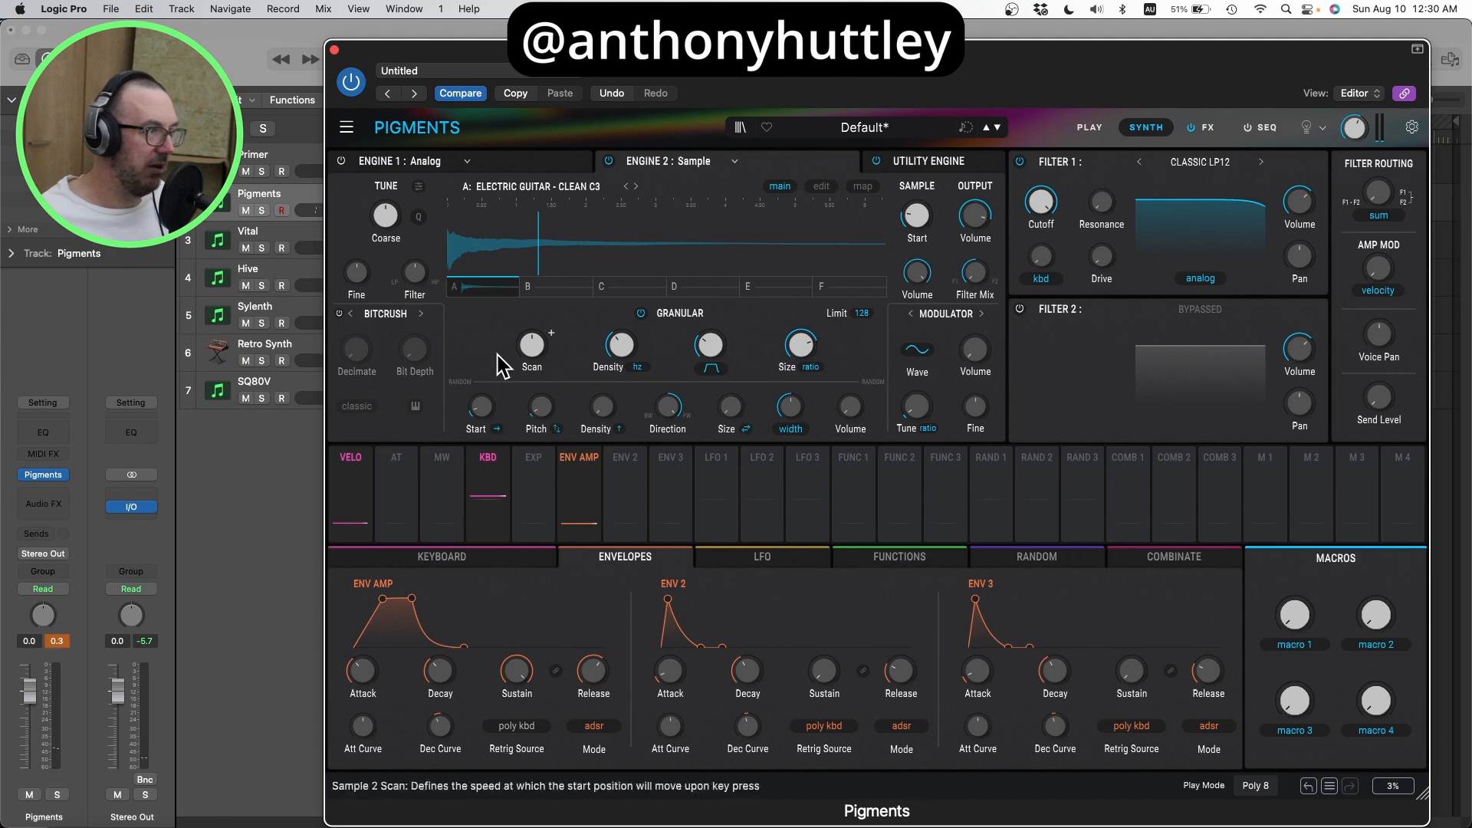
Step: Adjust the grain density, and vary the percentage-based grain size through 52% and 34% up to above 200%
drag(623, 348, 624, 322)
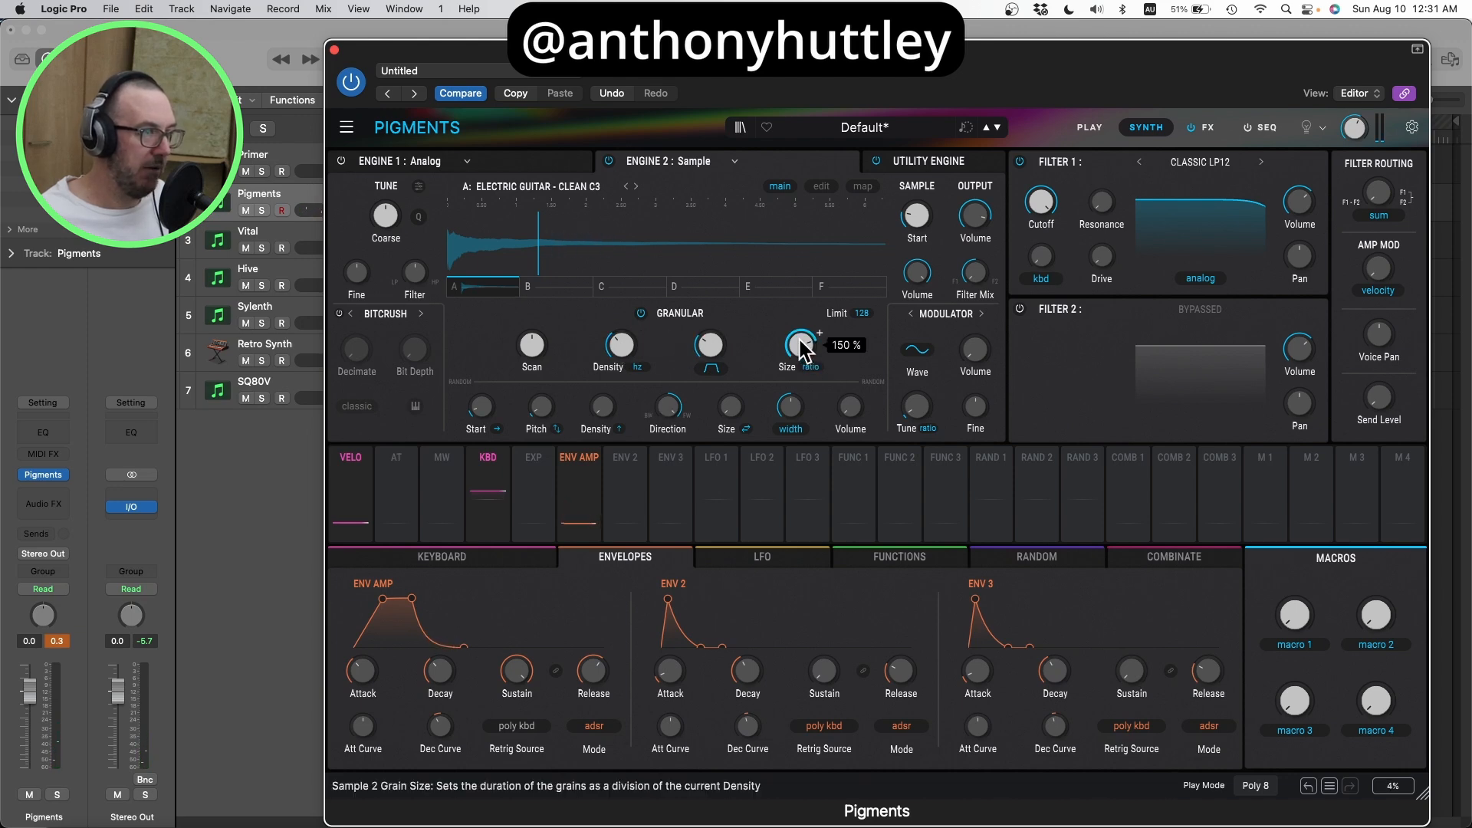
click(809, 367)
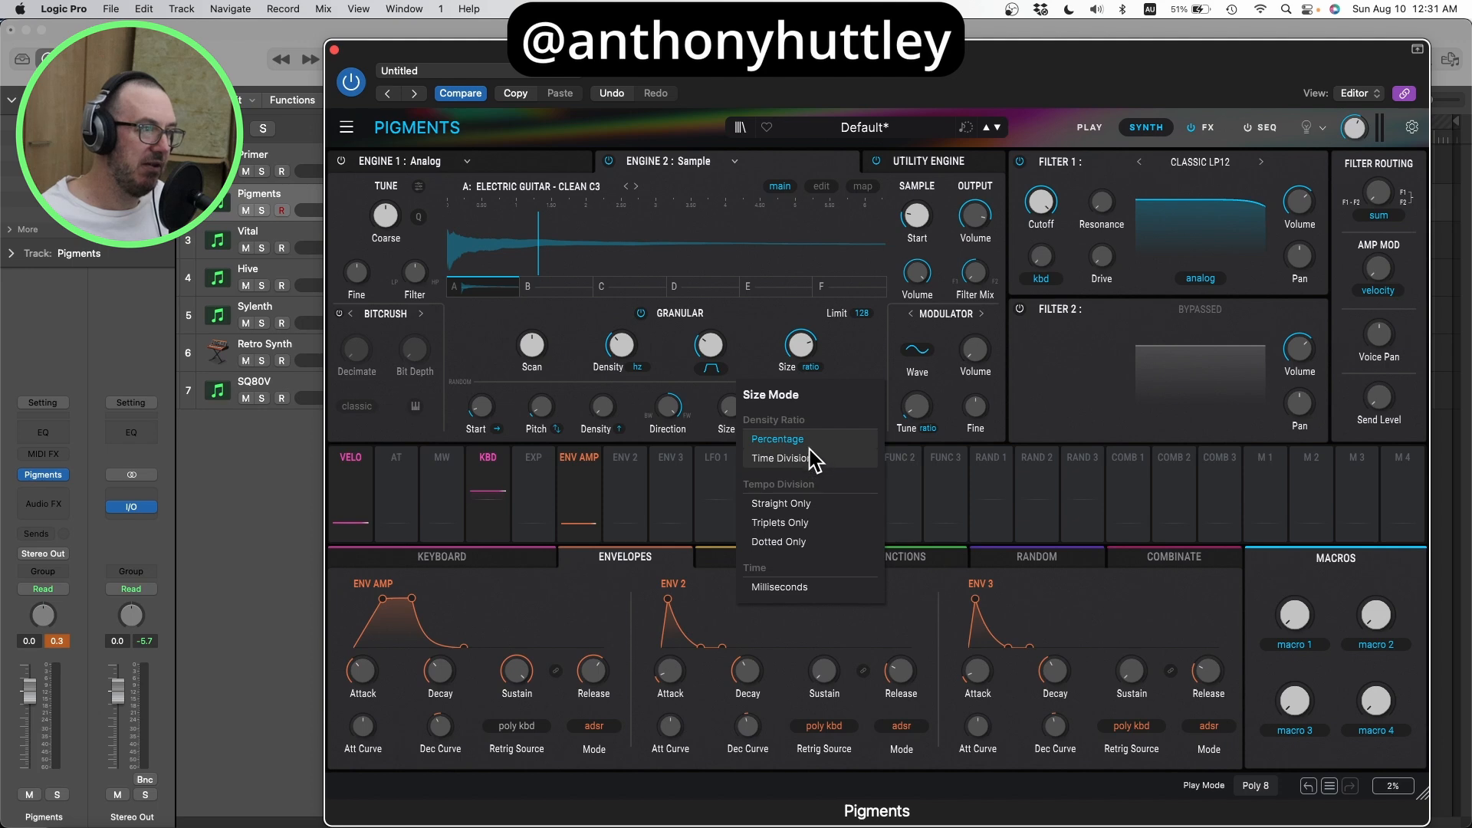
click(840, 349)
drag(810, 348, 809, 360)
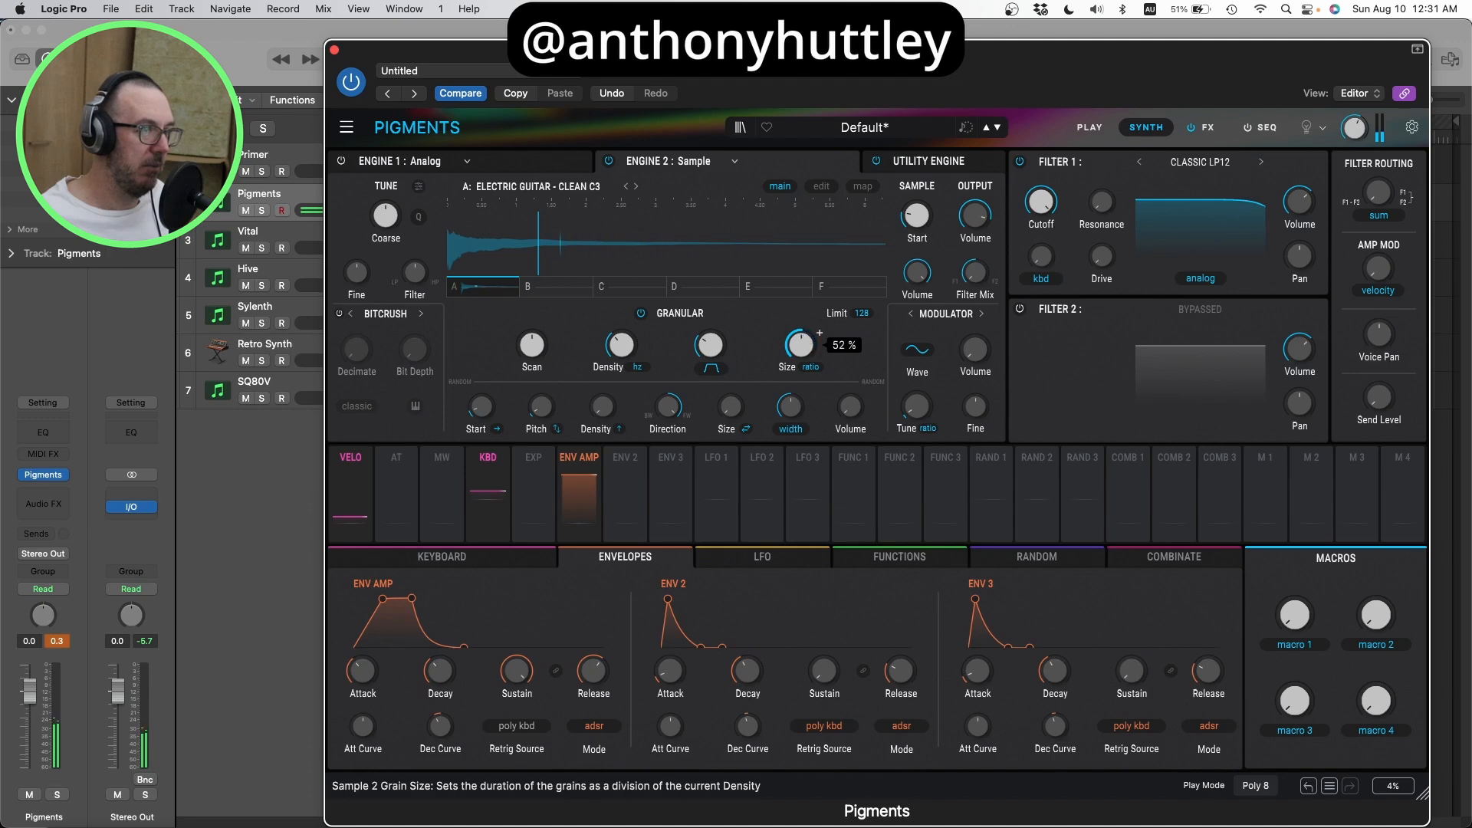
drag(805, 352, 806, 359)
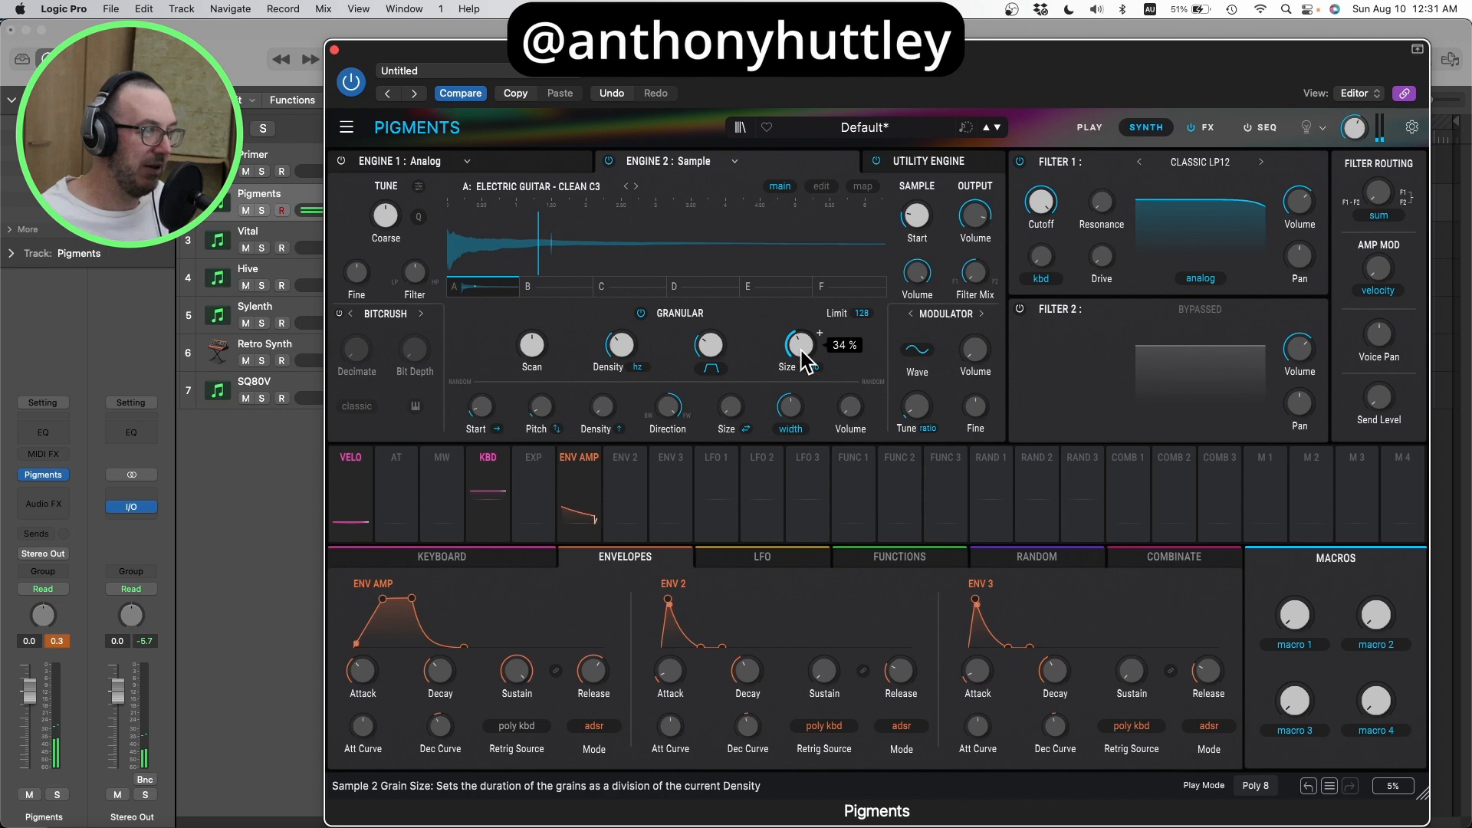
drag(802, 355, 801, 322)
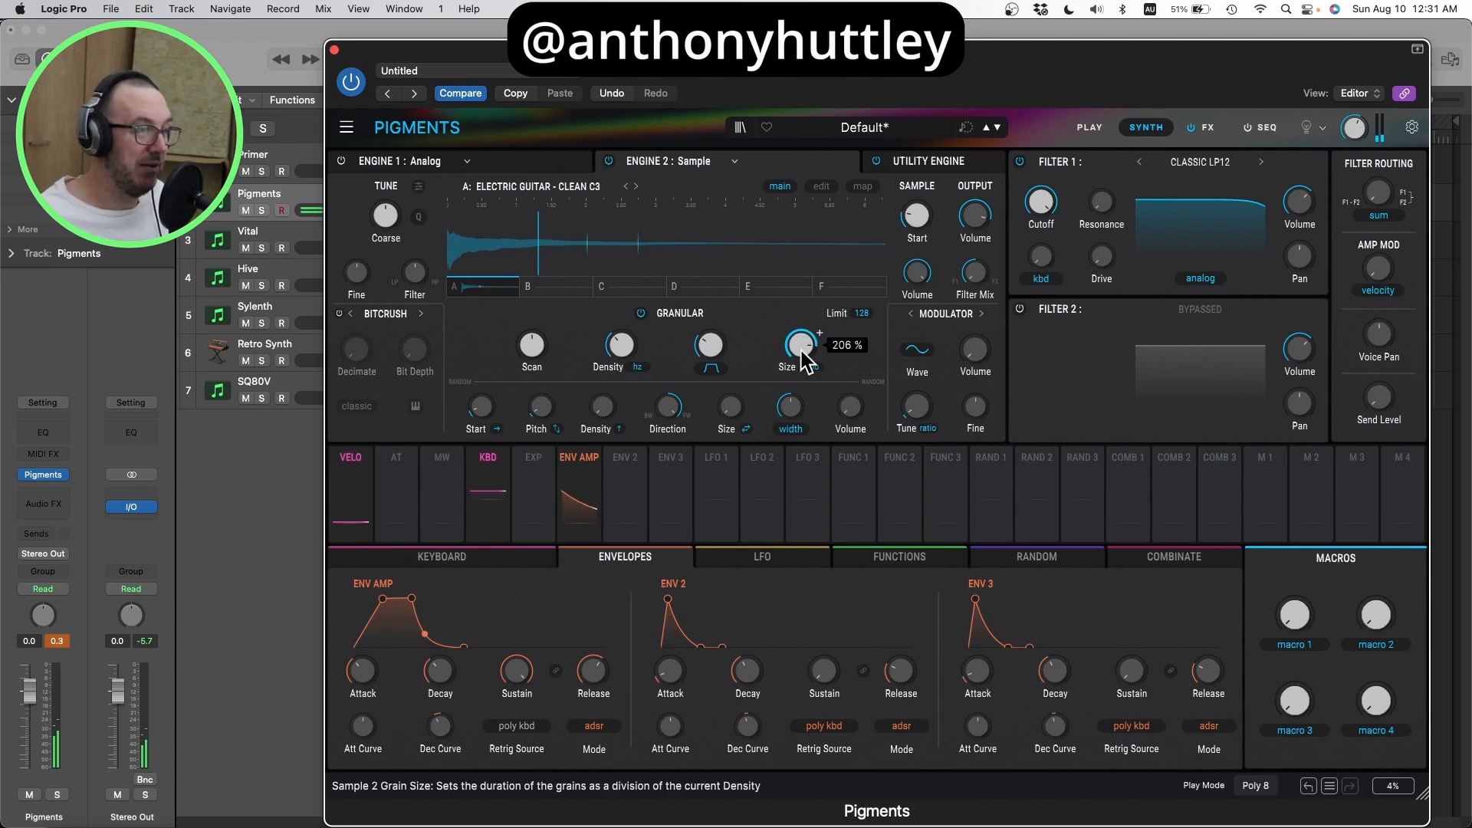
drag(801, 354, 802, 338)
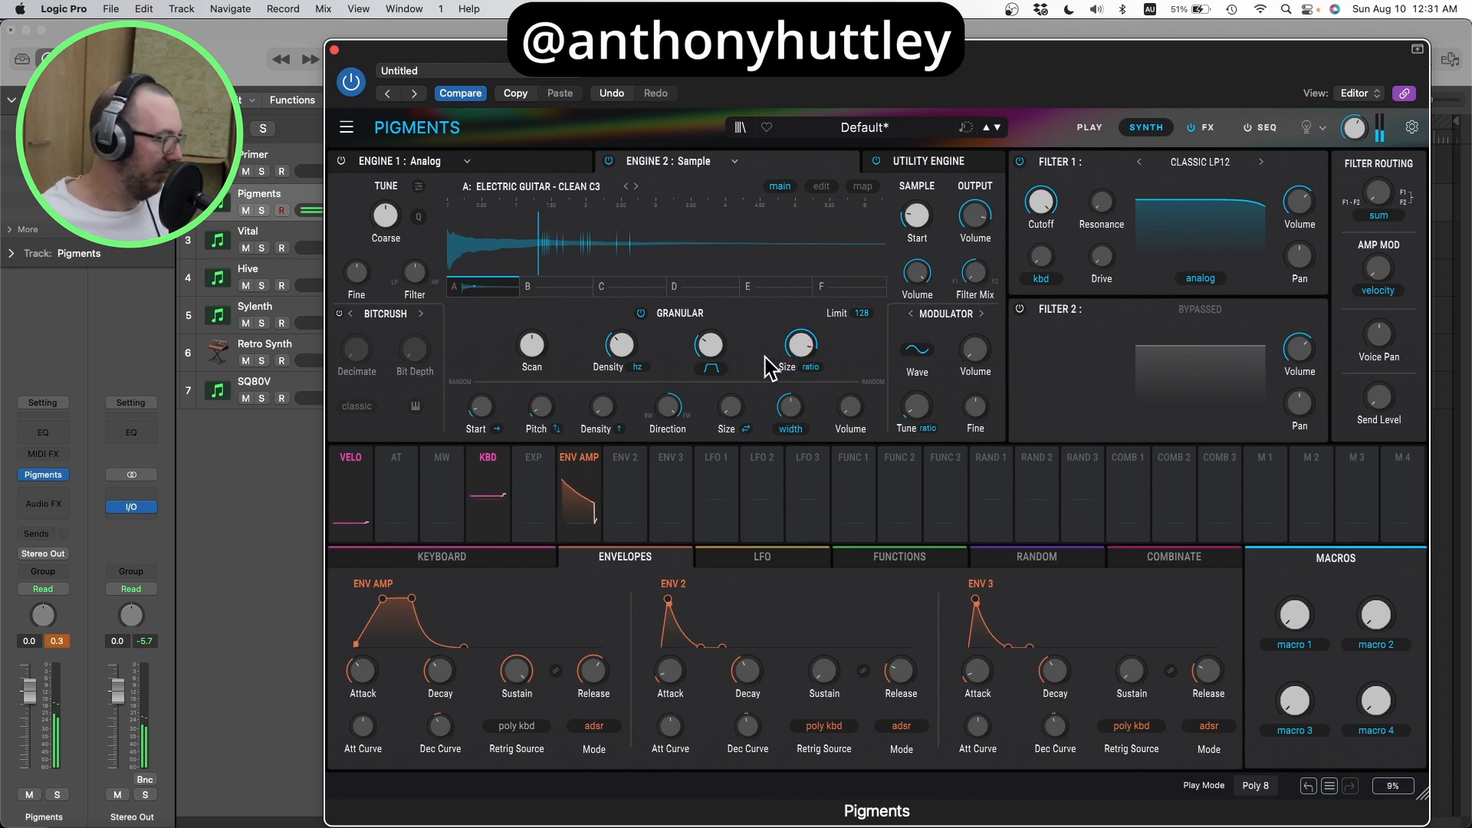
Step: Set the rate at which new grains are generated to about 1.95 Hz
mouse_move(523, 346)
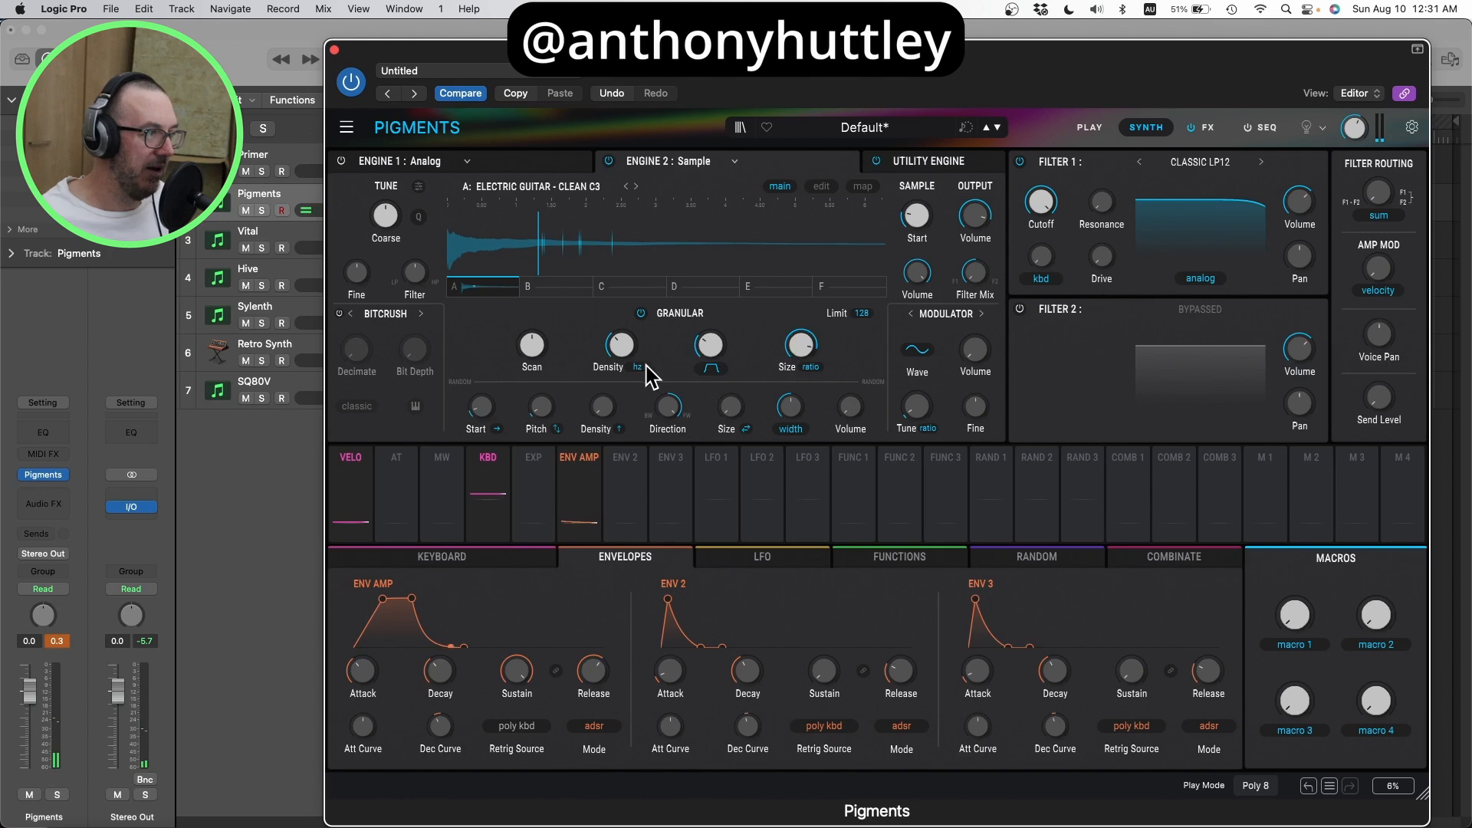
mouse_move(627, 363)
mouse_move(627, 364)
mouse_down()
mouse_move(627, 323)
mouse_move(623, 353)
mouse_up()
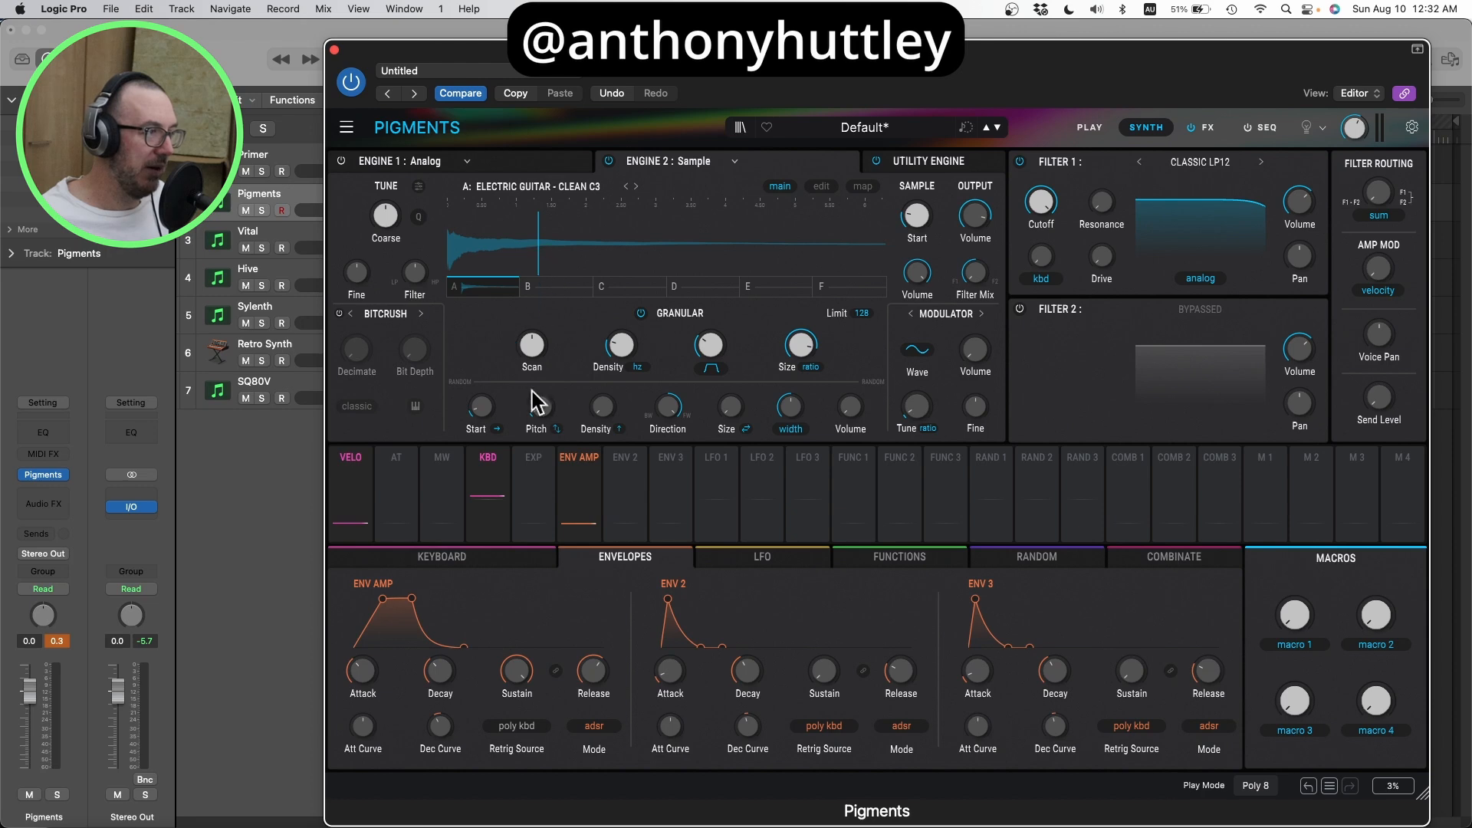
Step: Set the random start dispersion to Both and increase its amount, with a slightly higher grain density
click(497, 430)
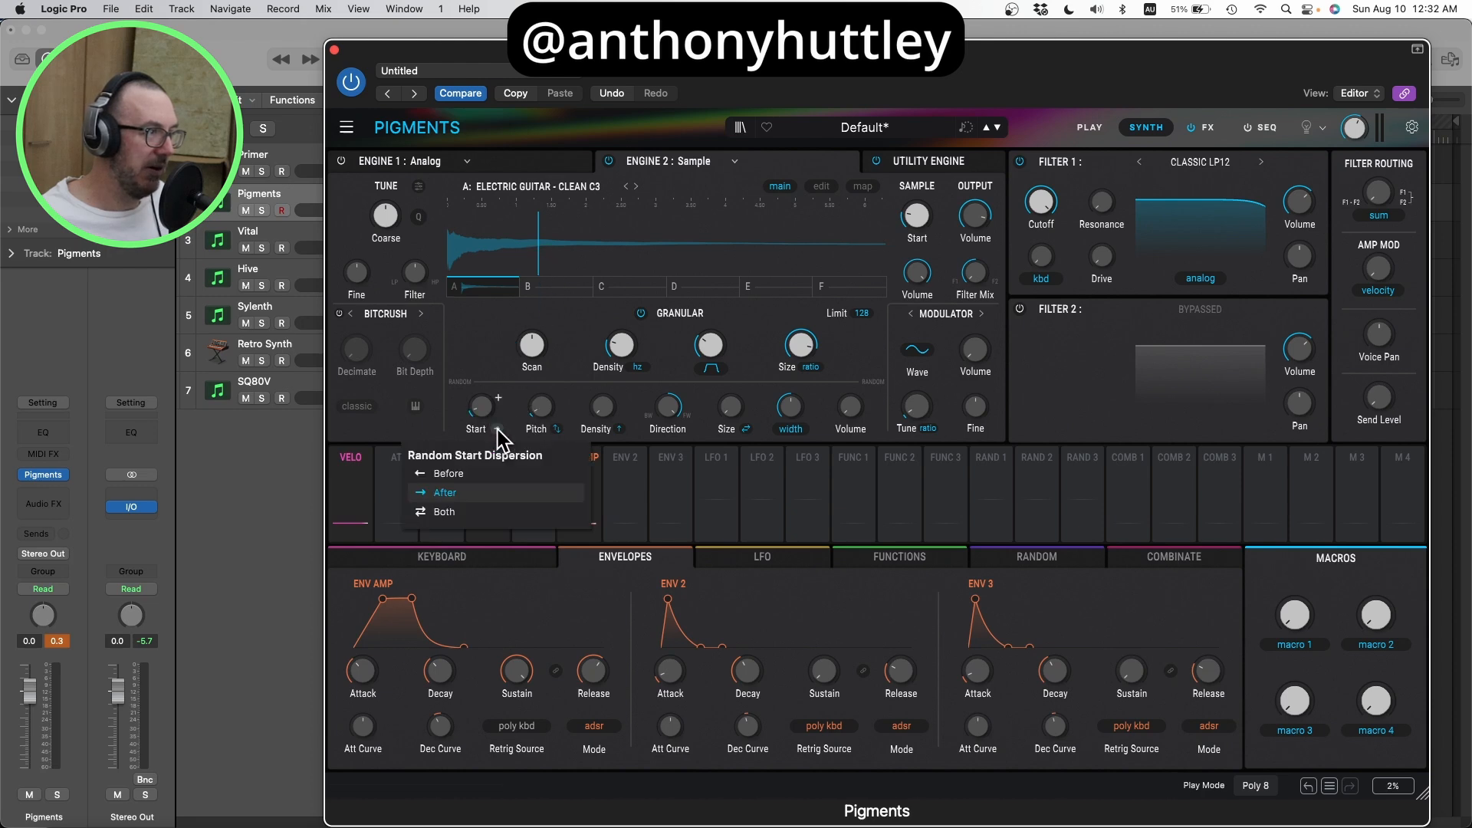
click(473, 513)
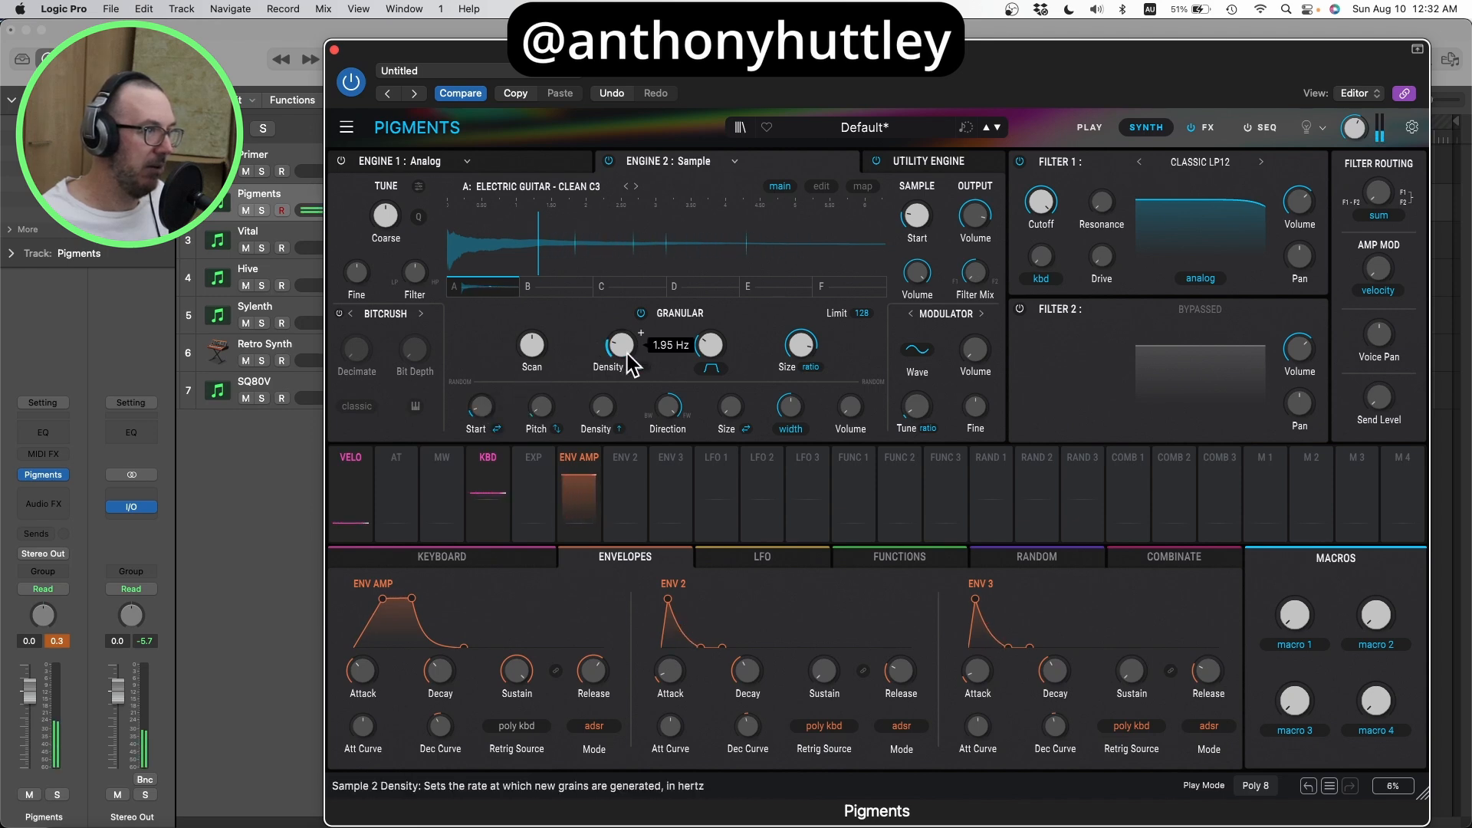
drag(627, 354, 627, 349)
drag(490, 412, 476, 399)
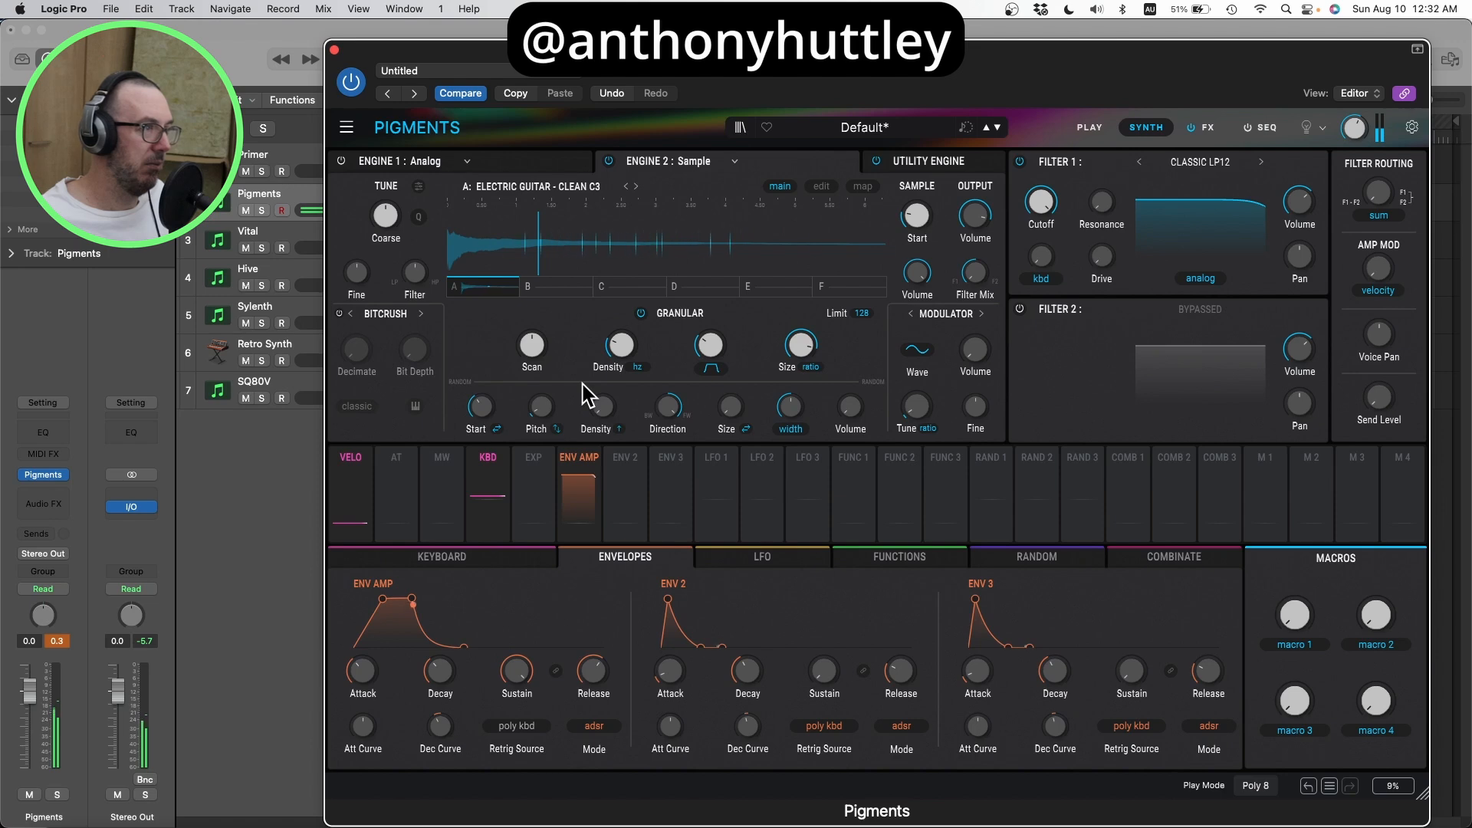
Step: Adjust the random start offset around 0.500 and move the sample start position to a little over a quarter of the way through the waveform
mouse_move(496, 400)
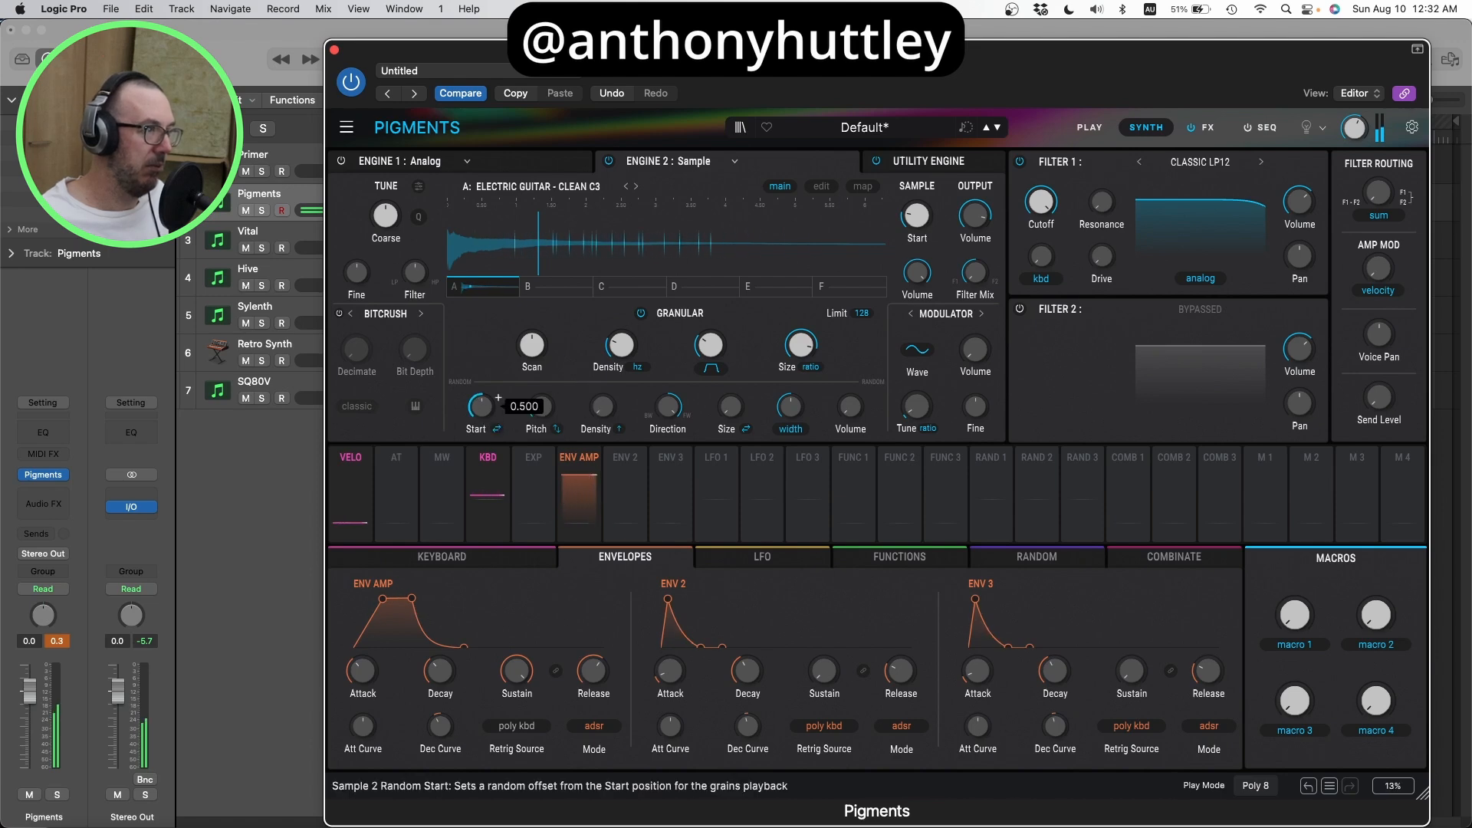
scroll(497, 400, up, 3)
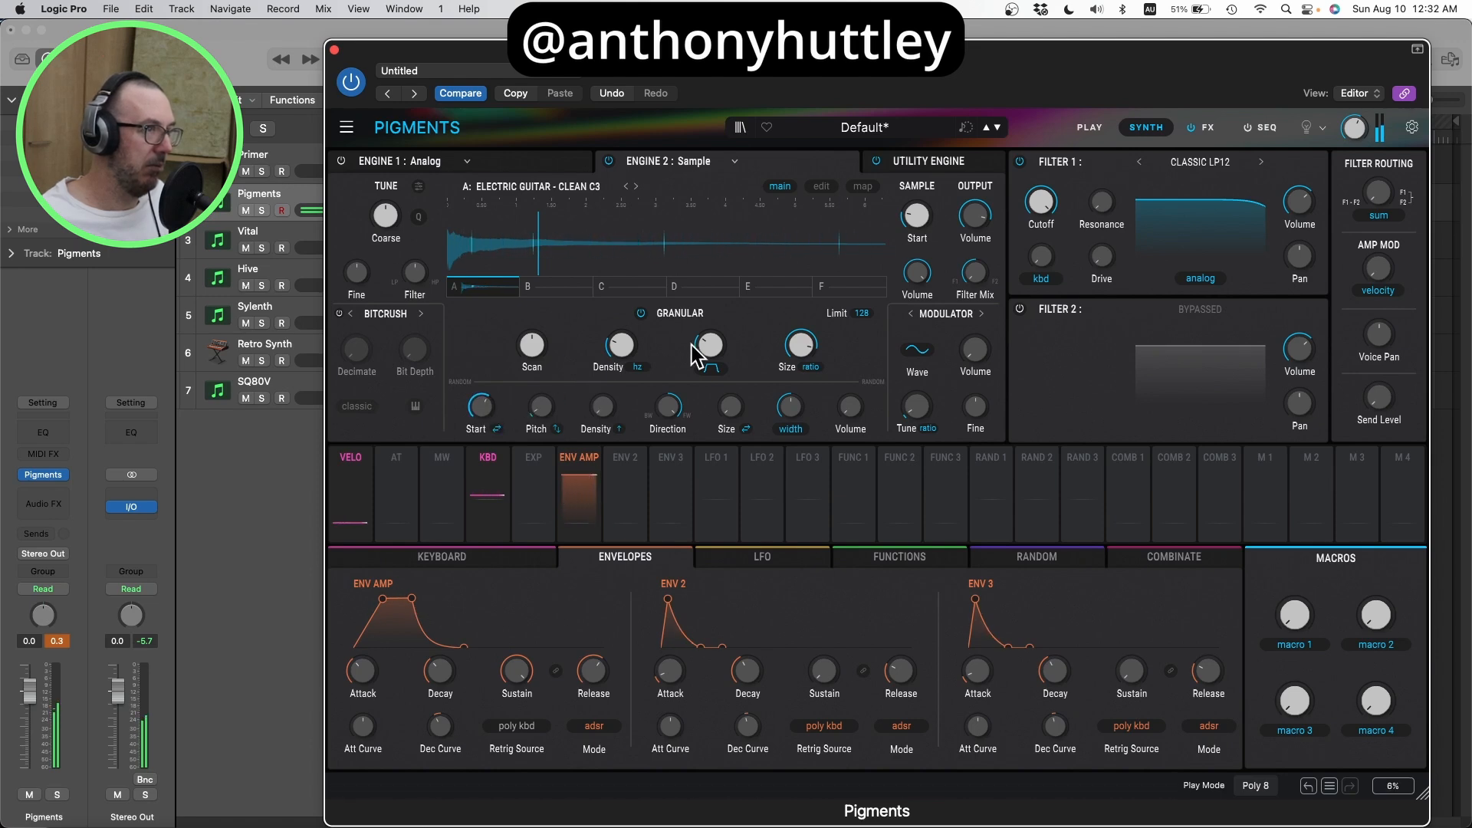
mouse_move(912, 223)
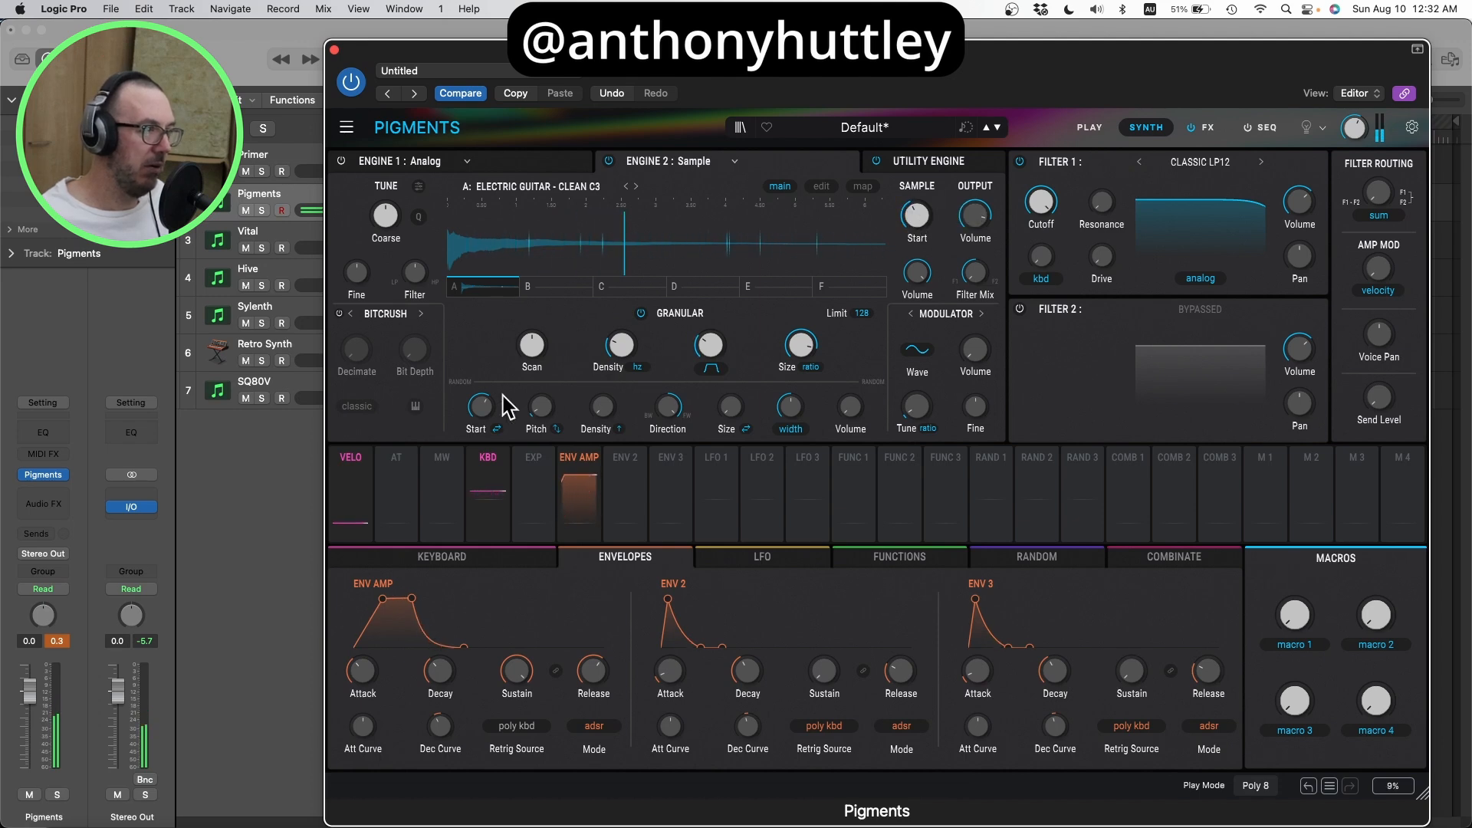
mouse_move(614, 351)
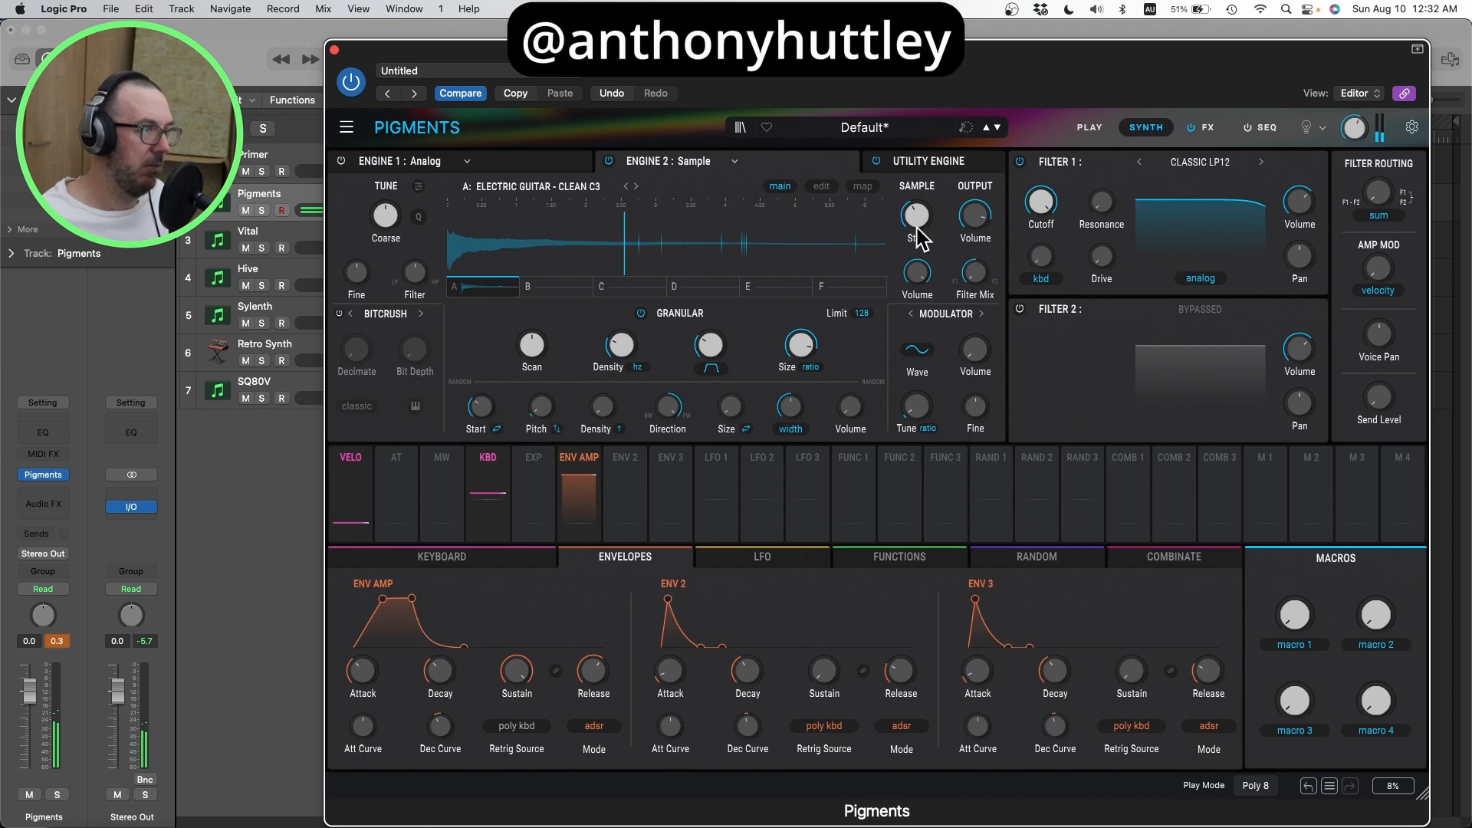
drag(936, 204, 920, 223)
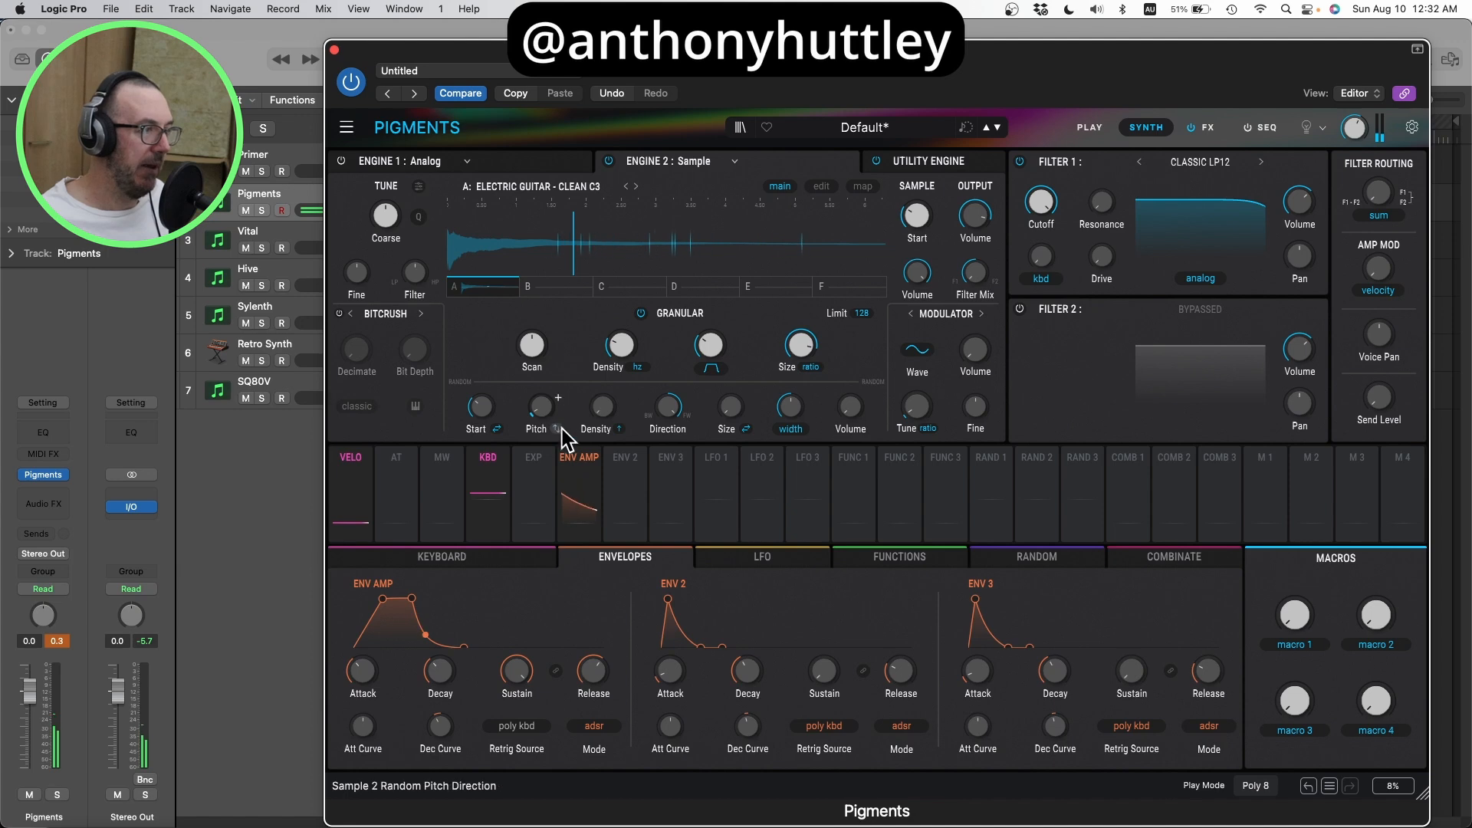
Step: Try grain pitch randomization amounts from 0 up to about 0.63, and settle on a subtle amount of about 0.1
mouse_move(536, 413)
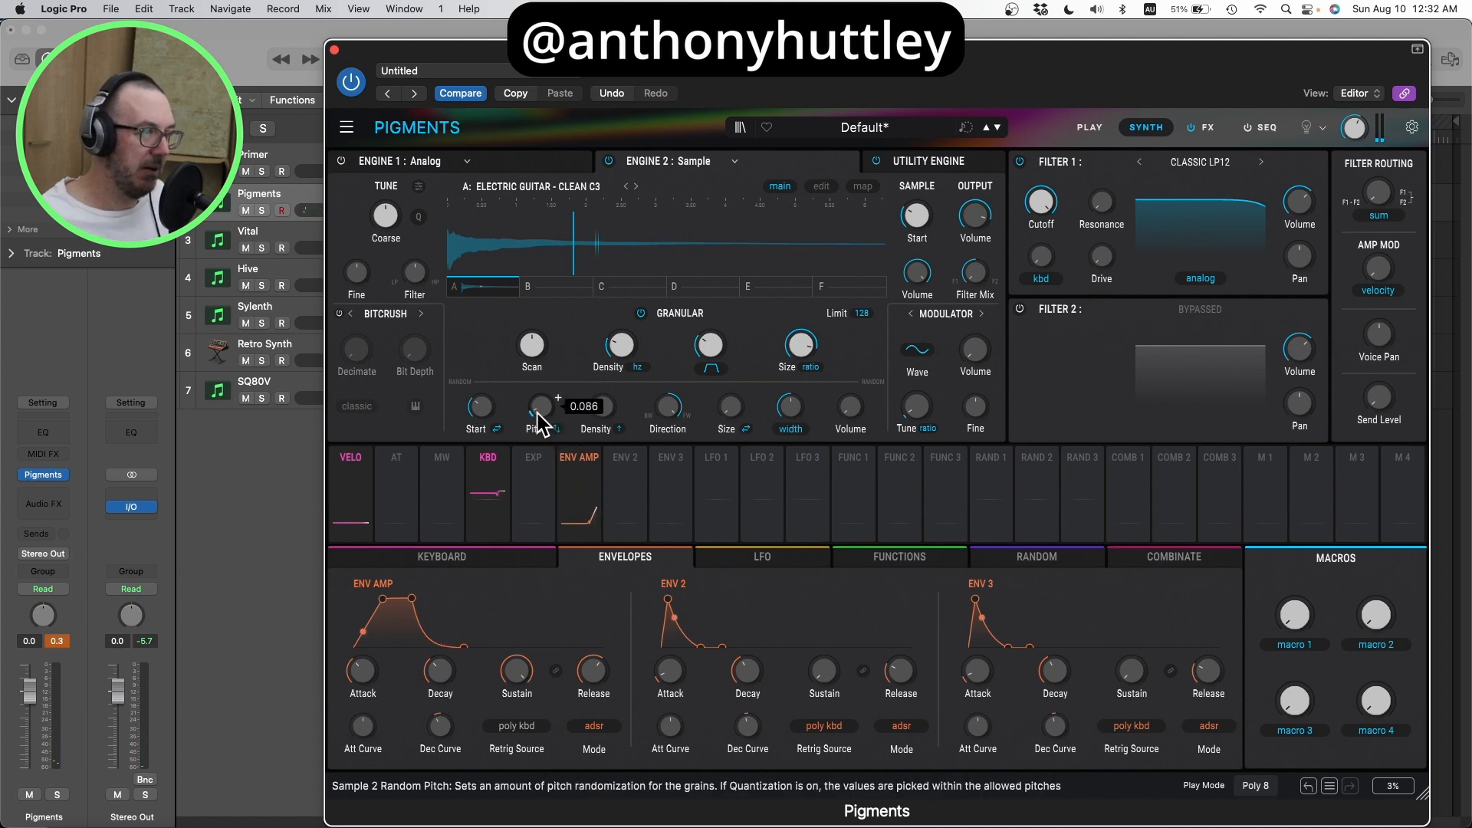
drag(537, 414, 536, 399)
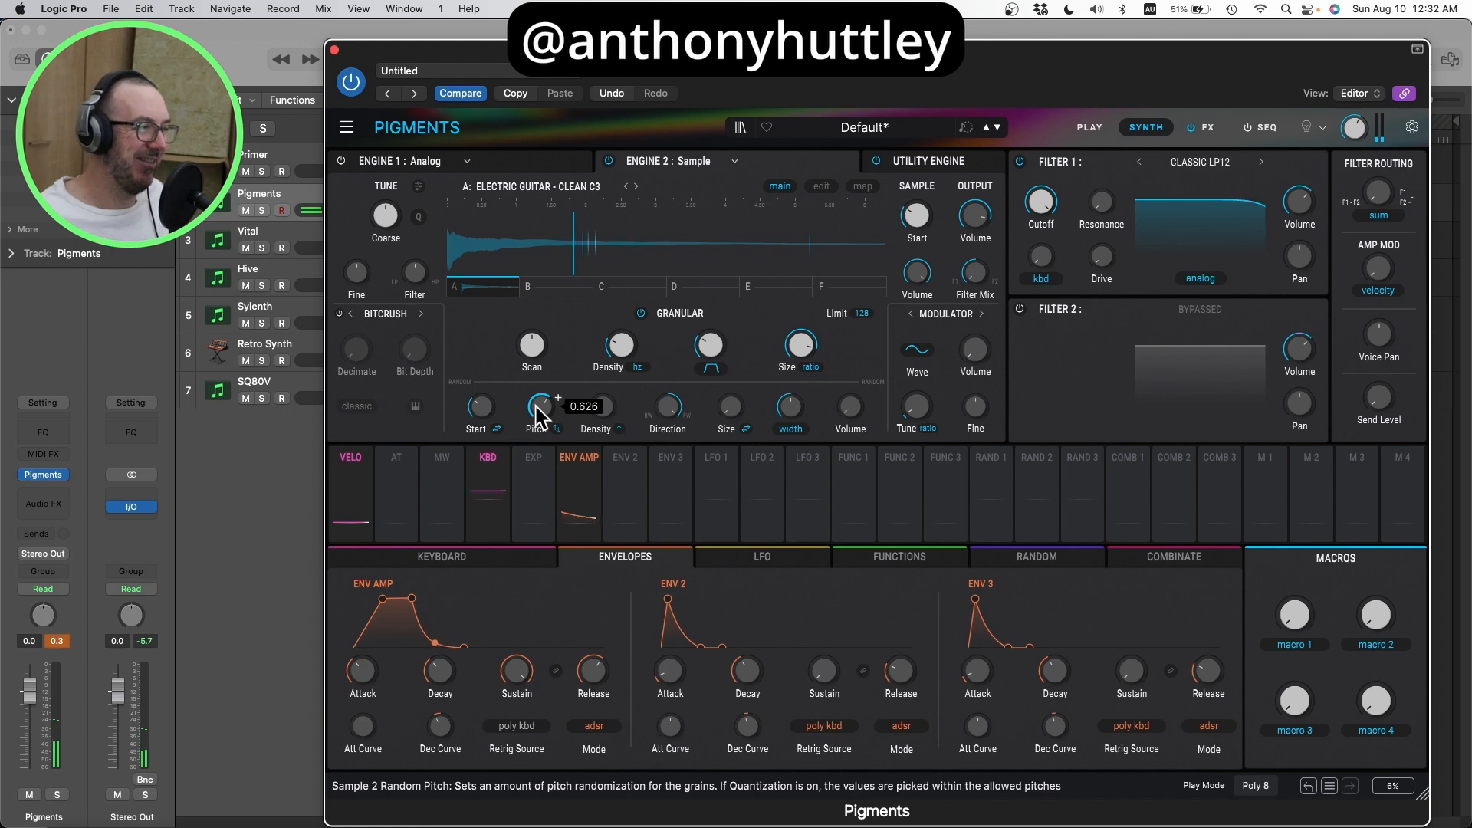
drag(540, 416, 541, 456)
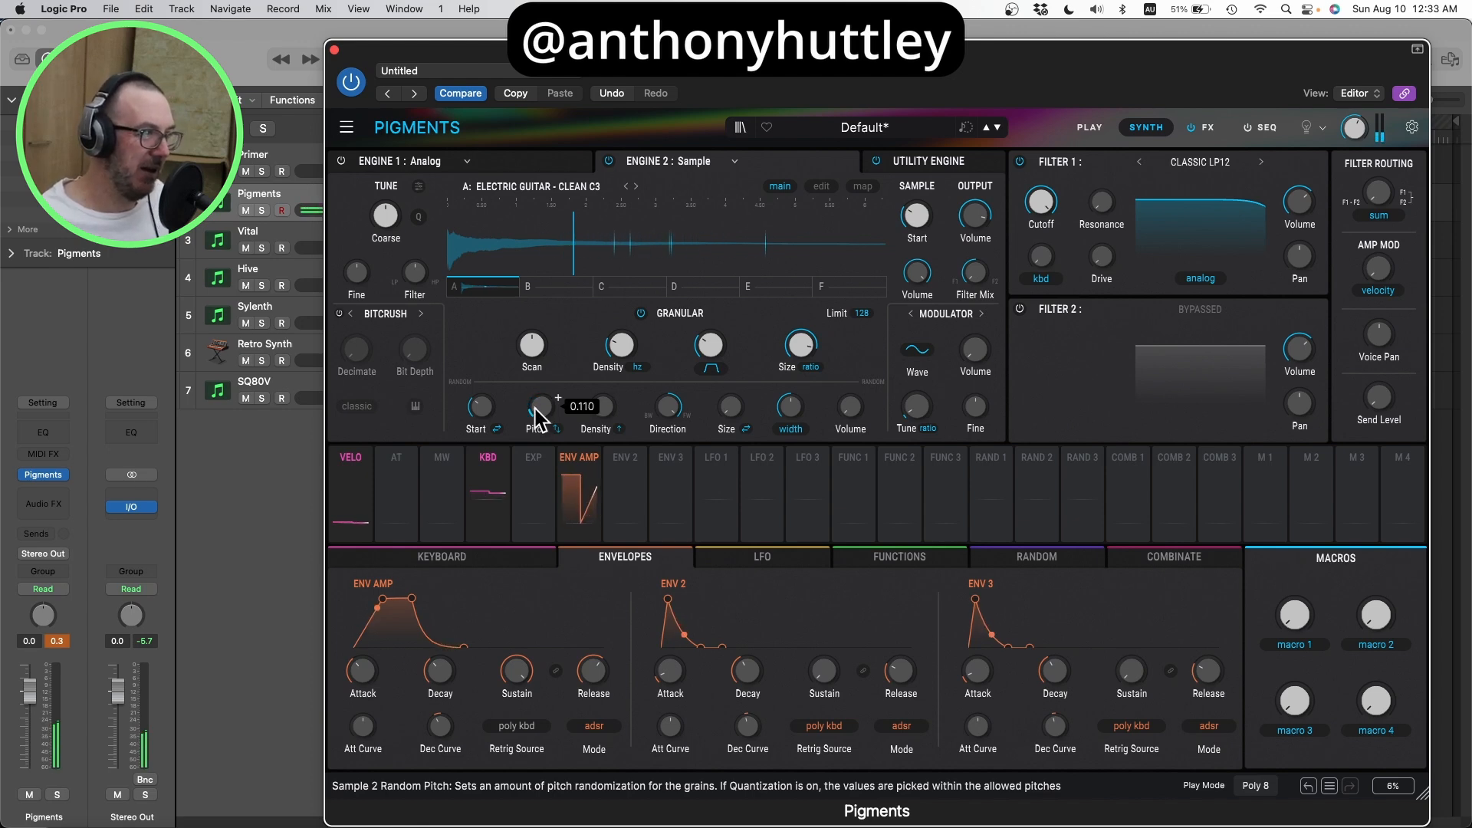
drag(541, 420, 540, 438)
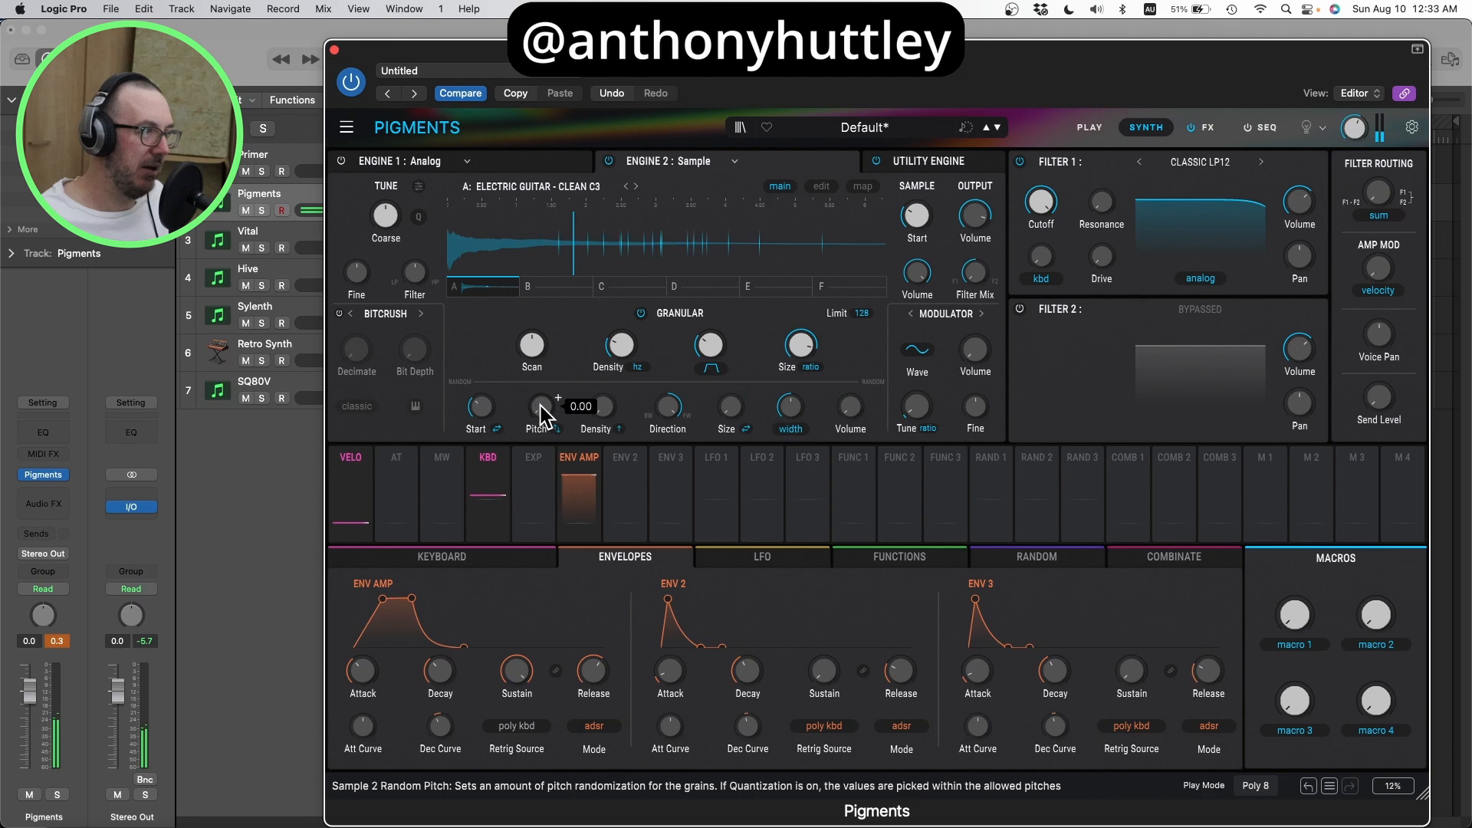
drag(541, 416, 540, 414)
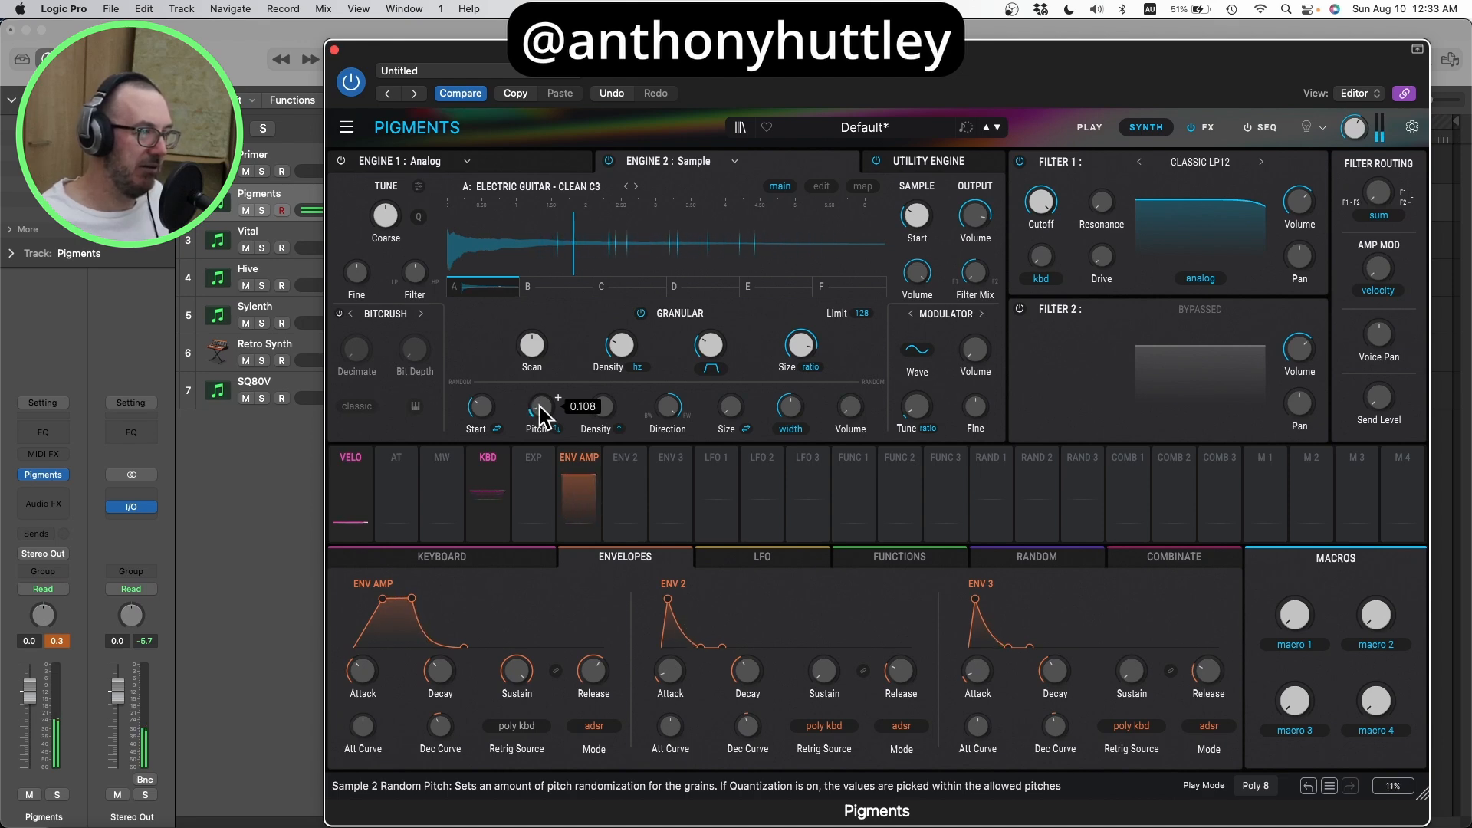
drag(540, 416, 541, 421)
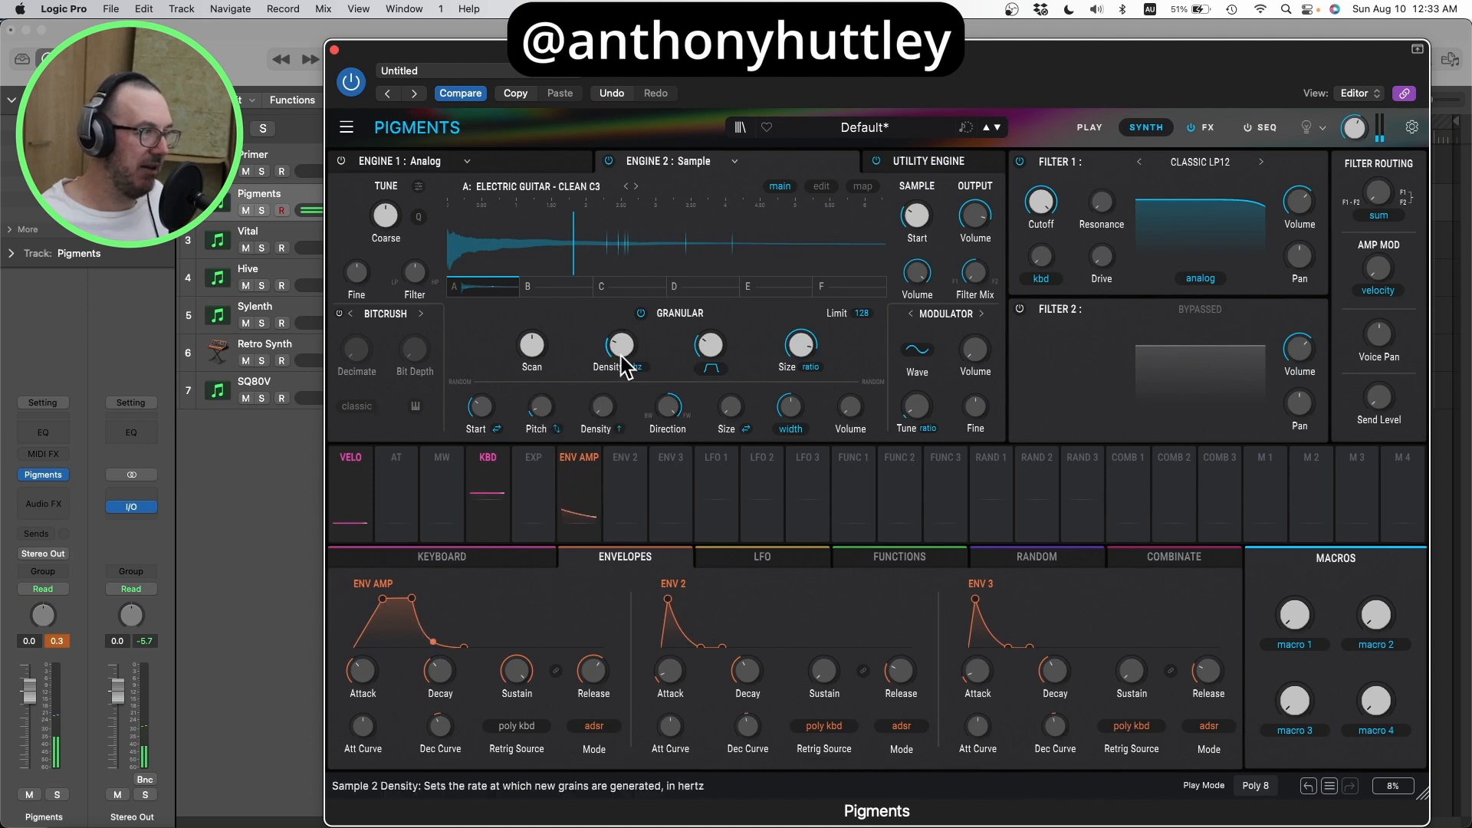
Step: Choose Denser as the random density dispersion and raise the random density amount to about 0.32
click(618, 429)
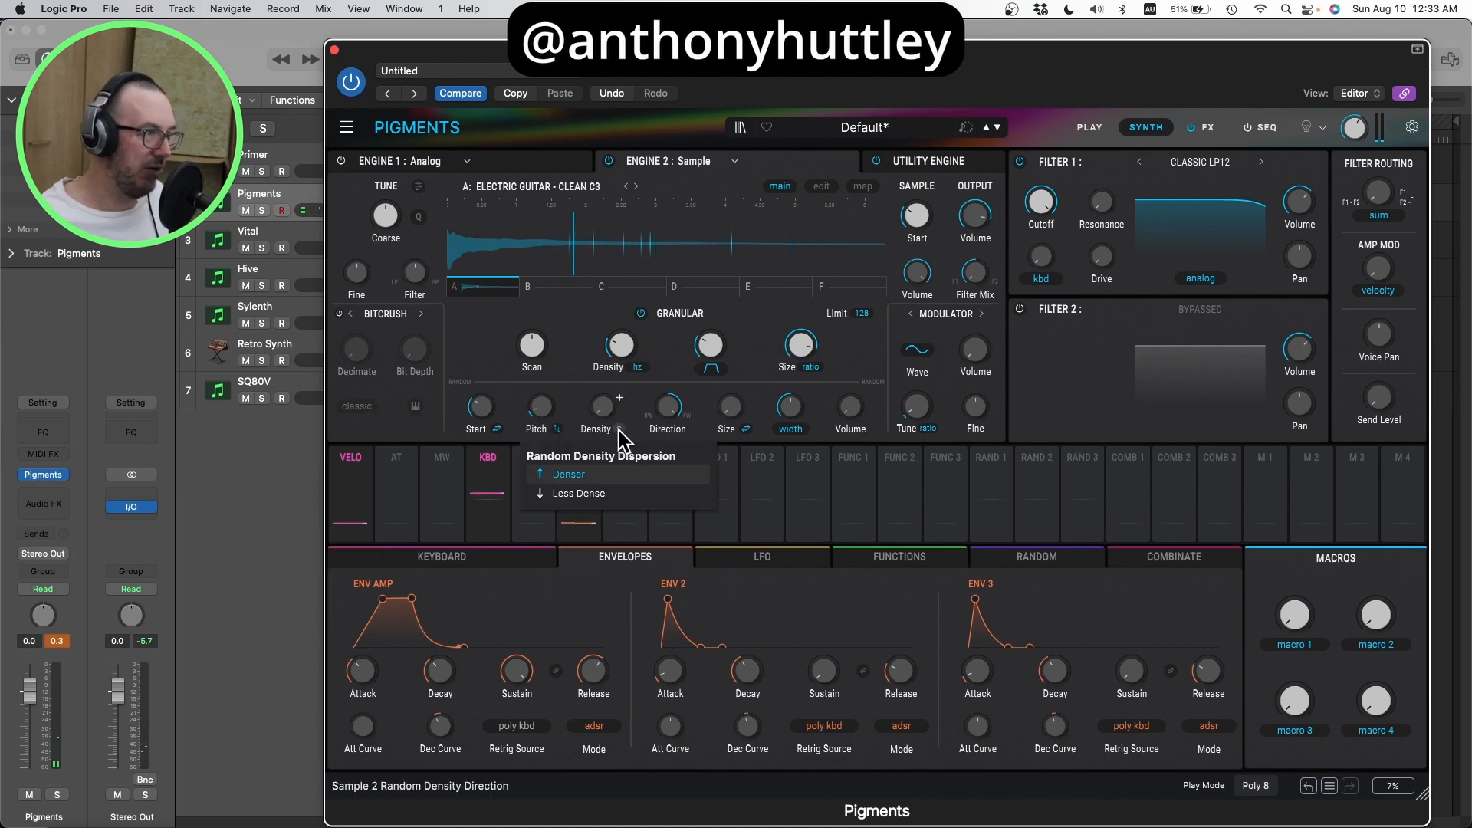
click(602, 473)
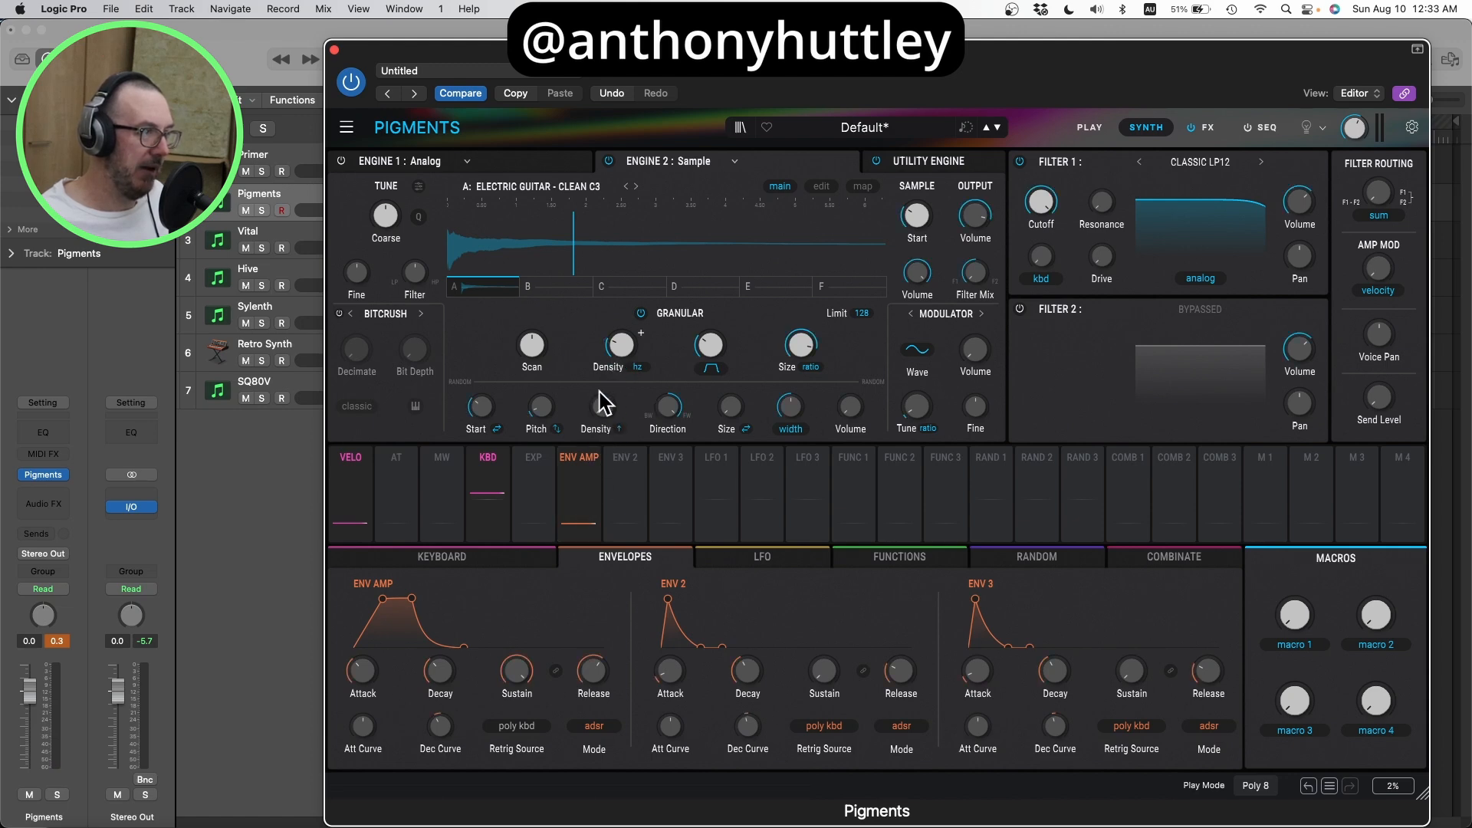
mouse_move(616, 351)
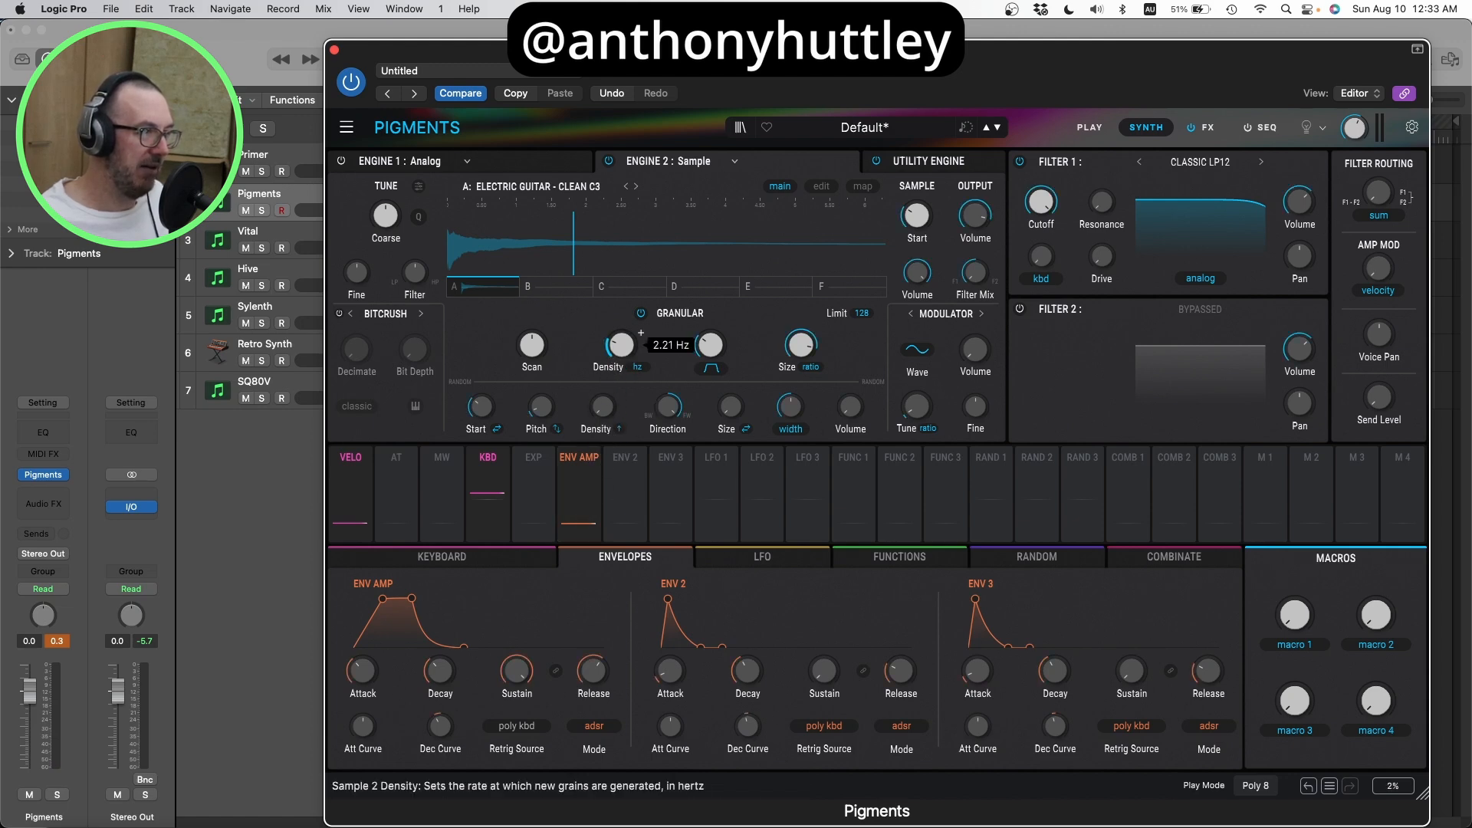
mouse_move(617, 351)
mouse_down()
mouse_move(617, 367)
mouse_move(620, 337)
mouse_up()
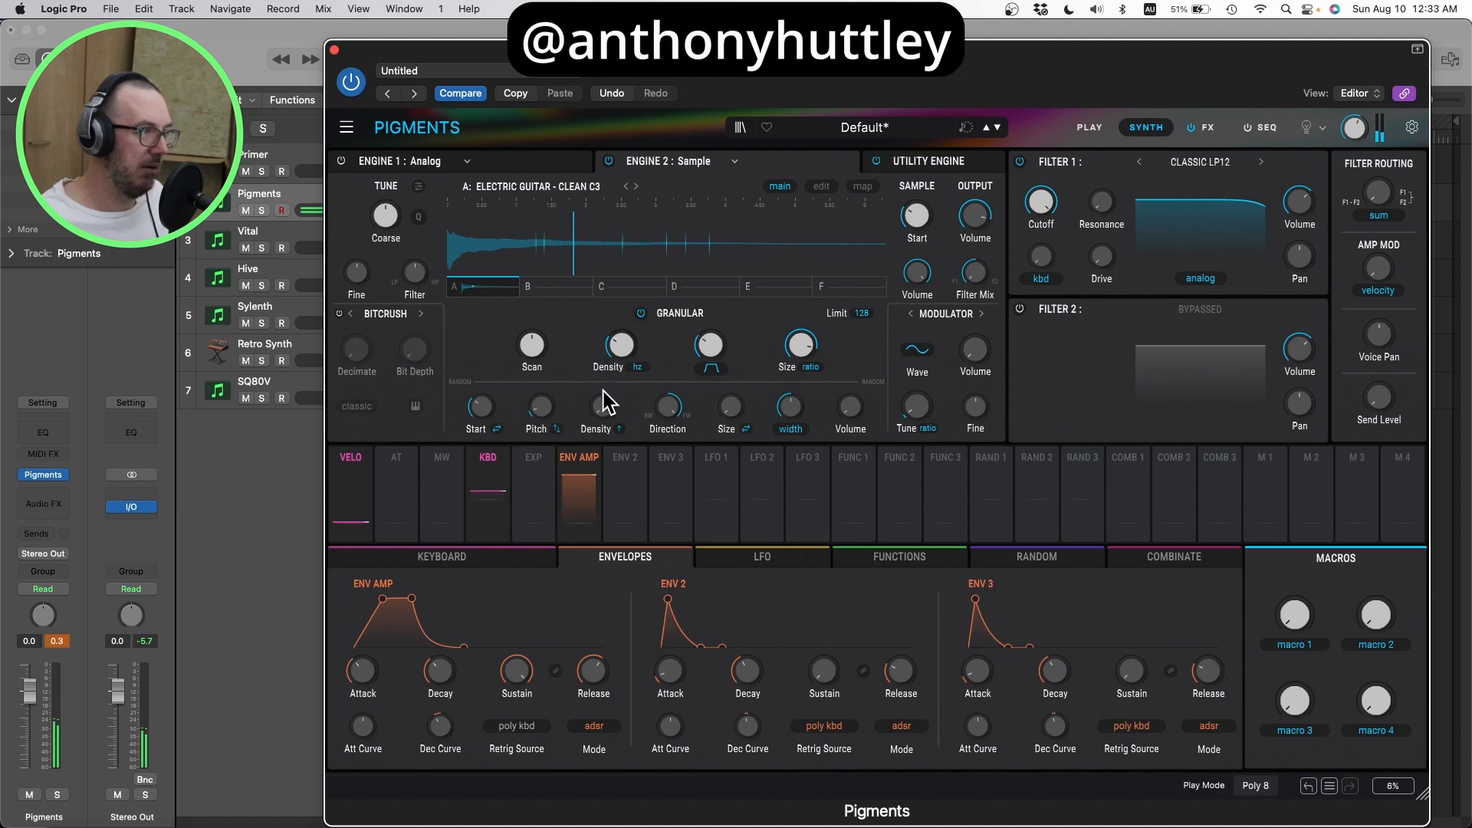
mouse_move(604, 404)
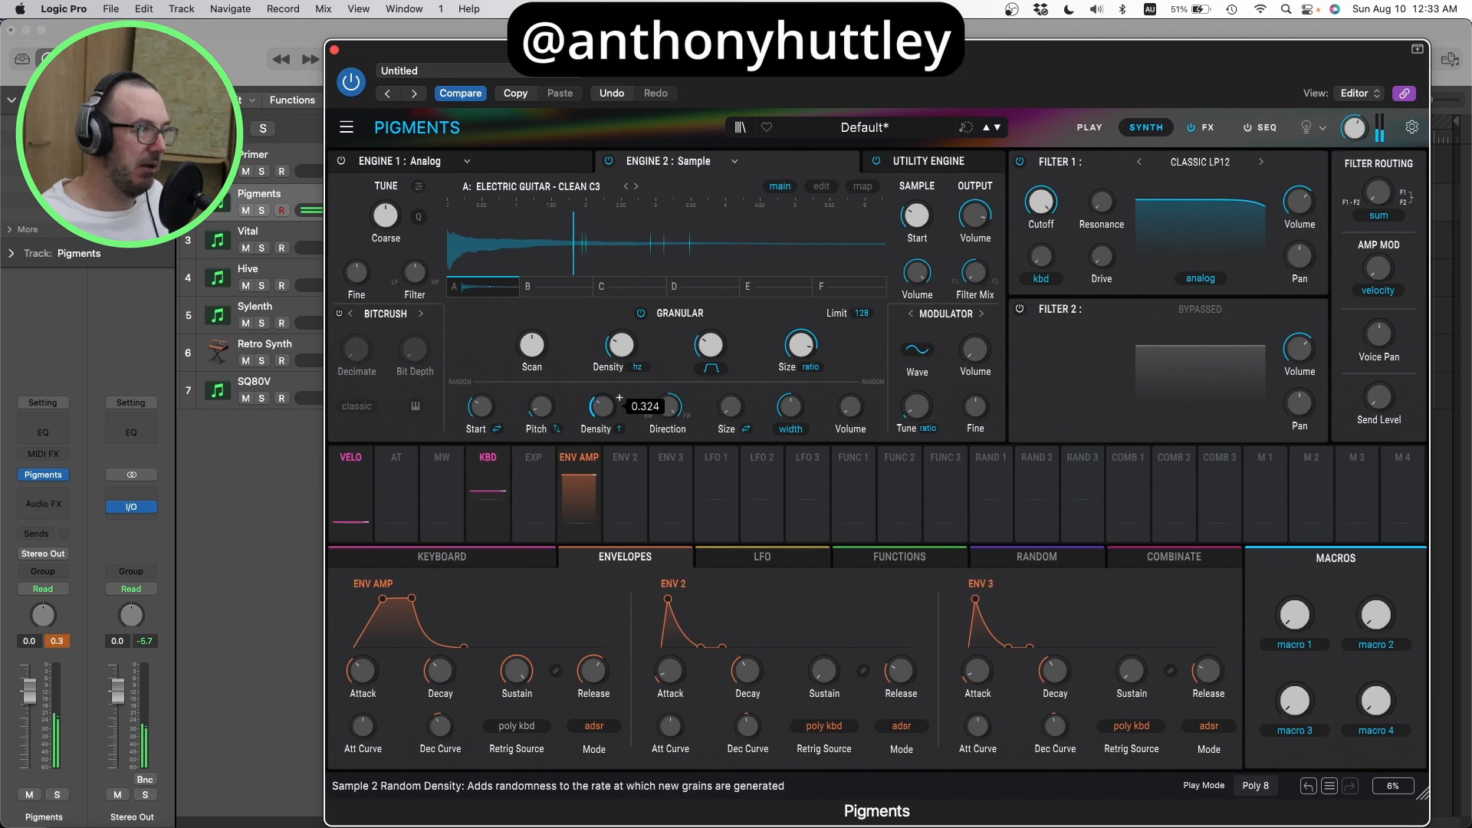
drag(602, 407, 606, 412)
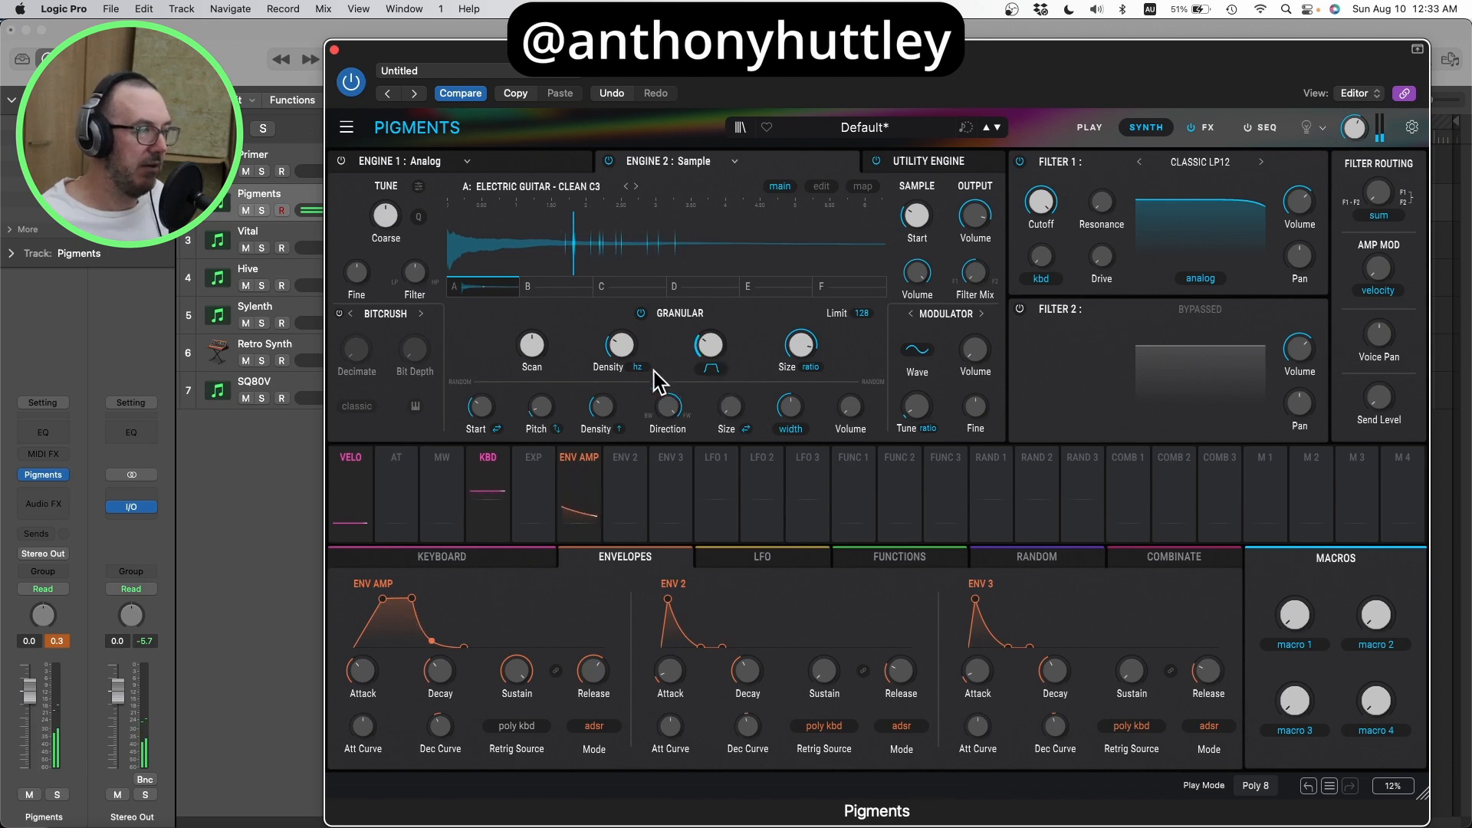
Step: Set the random grain direction to an even mix of forward and backward playback, and increase the grain size randomization
mouse_move(671, 400)
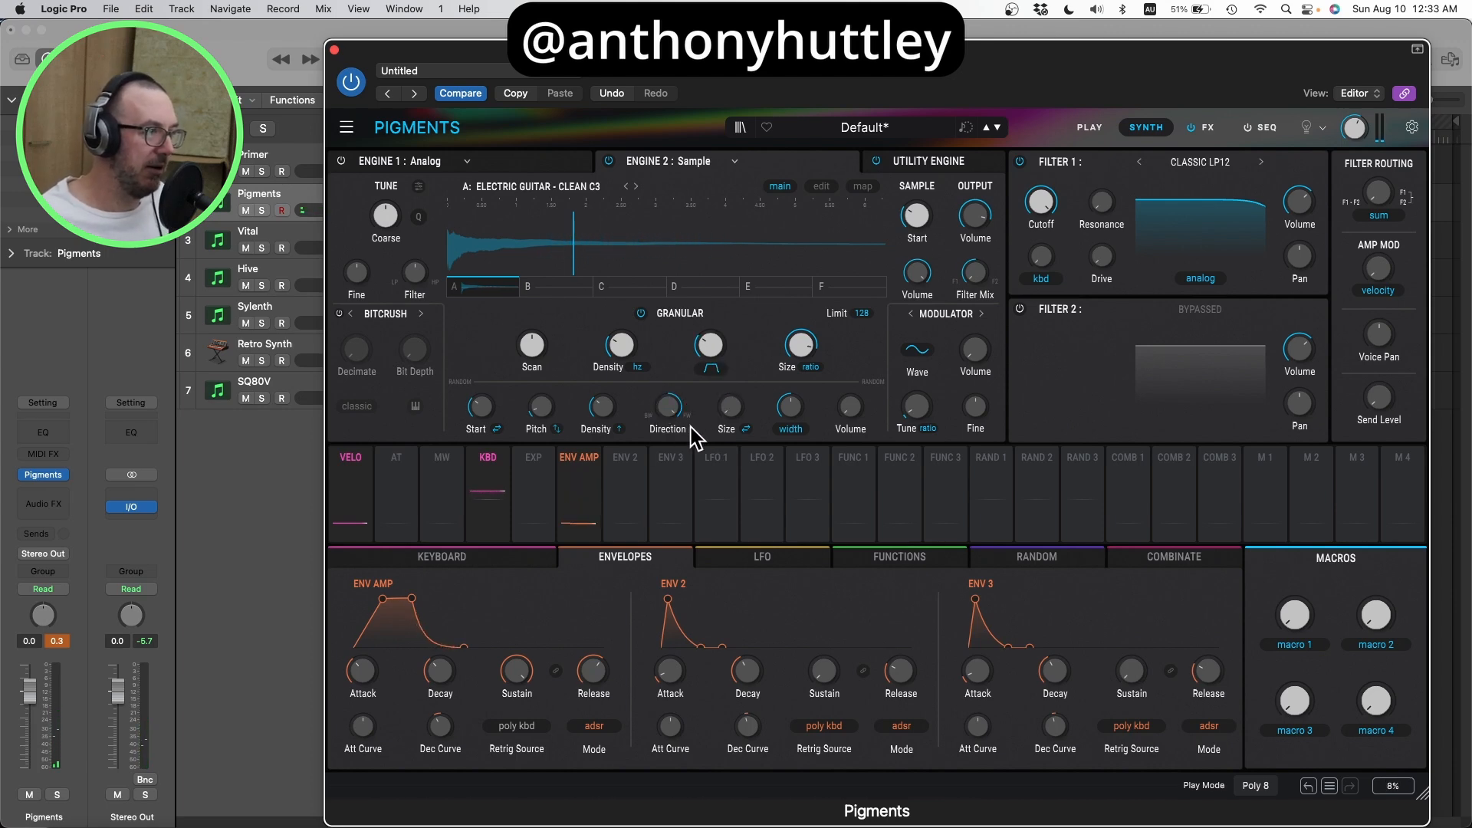
drag(665, 400, 666, 401)
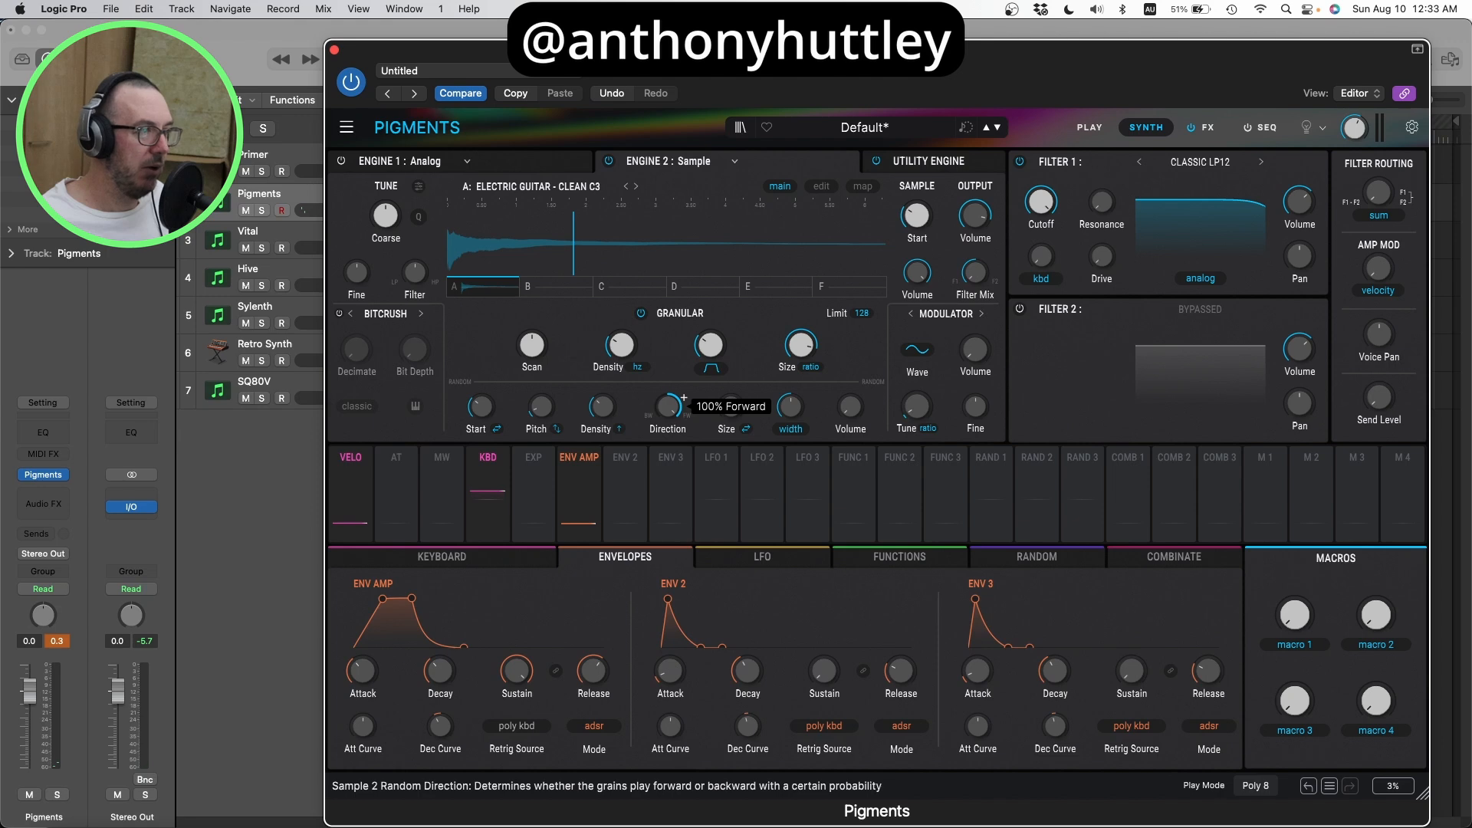
mouse_move(666, 401)
mouse_down()
mouse_move(665, 429)
mouse_move(666, 410)
mouse_up()
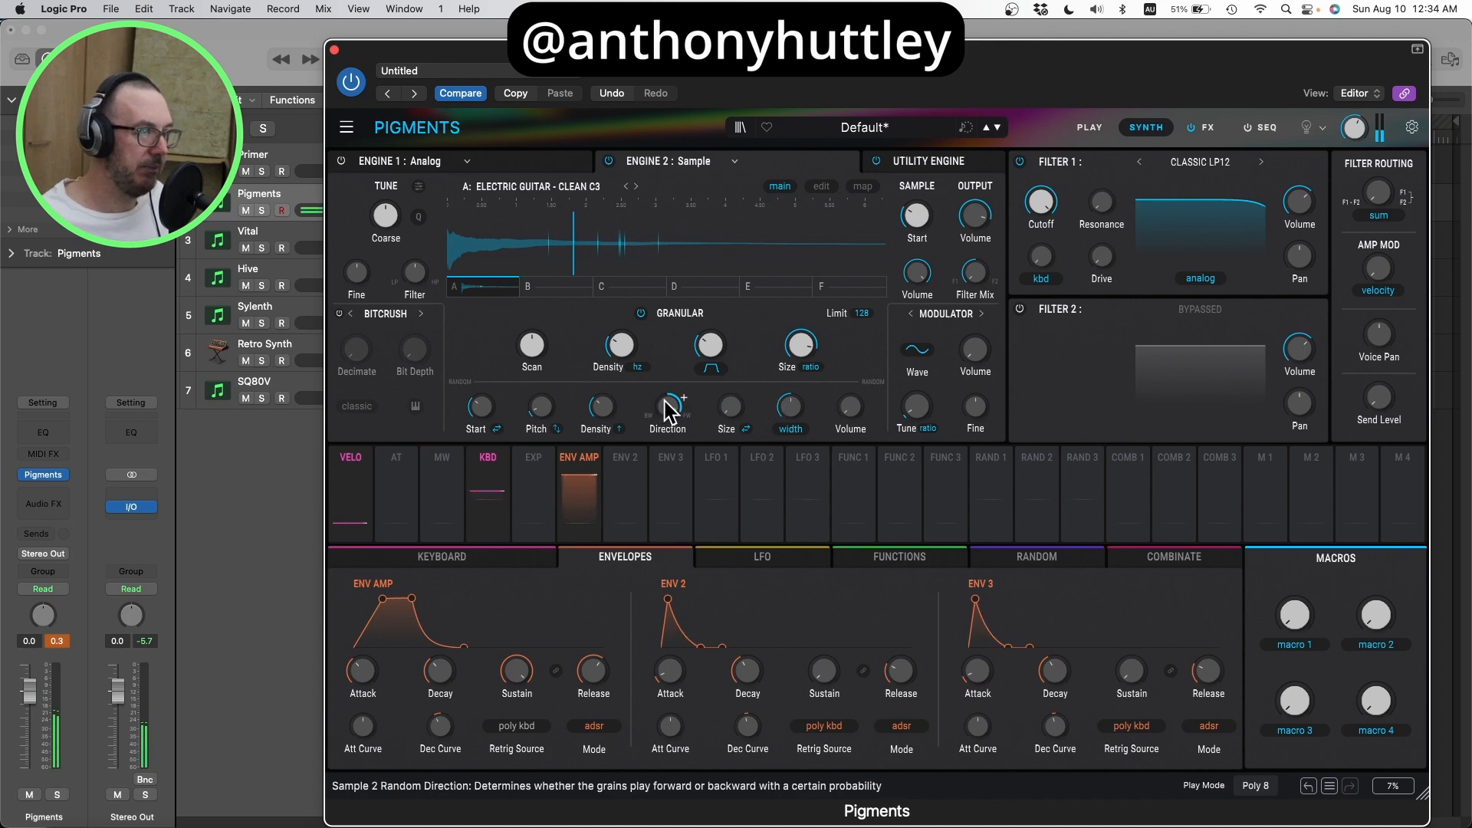
mouse_move(664, 399)
mouse_down()
mouse_move(664, 435)
mouse_move(657, 401)
mouse_up()
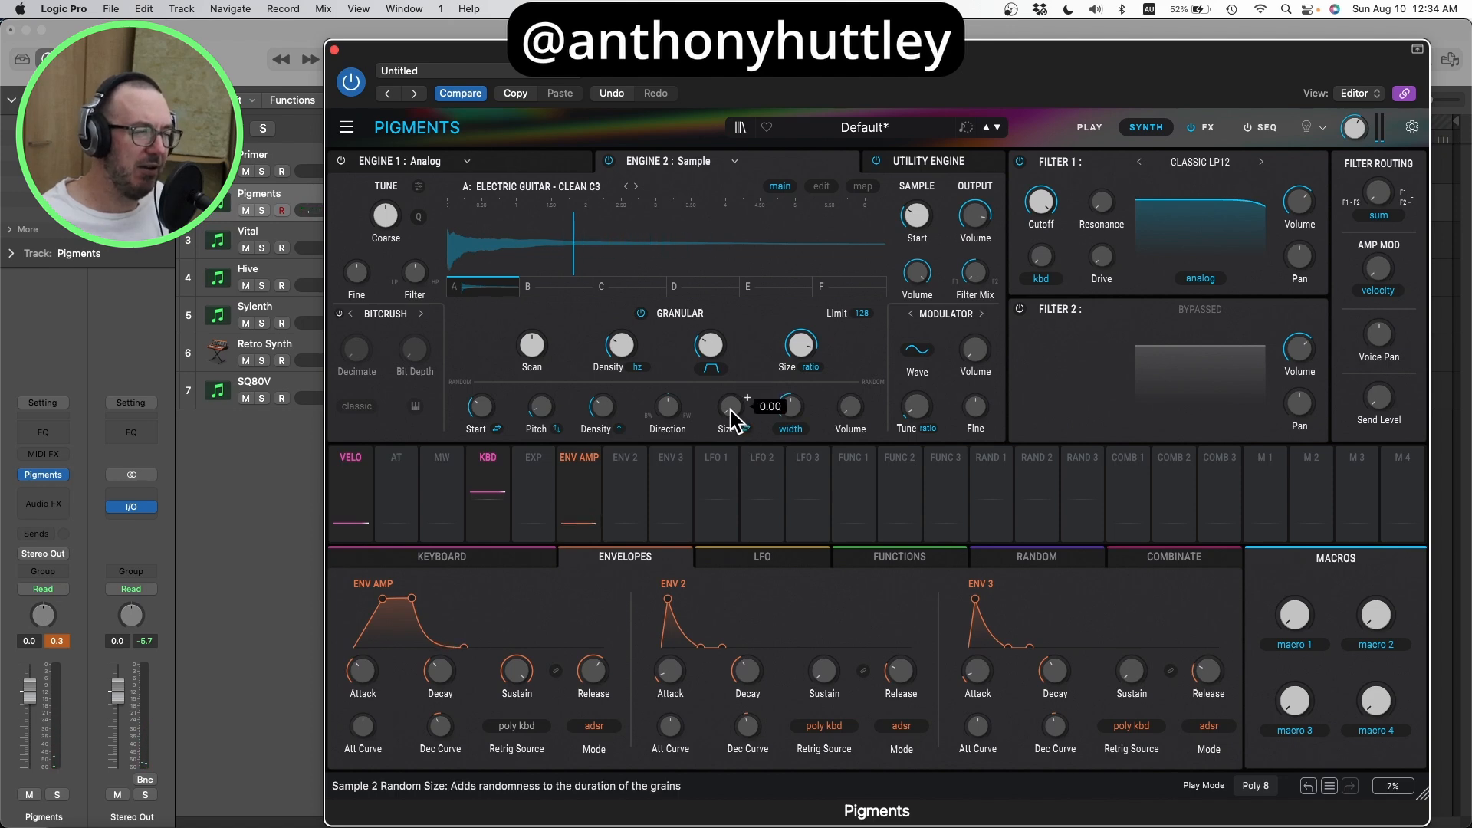
drag(729, 411, 730, 402)
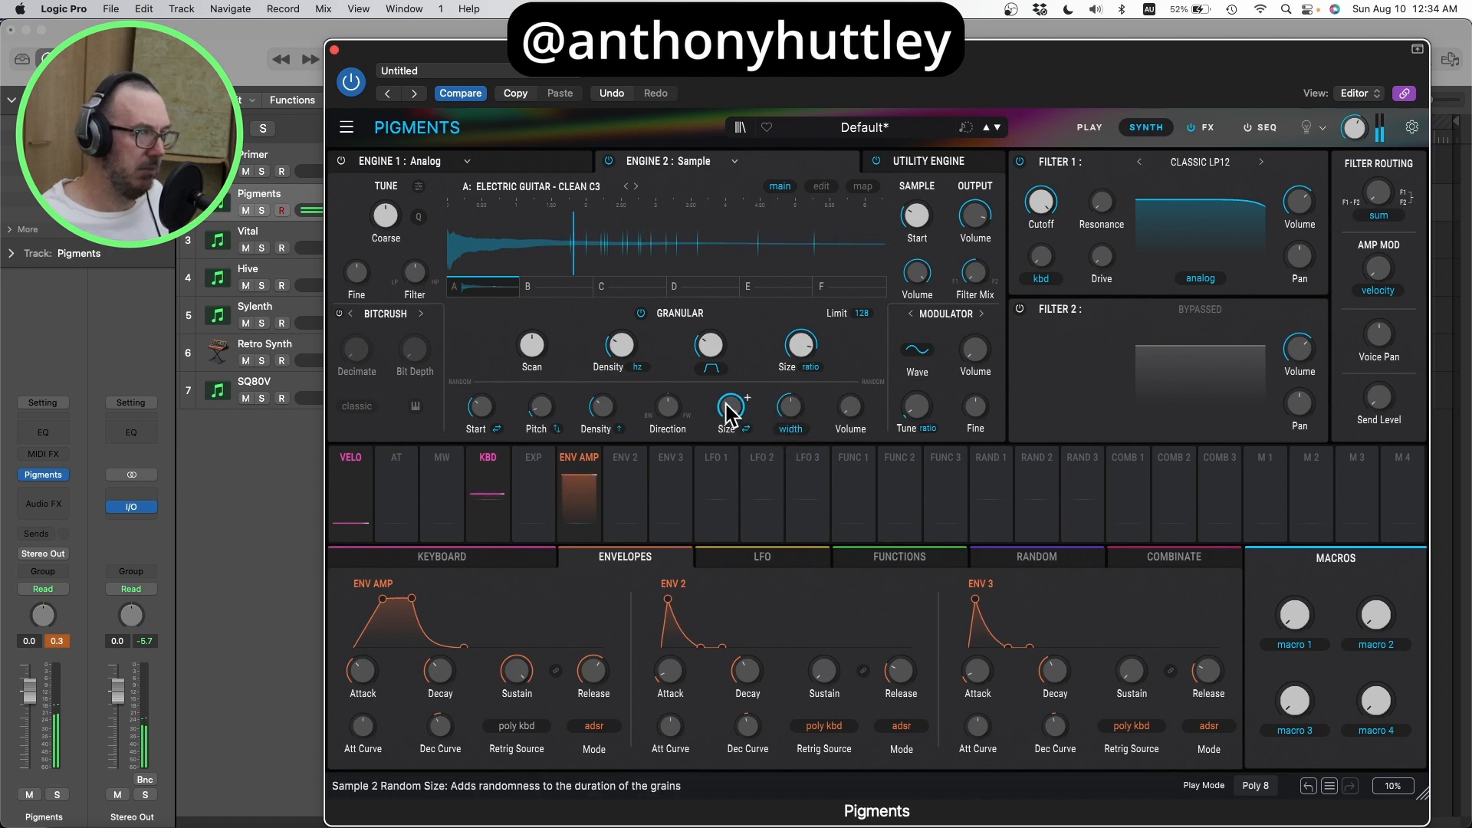
drag(730, 410, 730, 425)
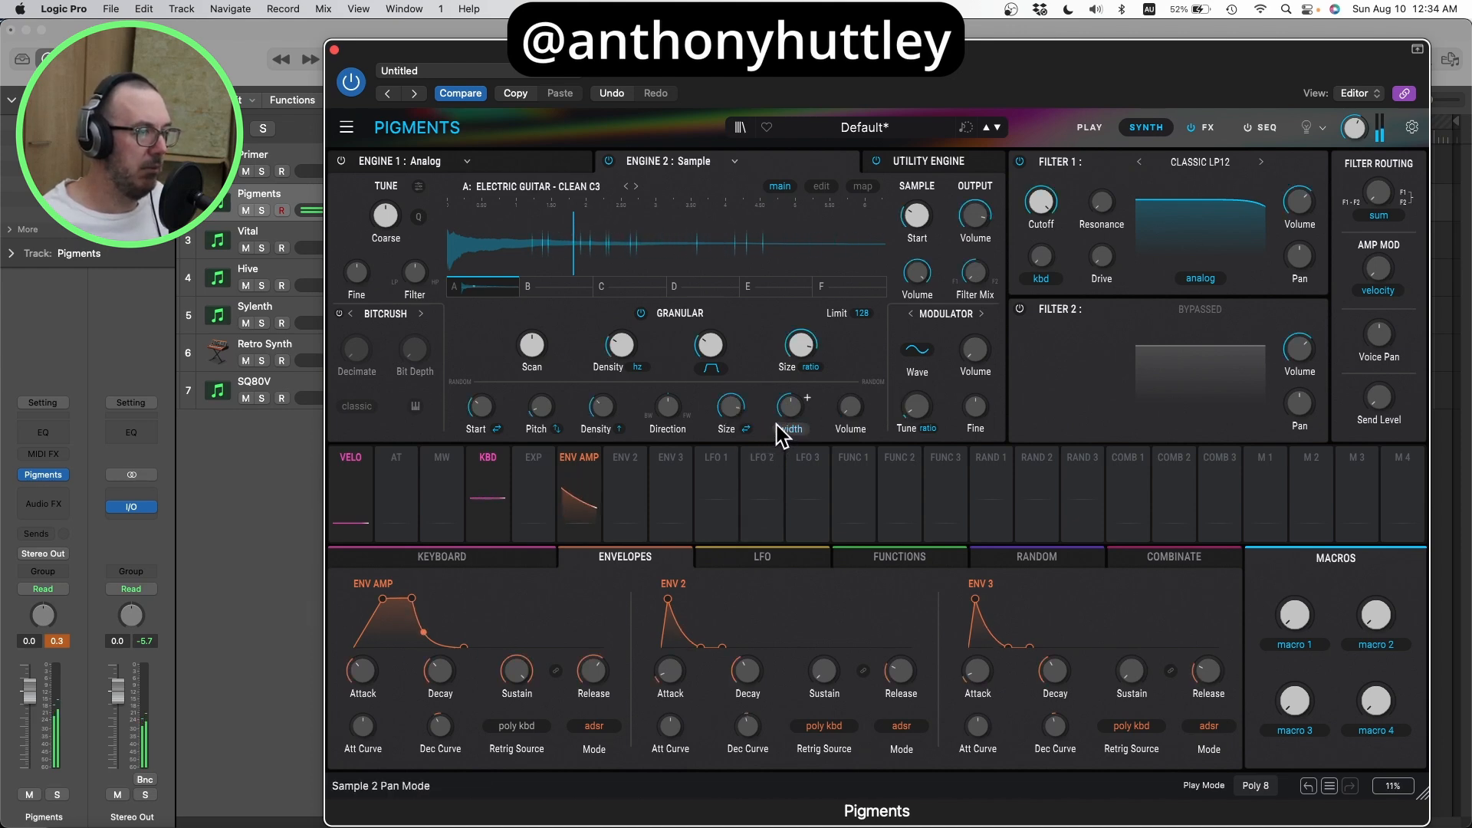
Step: Widen the random left-right offset of the grains to about 0.71 and add some random grain volume
mouse_move(792, 412)
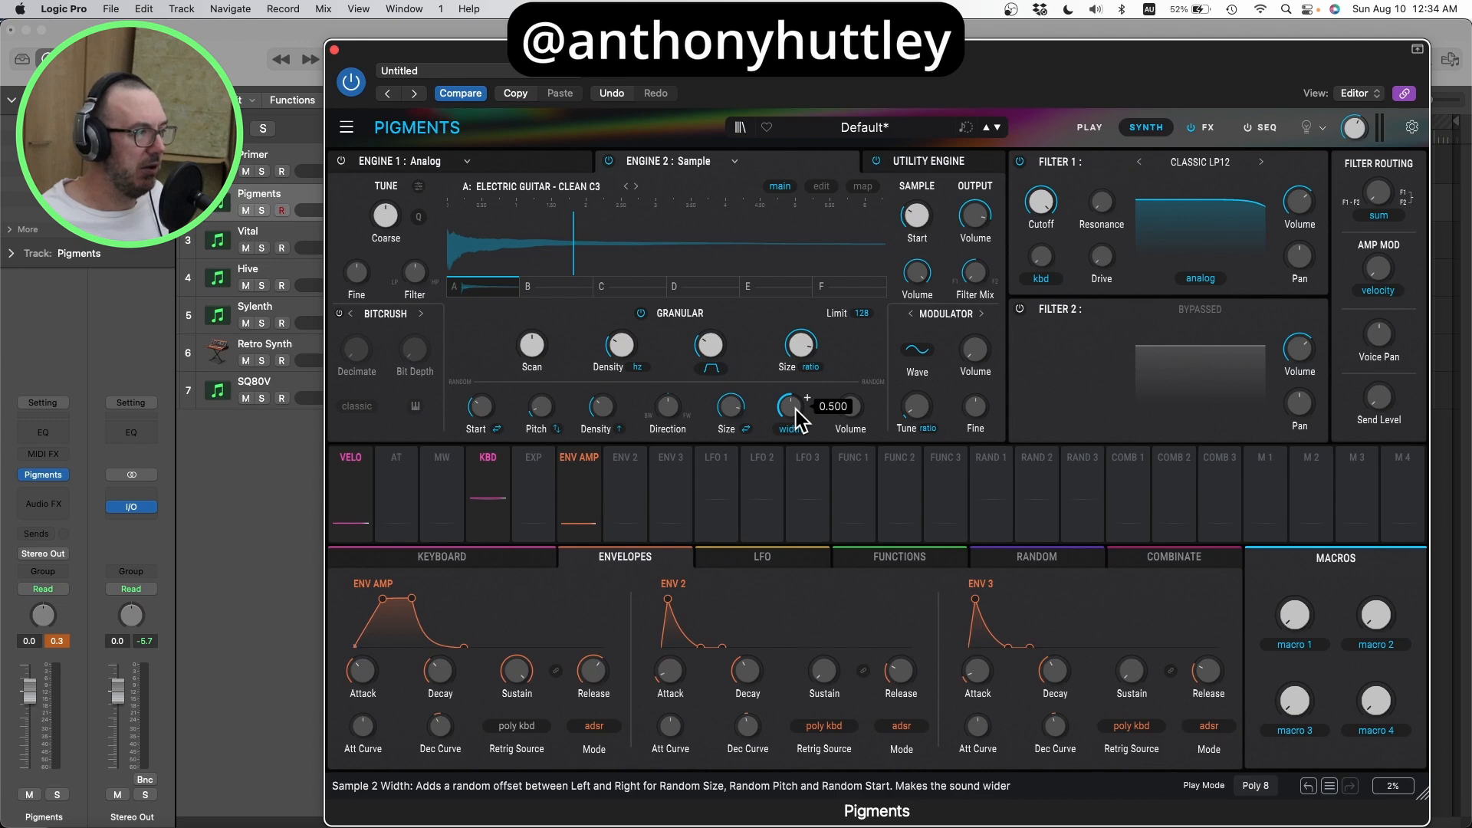
mouse_move(630, 362)
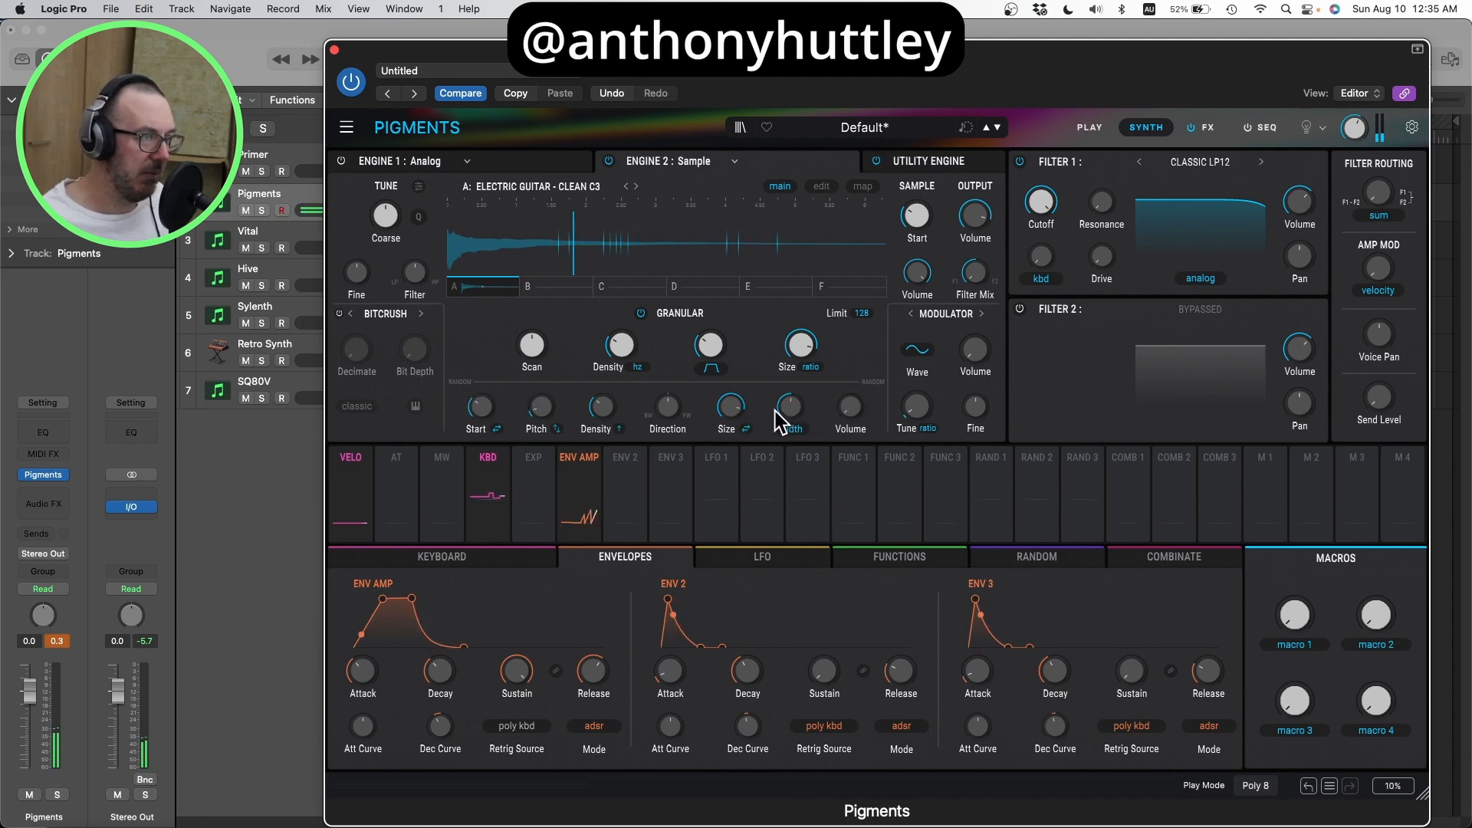
drag(788, 410, 790, 380)
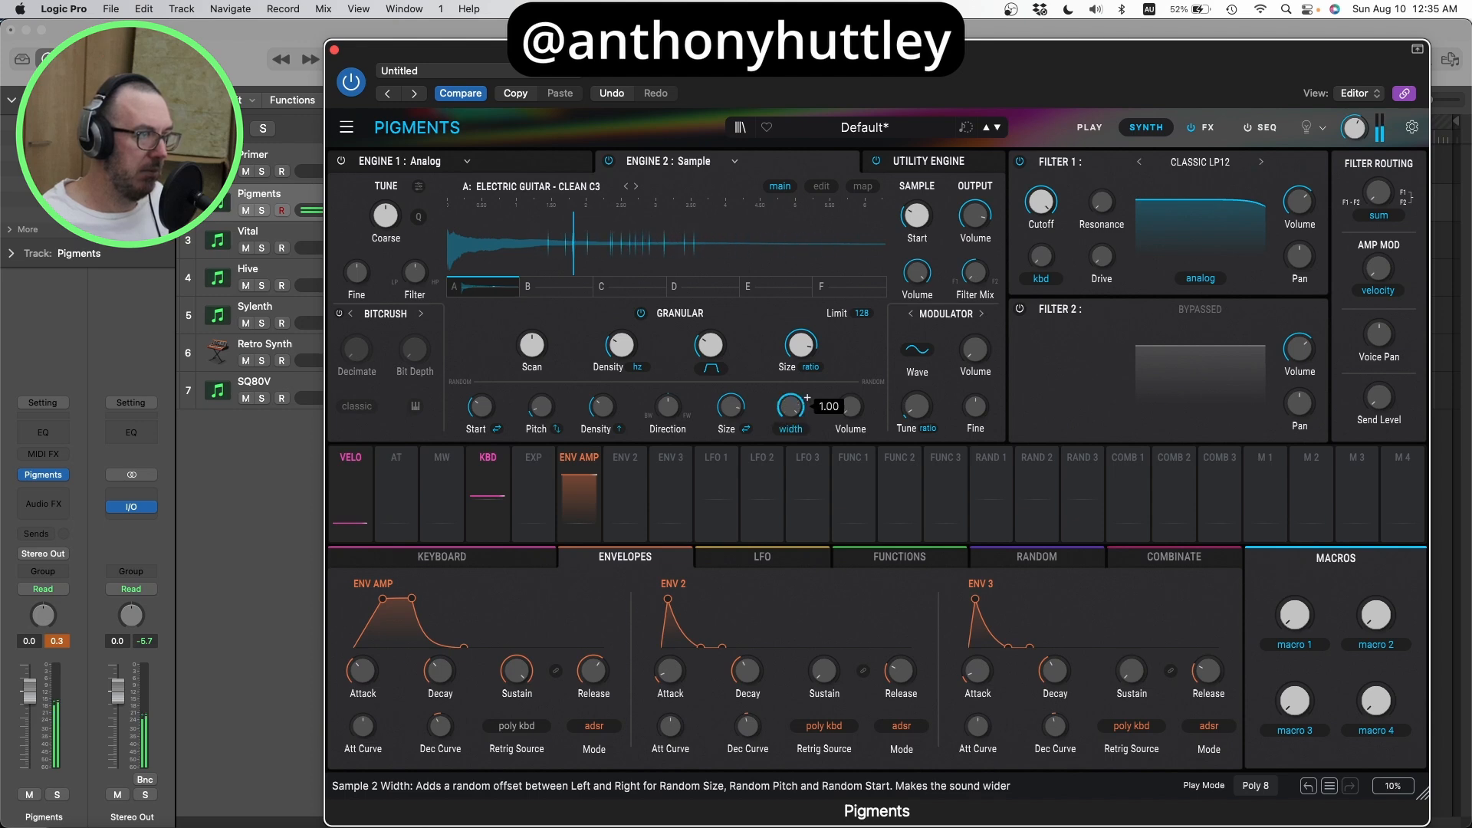
click(779, 424)
click(793, 418)
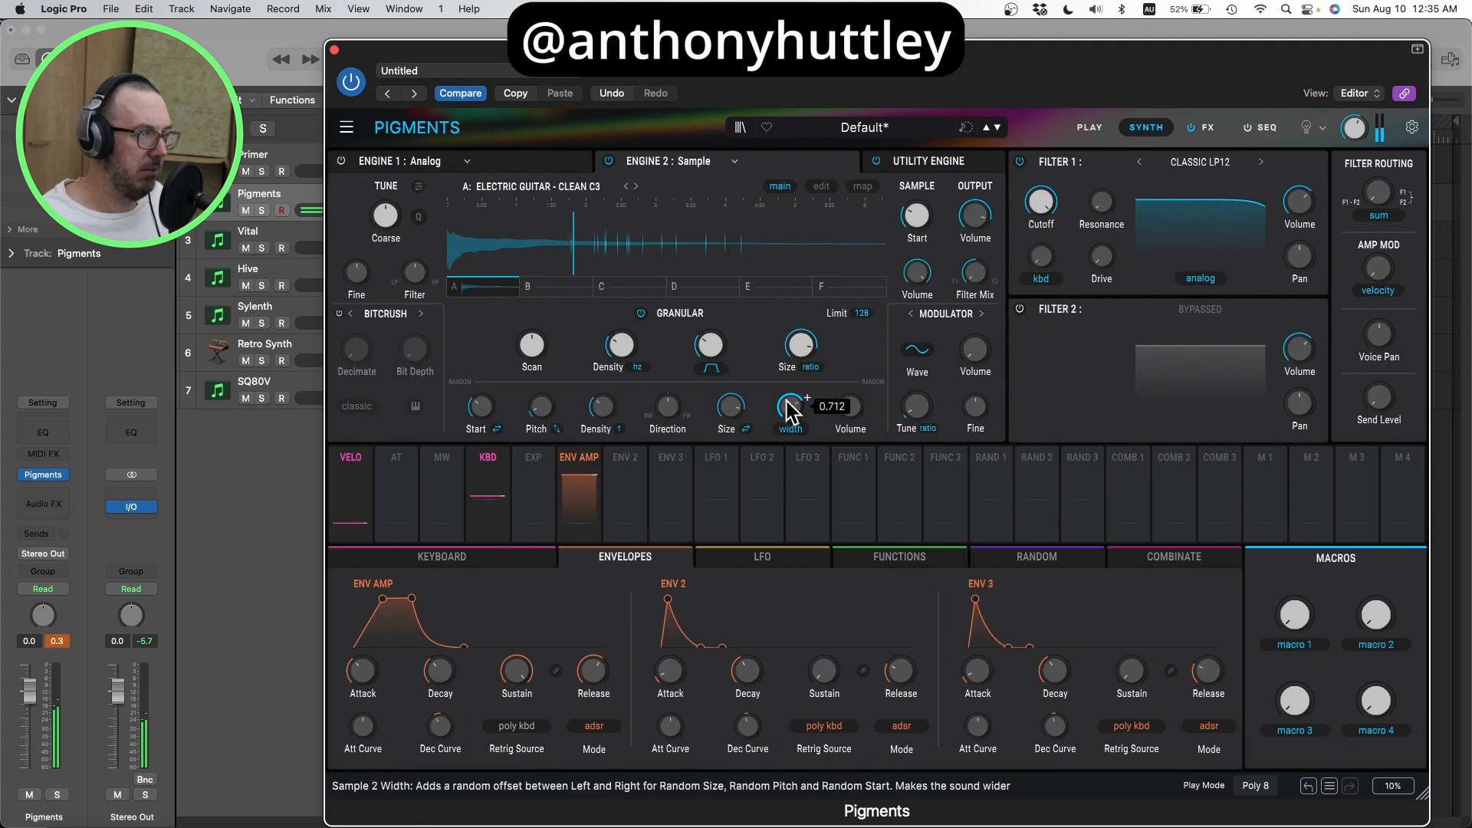
drag(850, 404, 849, 414)
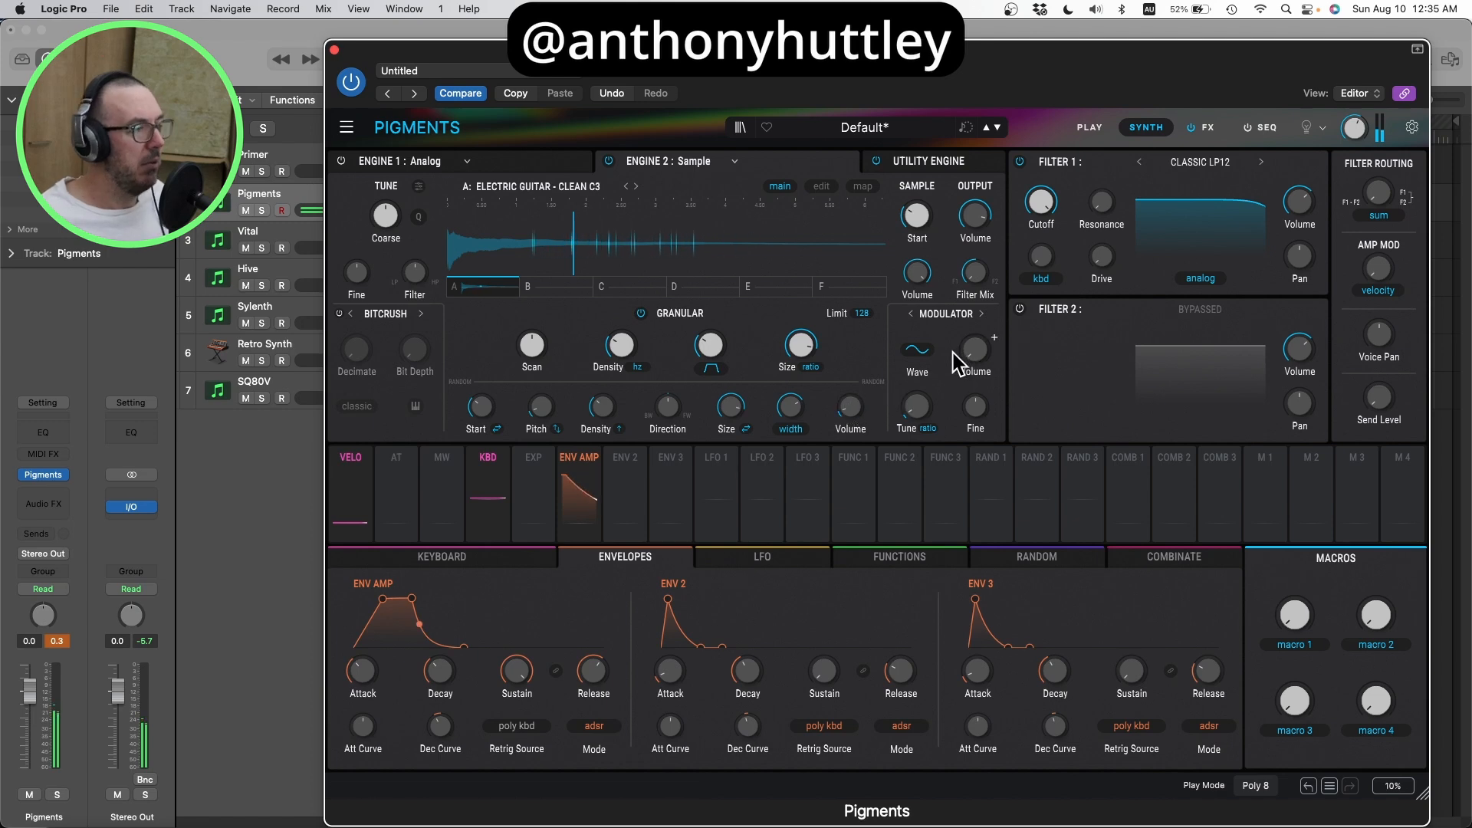
Step: Try Engine 1 as the cross modulation source, and try modulator tuning ratios up to 38
click(980, 314)
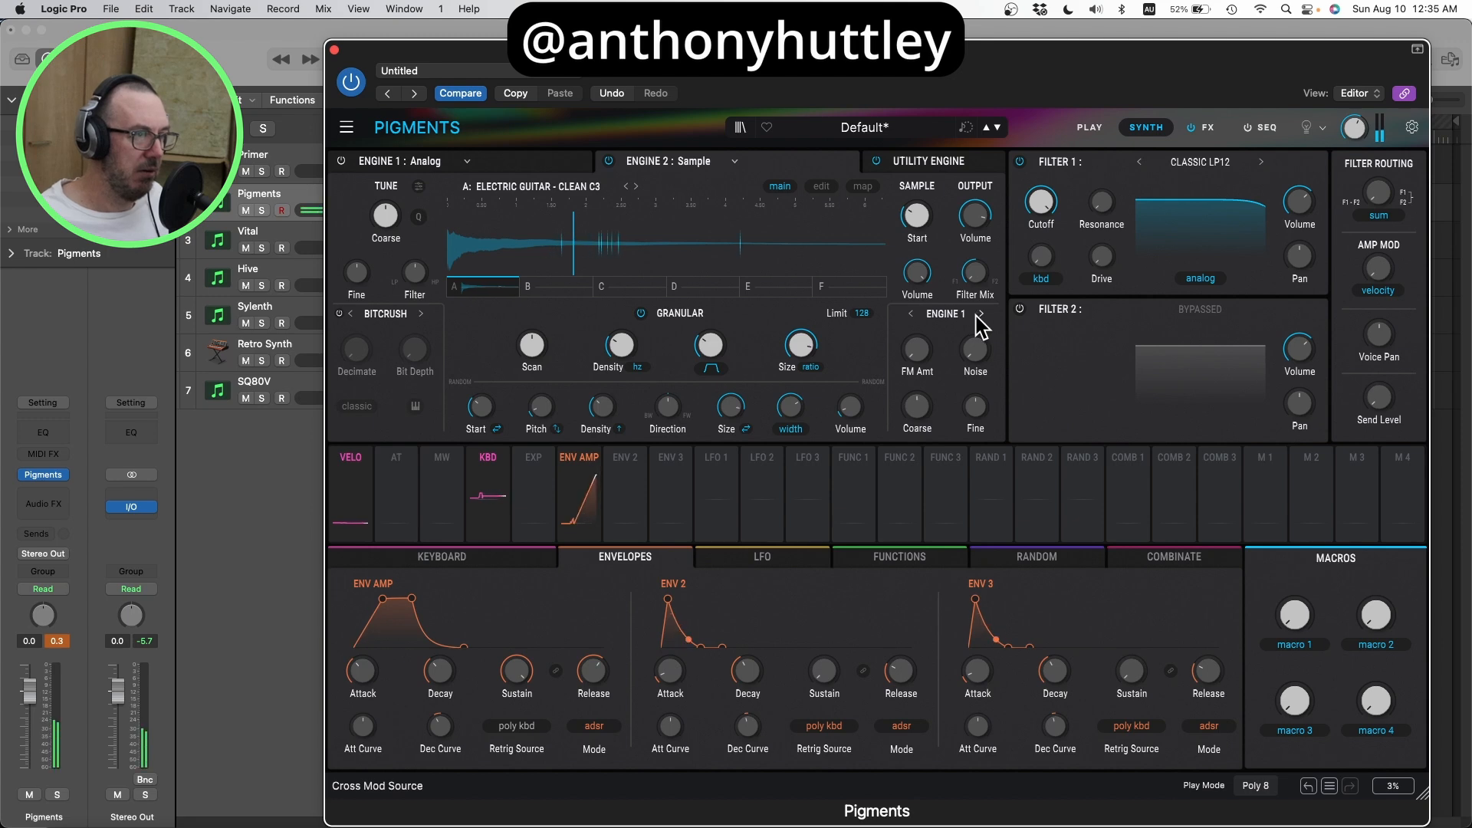
click(980, 313)
mouse_move(935, 394)
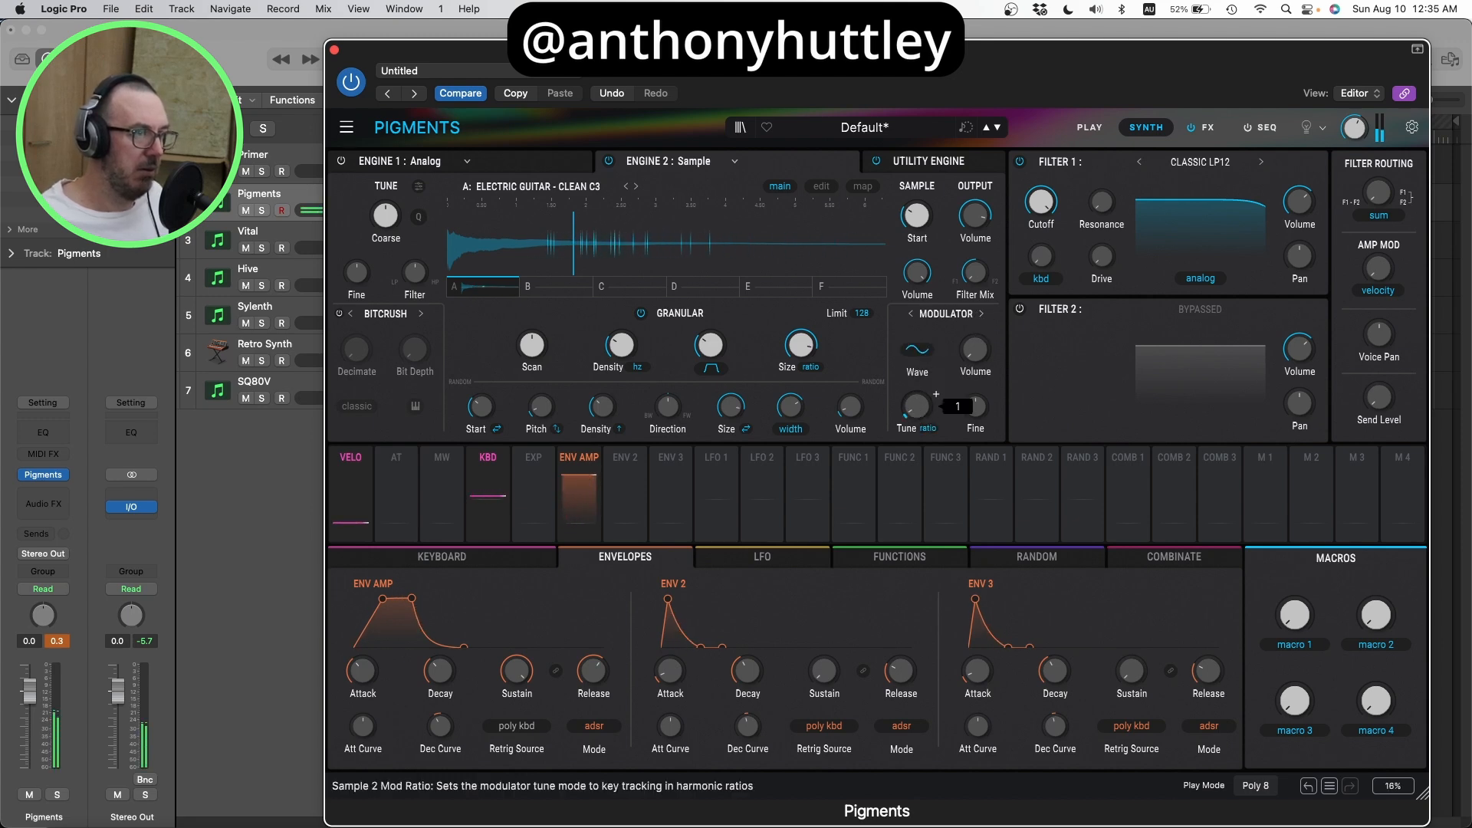
scroll(935, 394, up, 10)
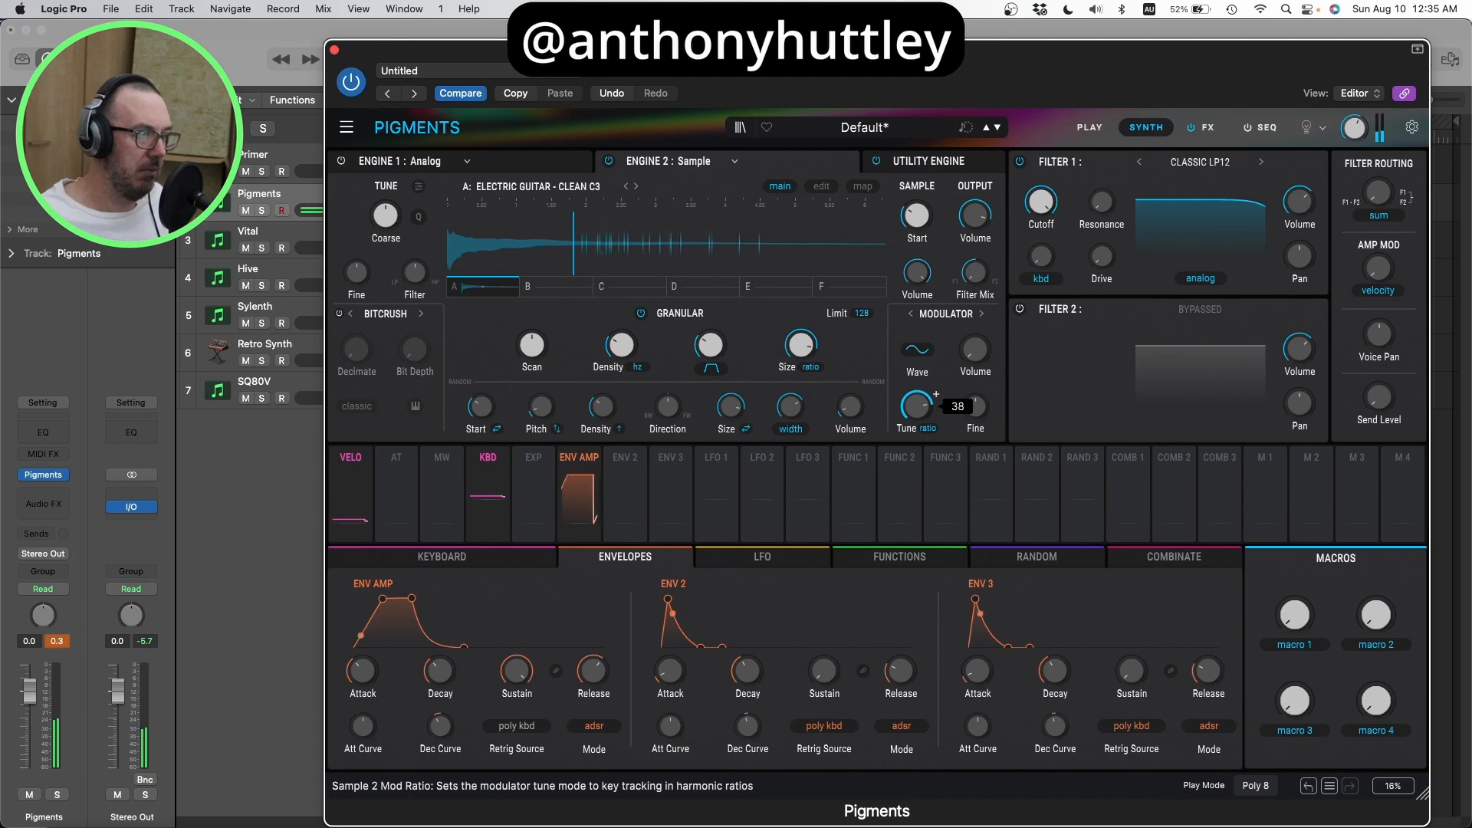
scroll(935, 395, down, 15)
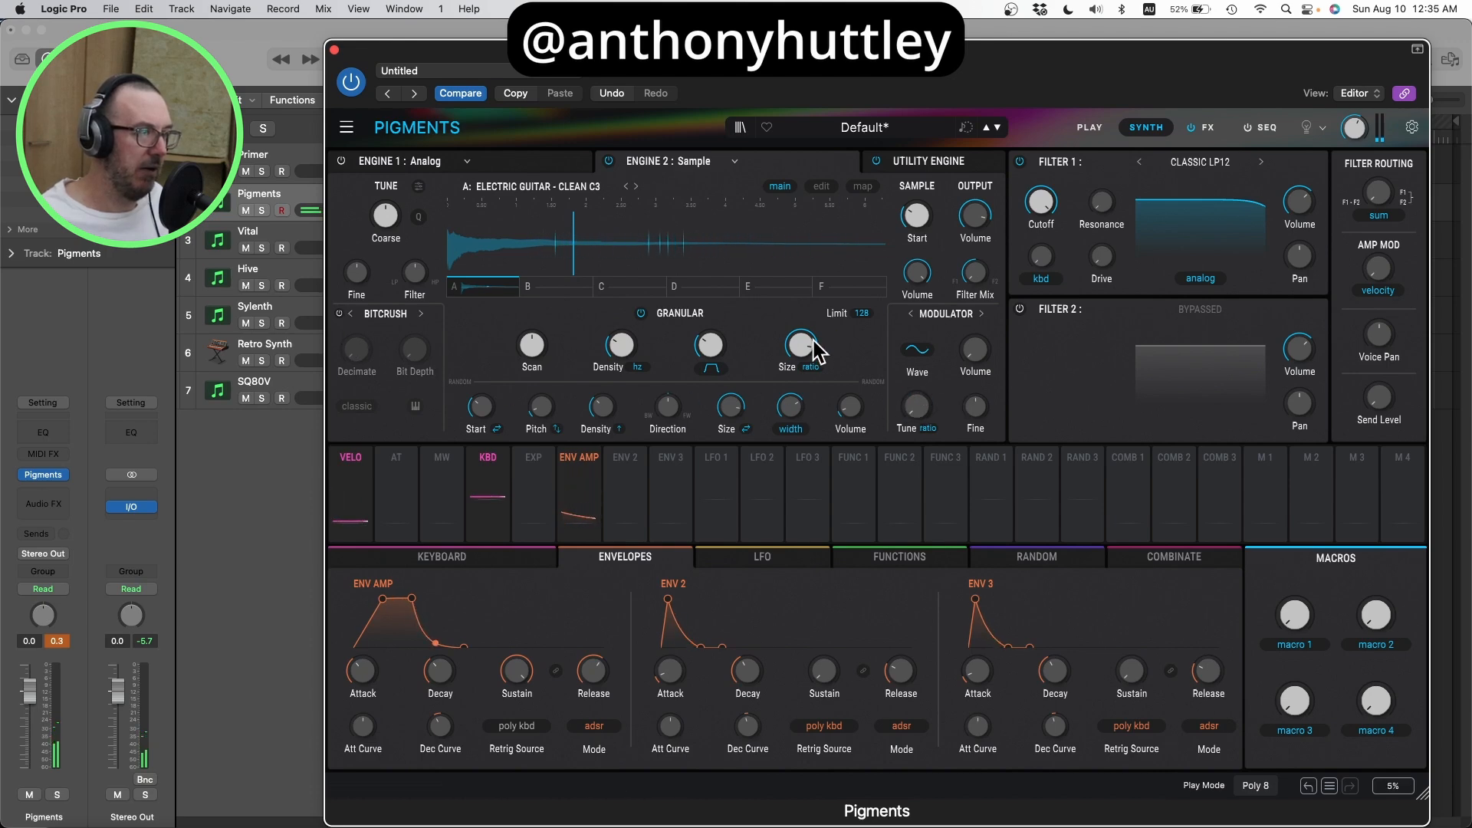
Step: Enable the Bitcrush effect on the sample engine and raise its Decimate amount to about 0.59
mouse_move(798, 357)
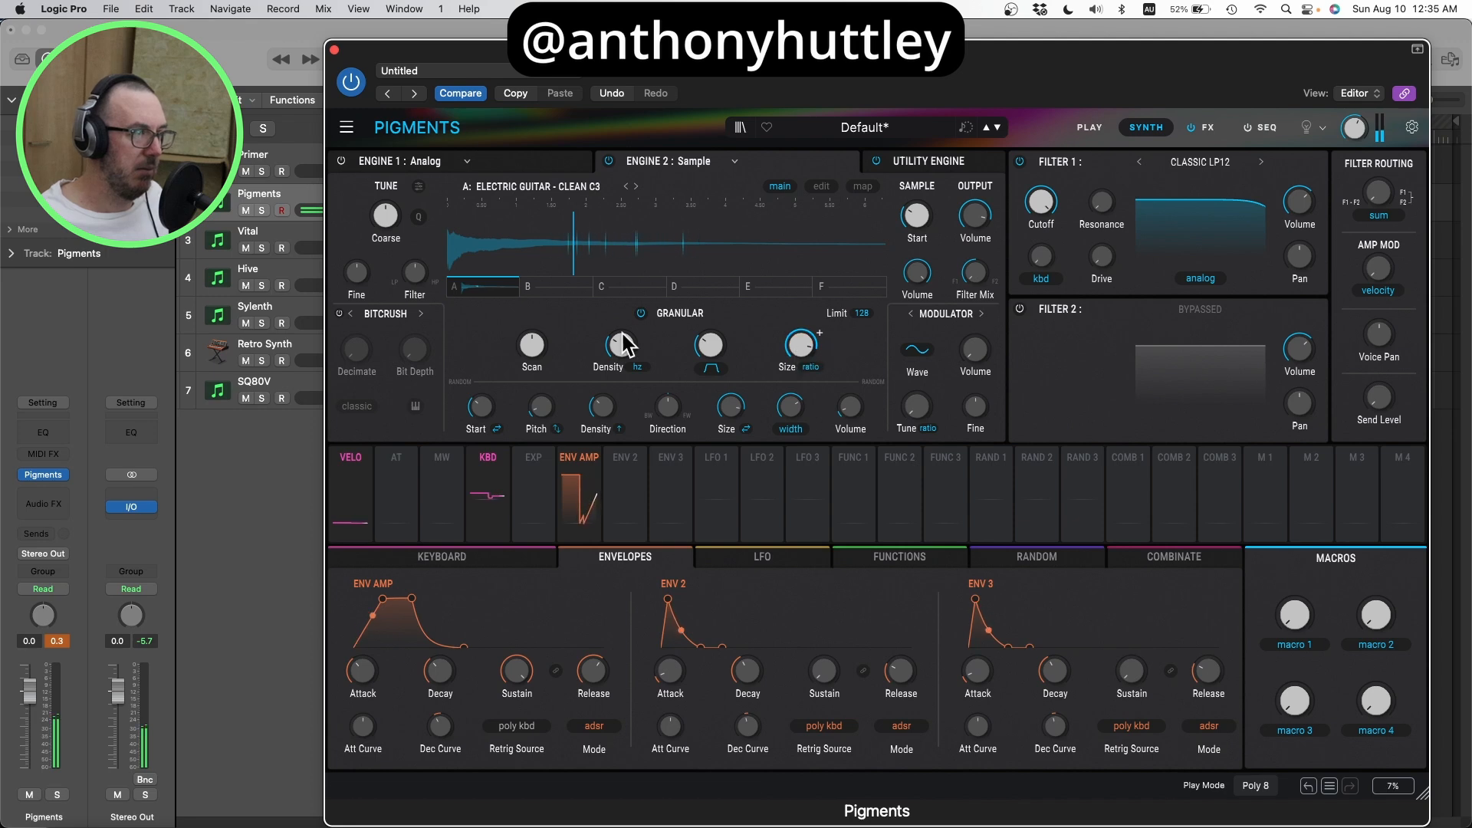
click(338, 313)
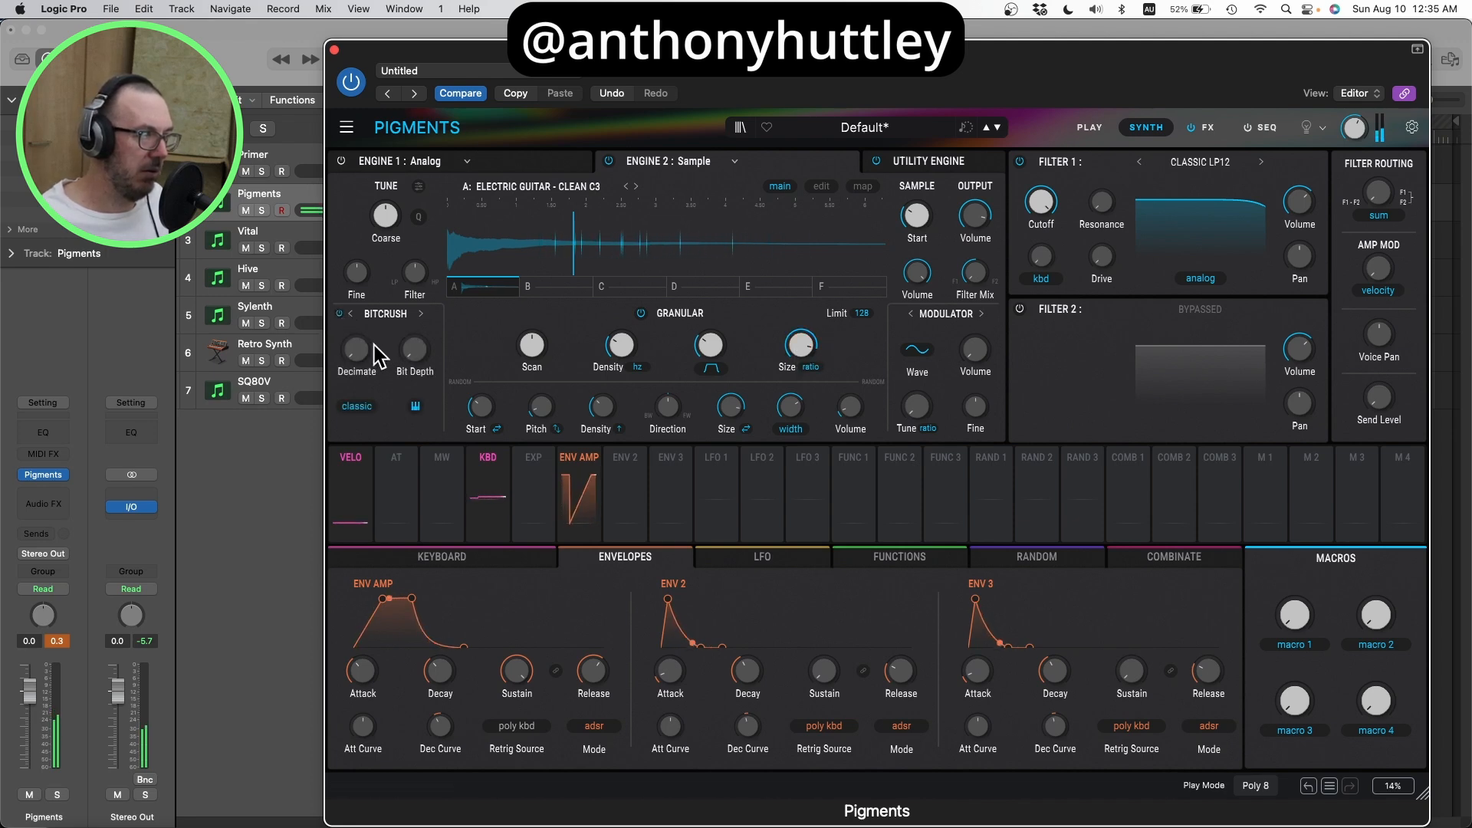
drag(357, 349, 357, 306)
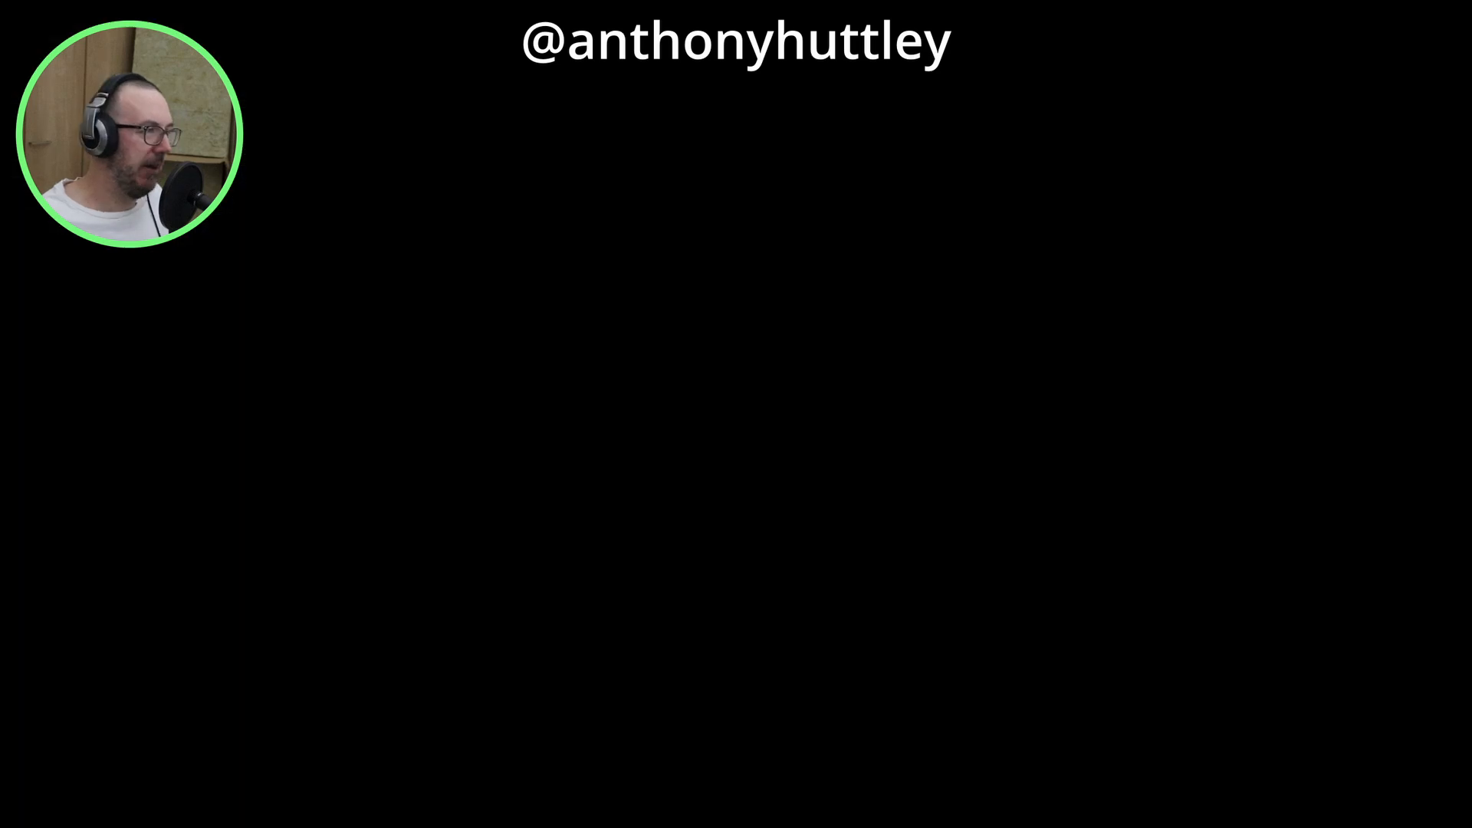
Step: Turn the sample engine's Bitcrush Decimate back down to its minimum, and switch on the Analog engine in Engine 1
drag(354, 349, 356, 377)
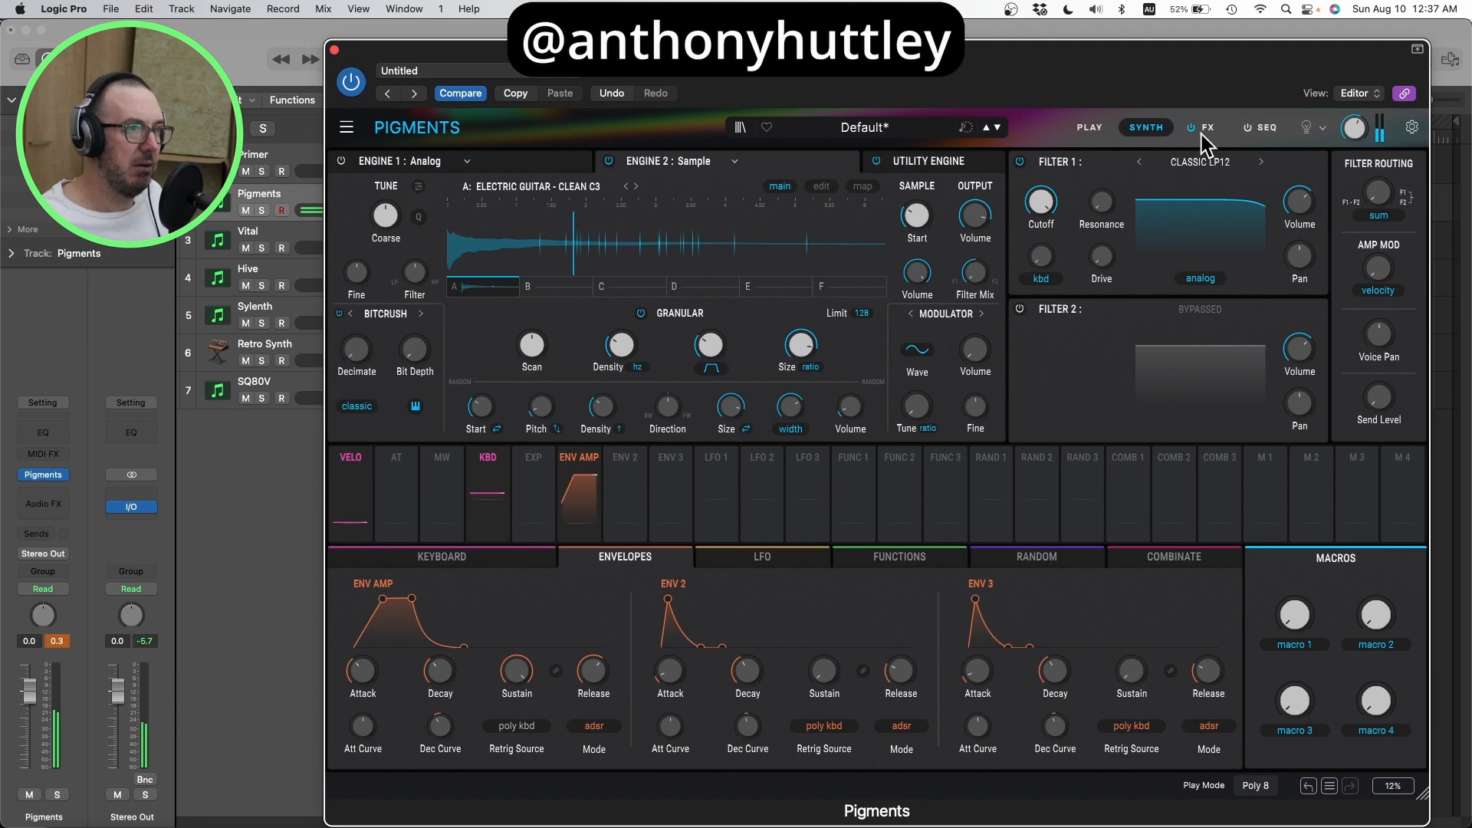
click(508, 163)
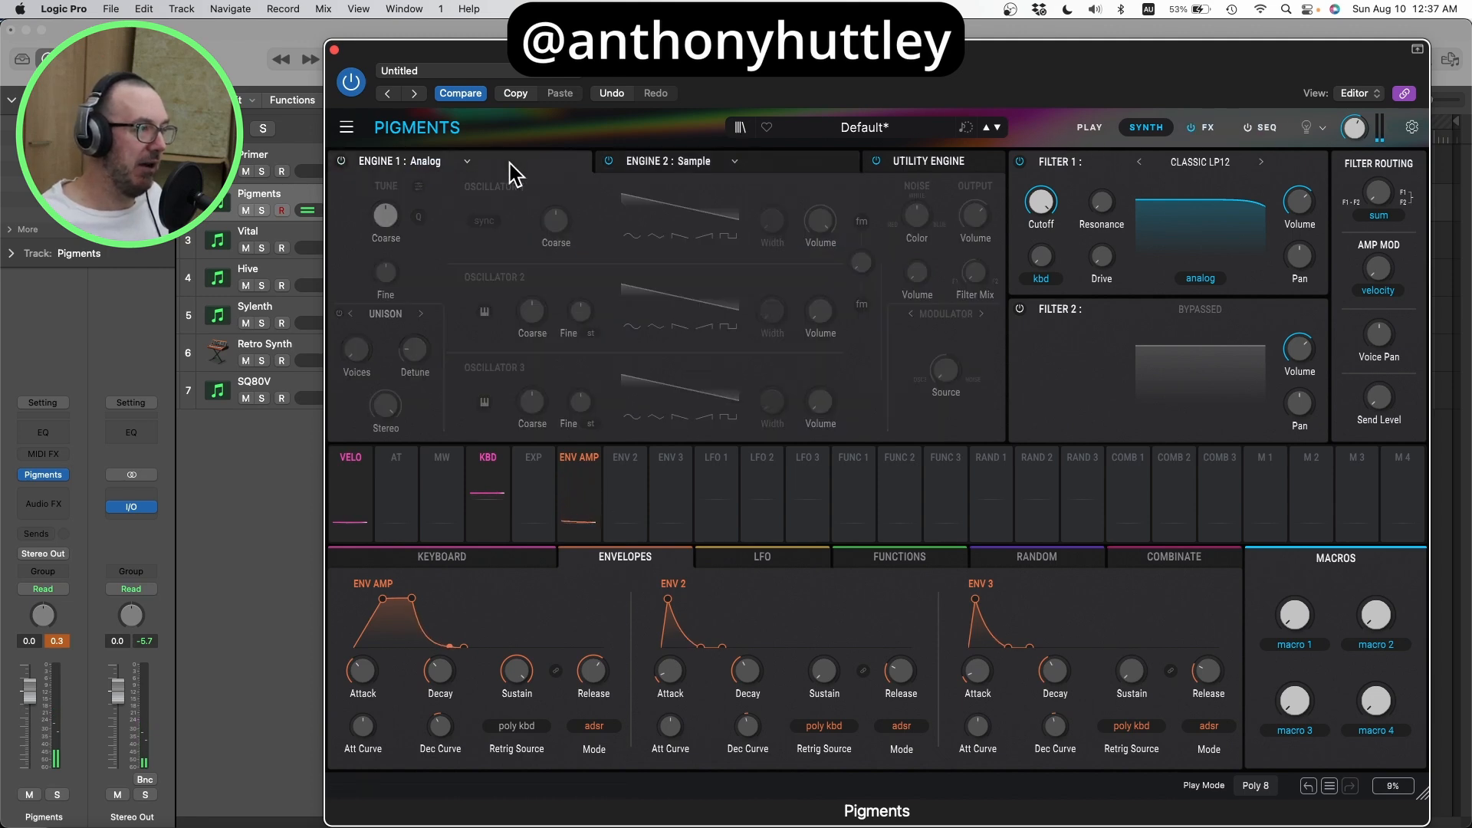
click(342, 162)
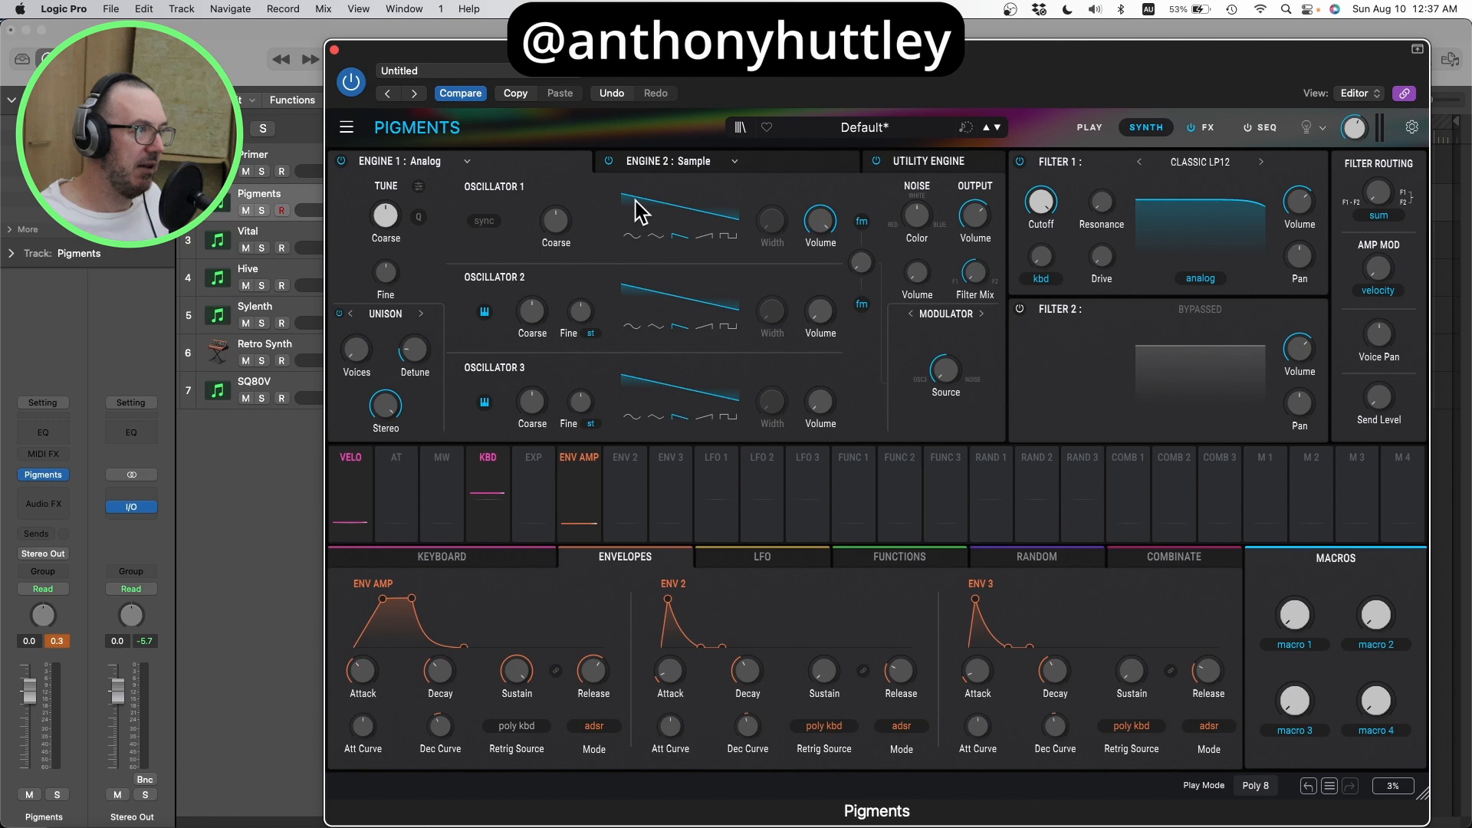
Step: Silence Oscillator 1, and set Oscillator 3 to a triangle wave with a lower coarse pitch
mouse_move(817, 226)
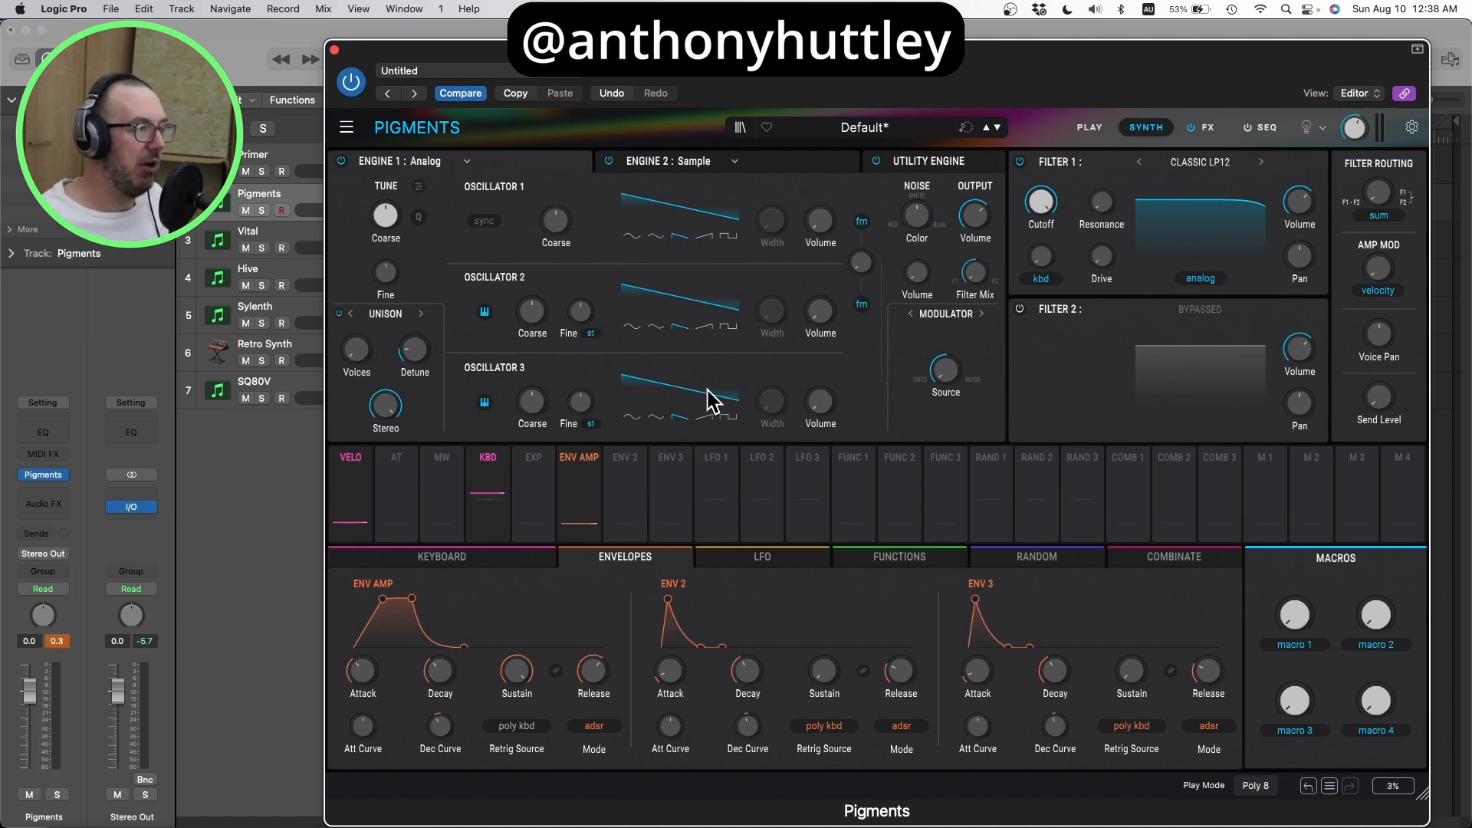
click(655, 418)
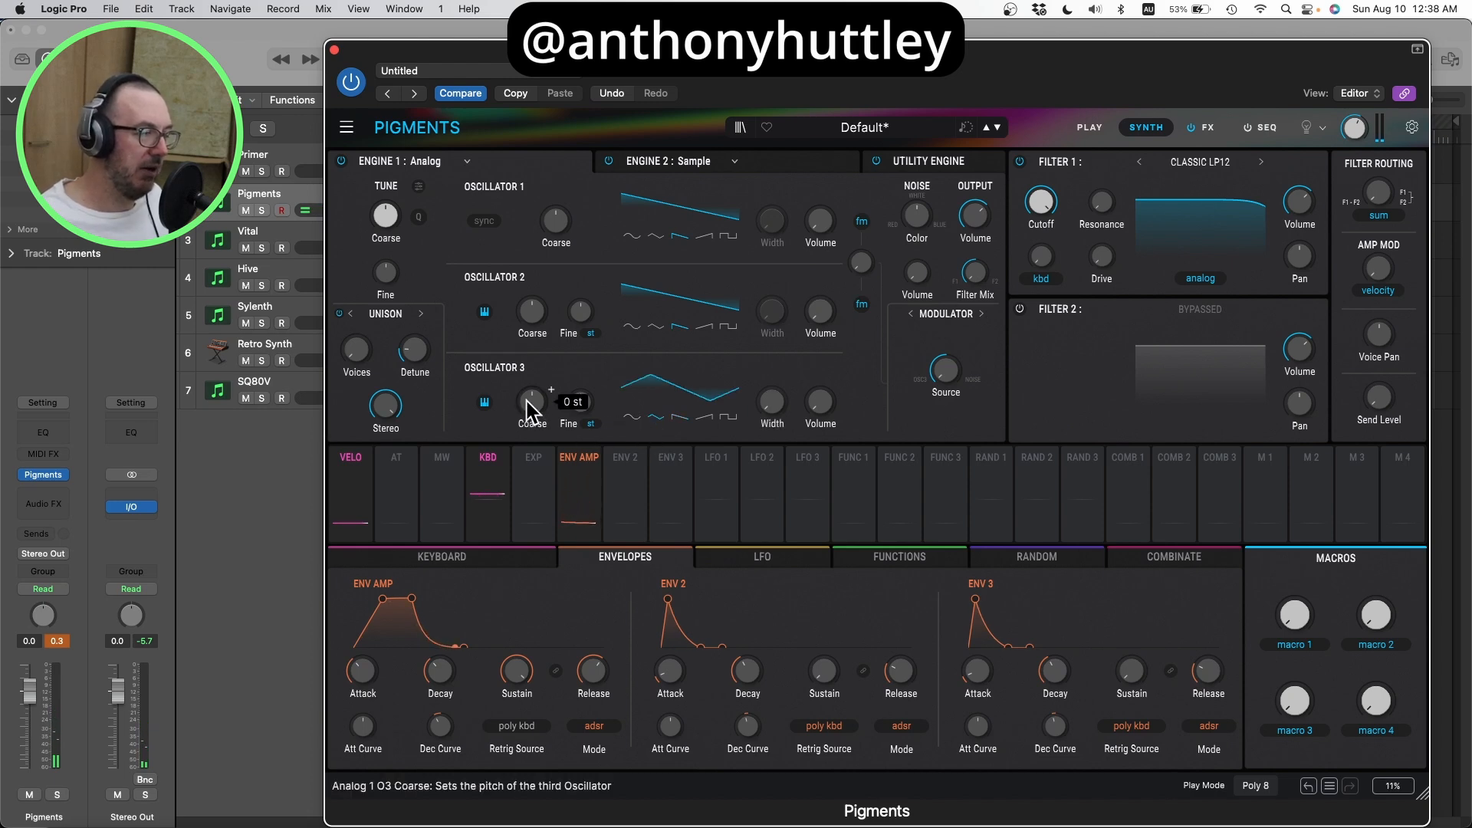
drag(526, 402, 527, 433)
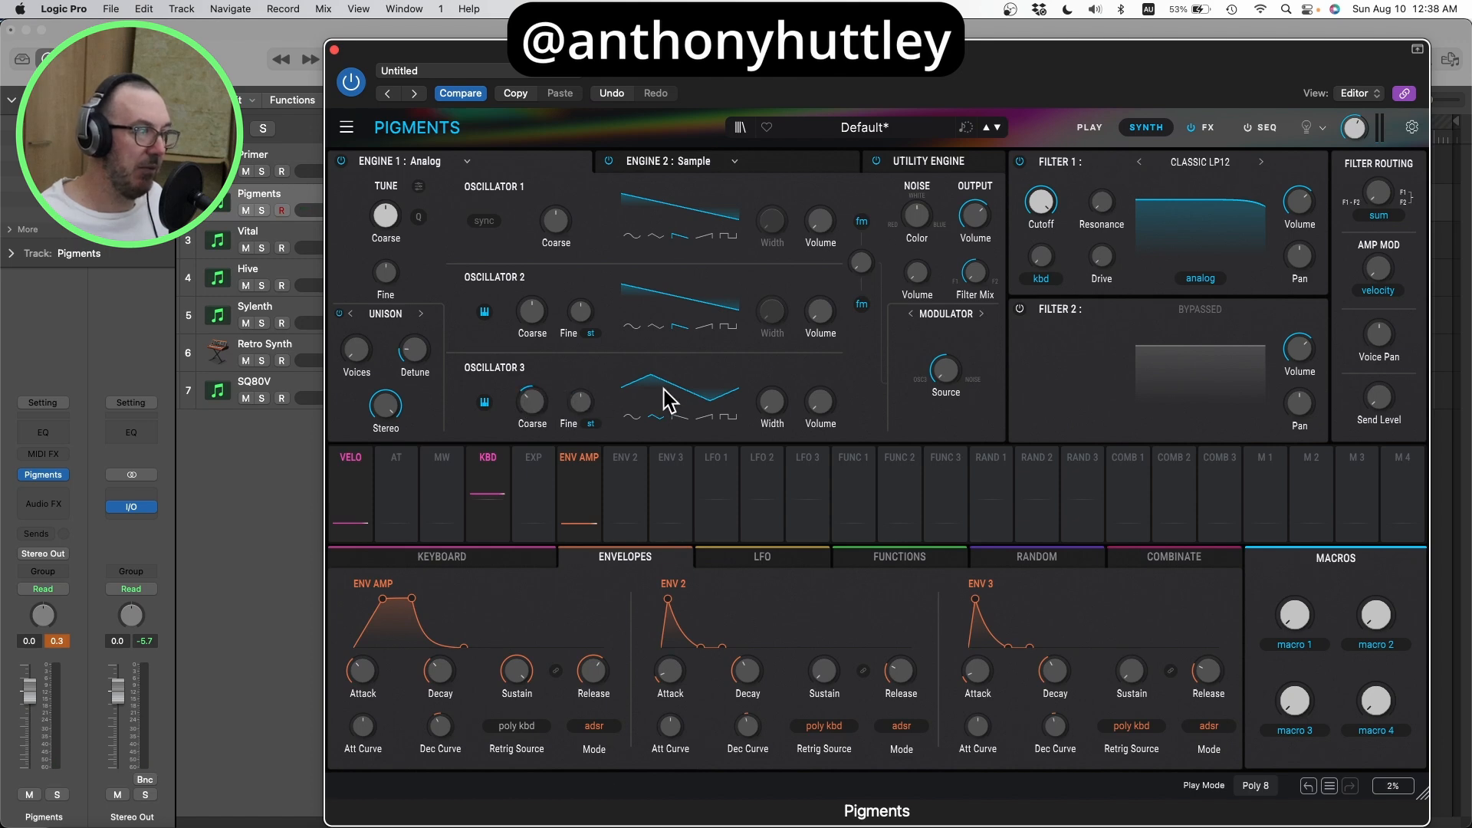
Step: Try Oscillator 3 at full volume and settle its level at about -6 dB
mouse_move(821, 402)
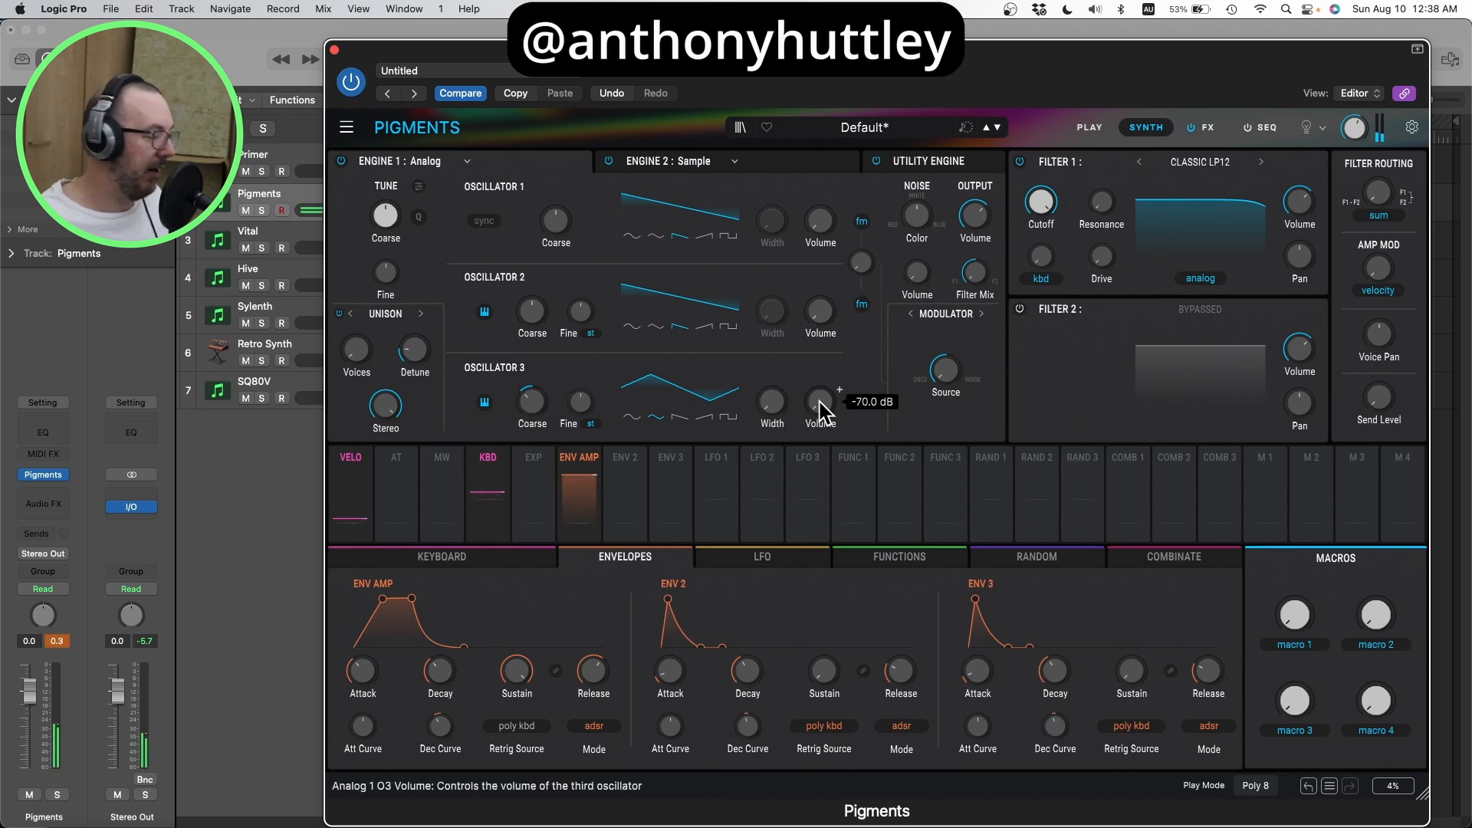
drag(820, 401, 820, 386)
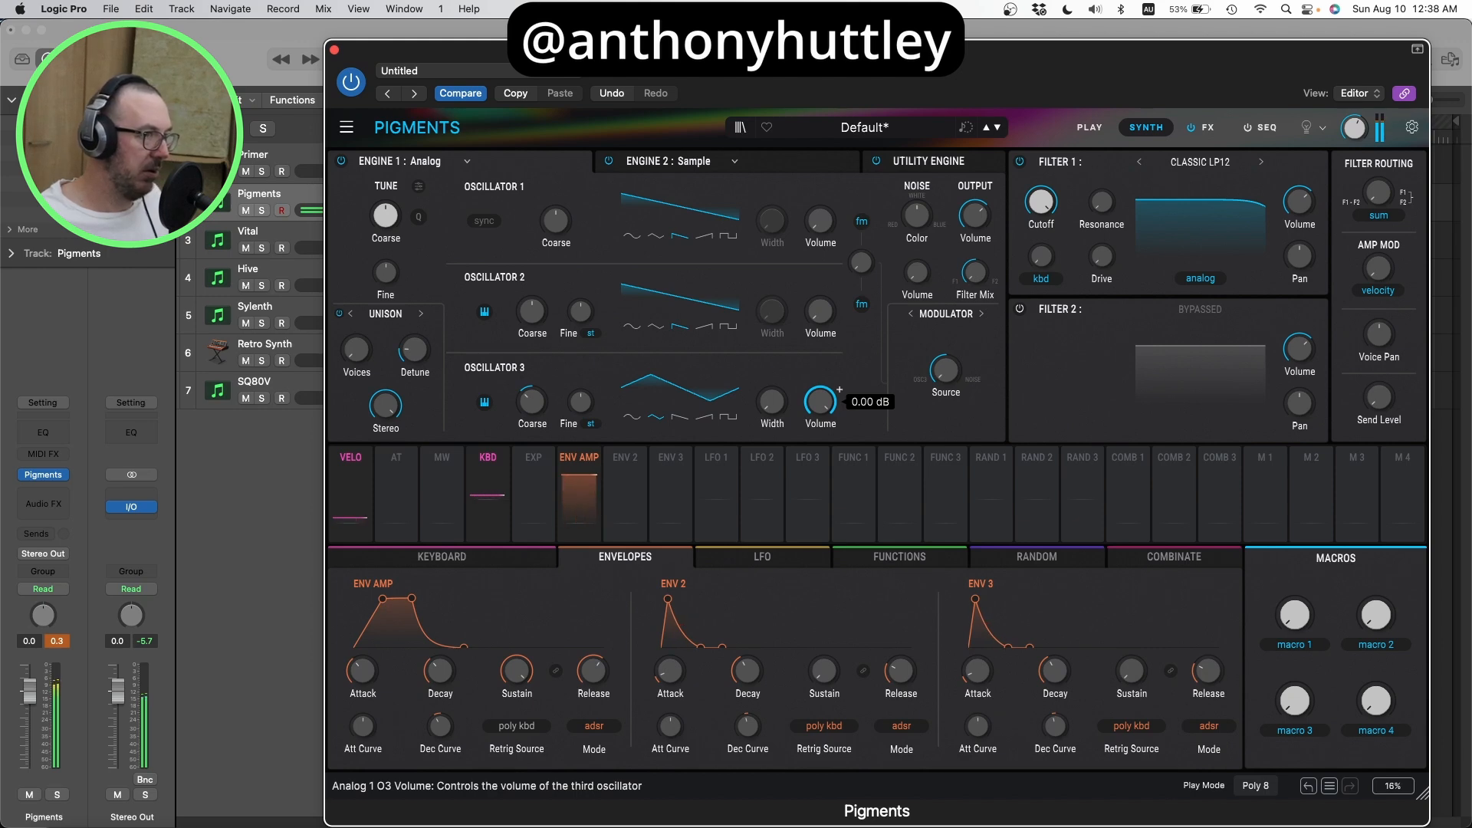
drag(820, 402, 821, 407)
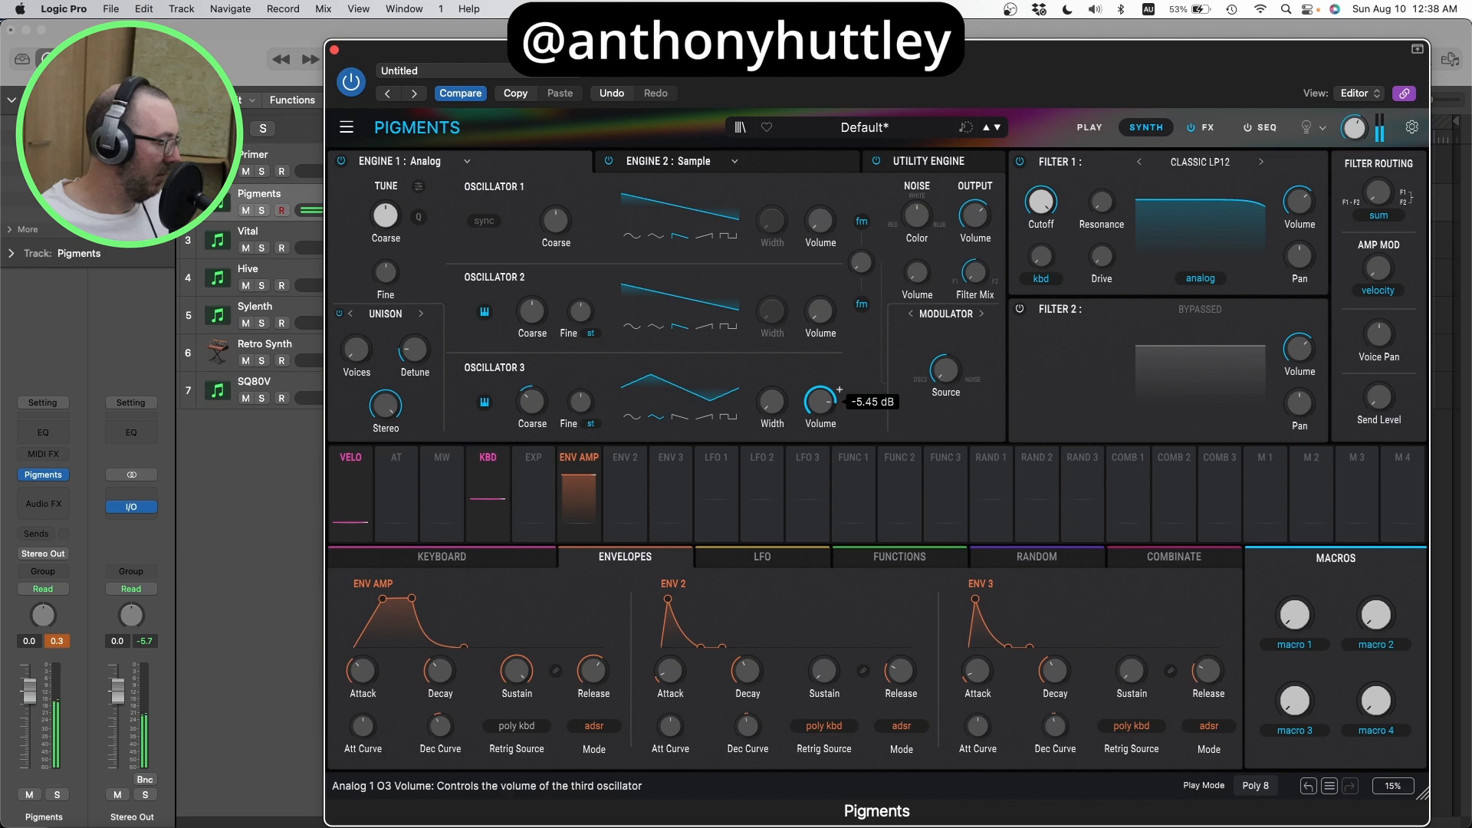
drag(820, 402, 820, 407)
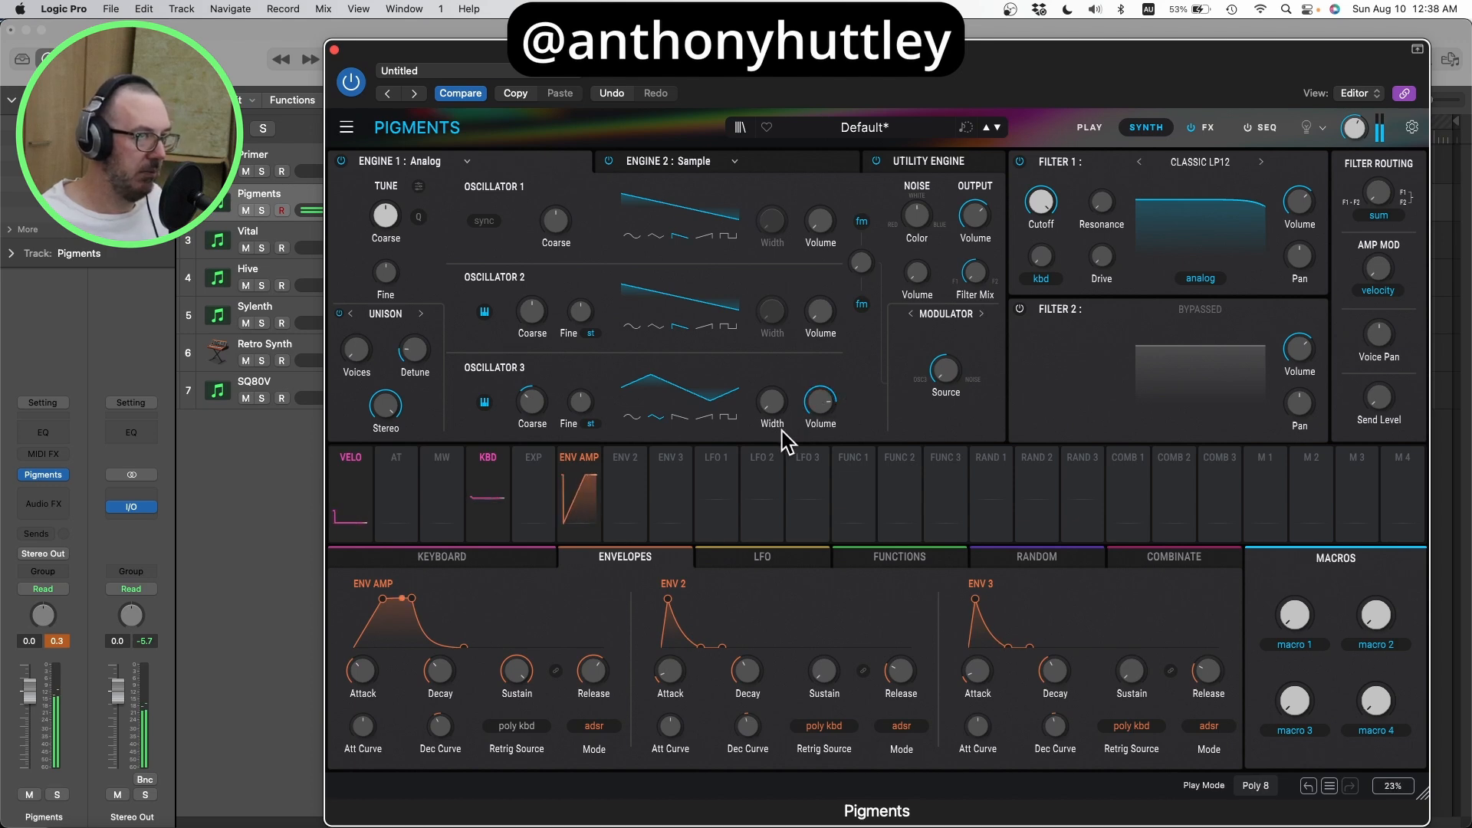
Step: Assign Env 2 to modulate the Filter 1 cutoff, and lower that cutoff to about 401 Hz
click(788, 168)
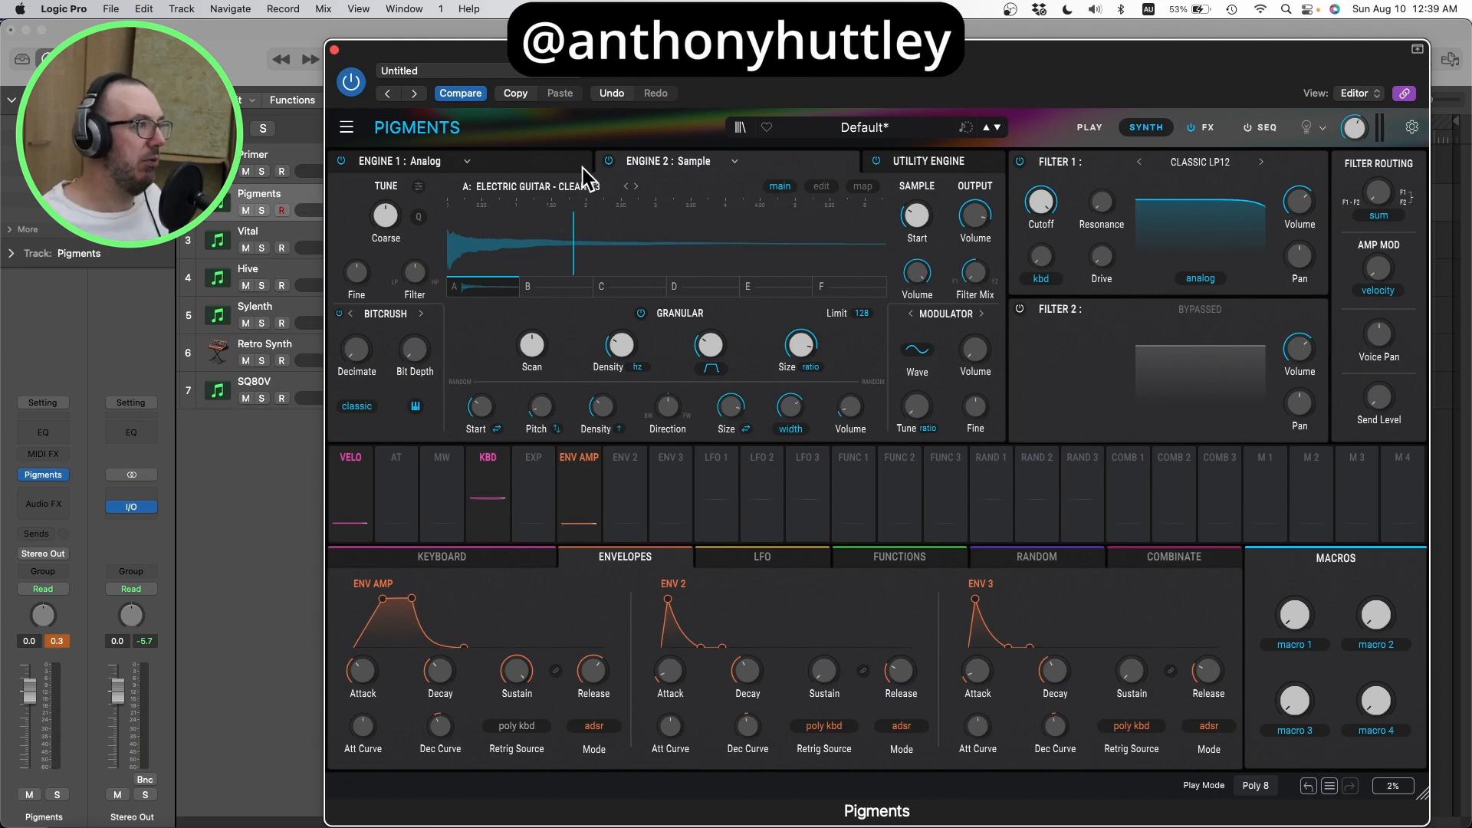
click(559, 167)
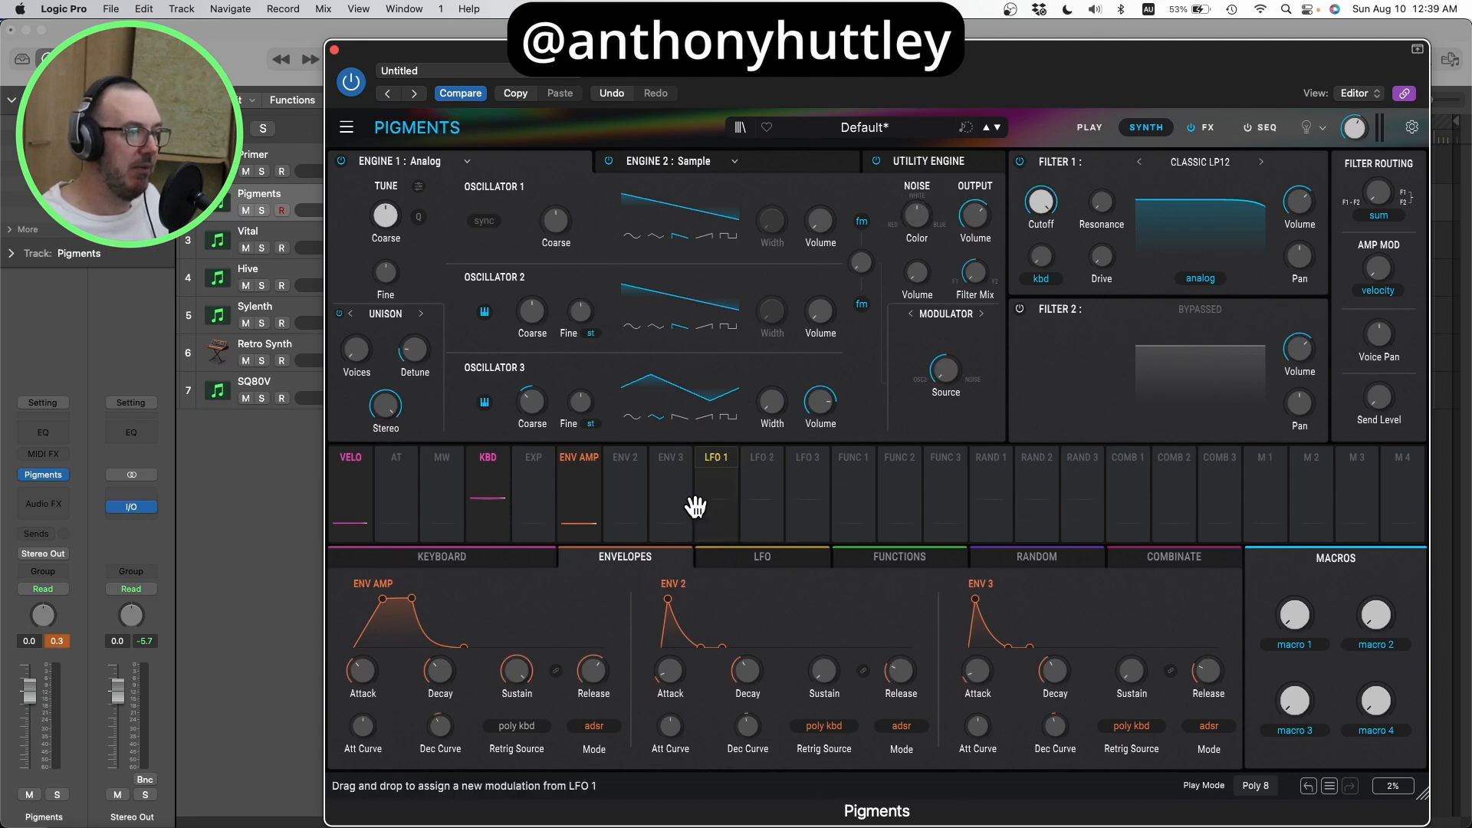
click(628, 464)
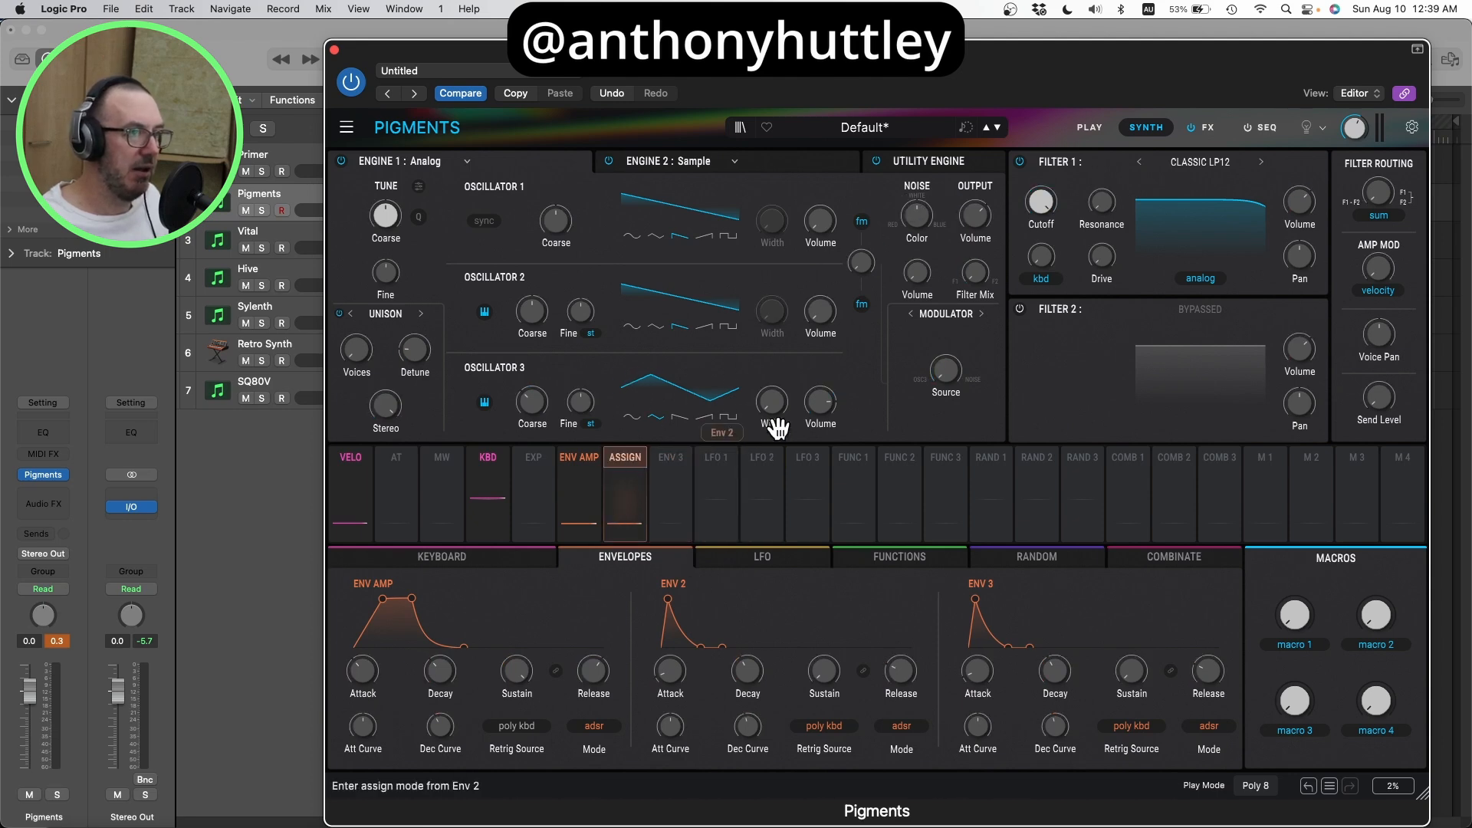
click(1039, 203)
drag(1038, 211, 1042, 280)
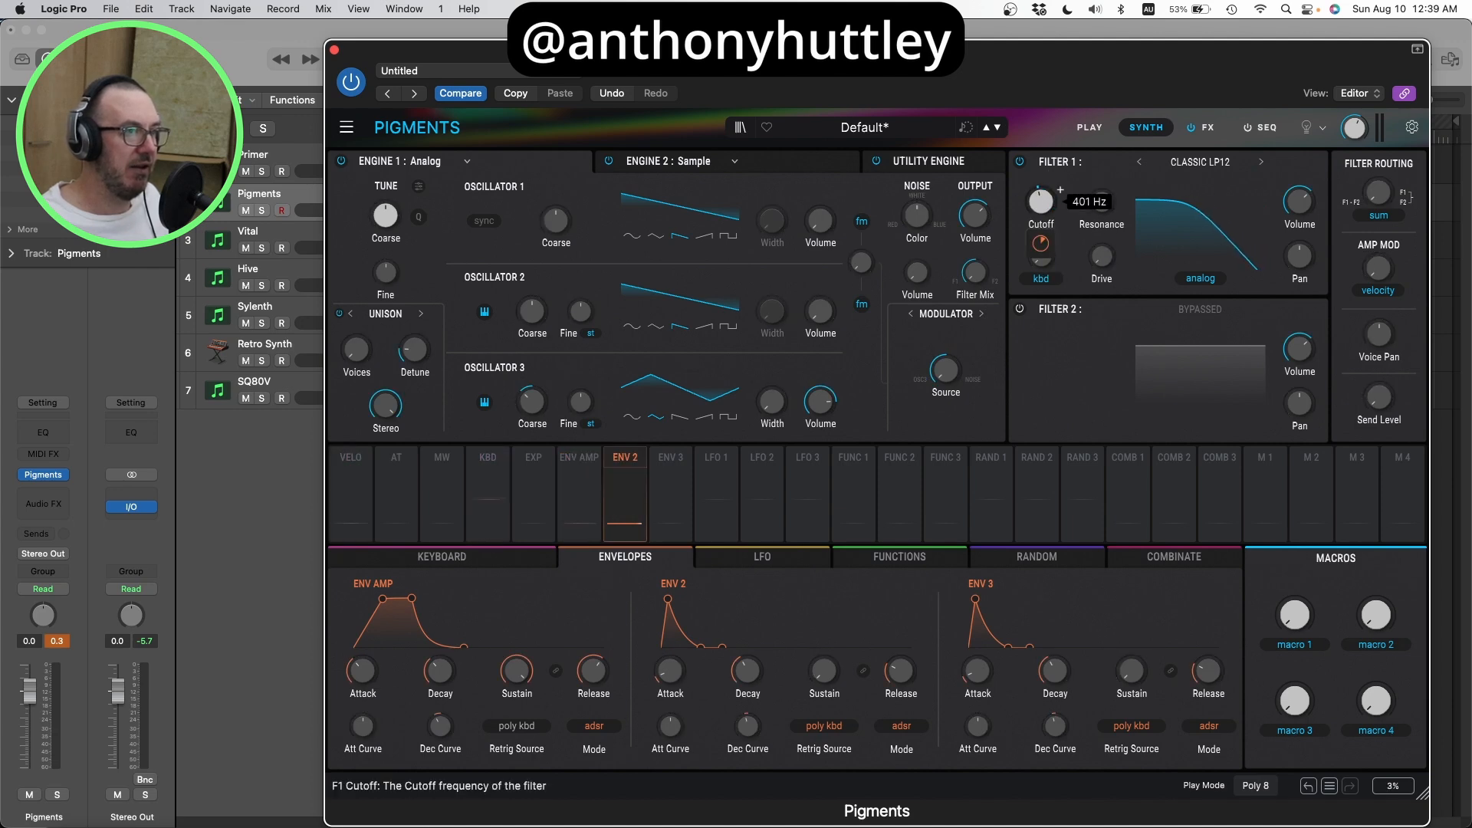
Step: Switch Filter 1 to Classic LP24, and shape Env 2 with a slower attack, higher sustain and longer release
click(1261, 162)
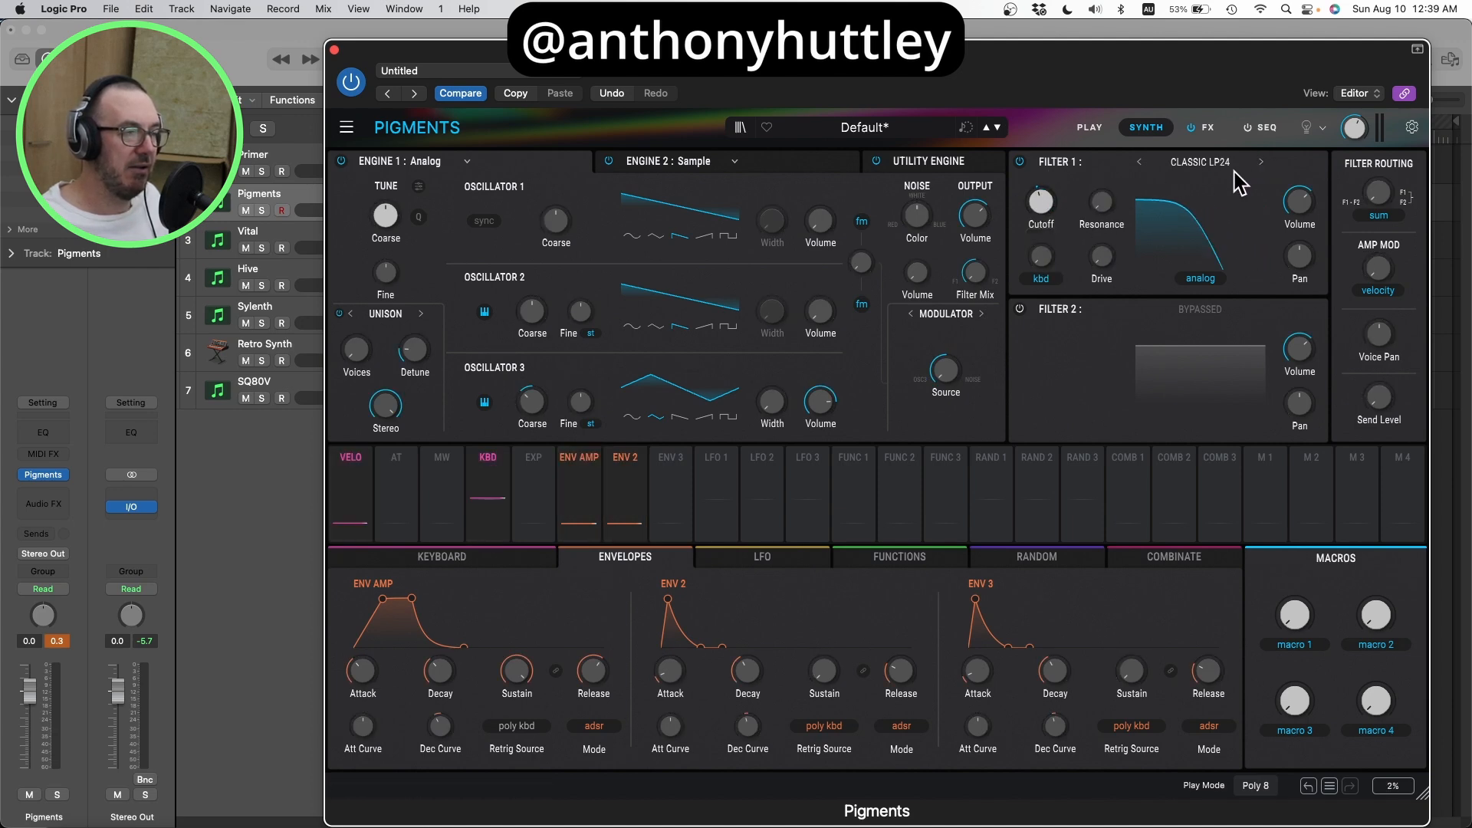
drag(670, 670, 670, 640)
drag(825, 668, 889, 678)
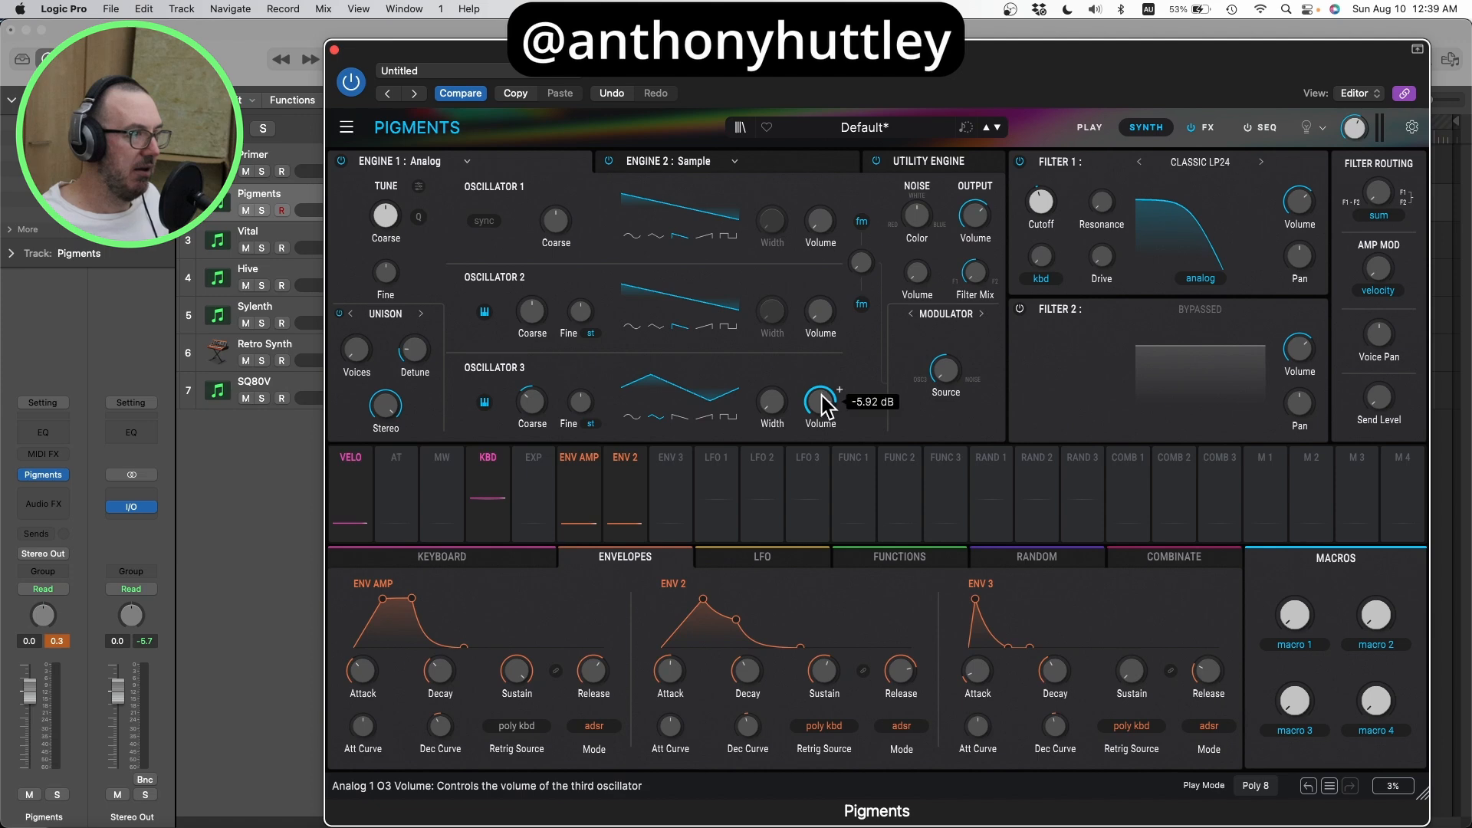
drag(822, 395, 821, 390)
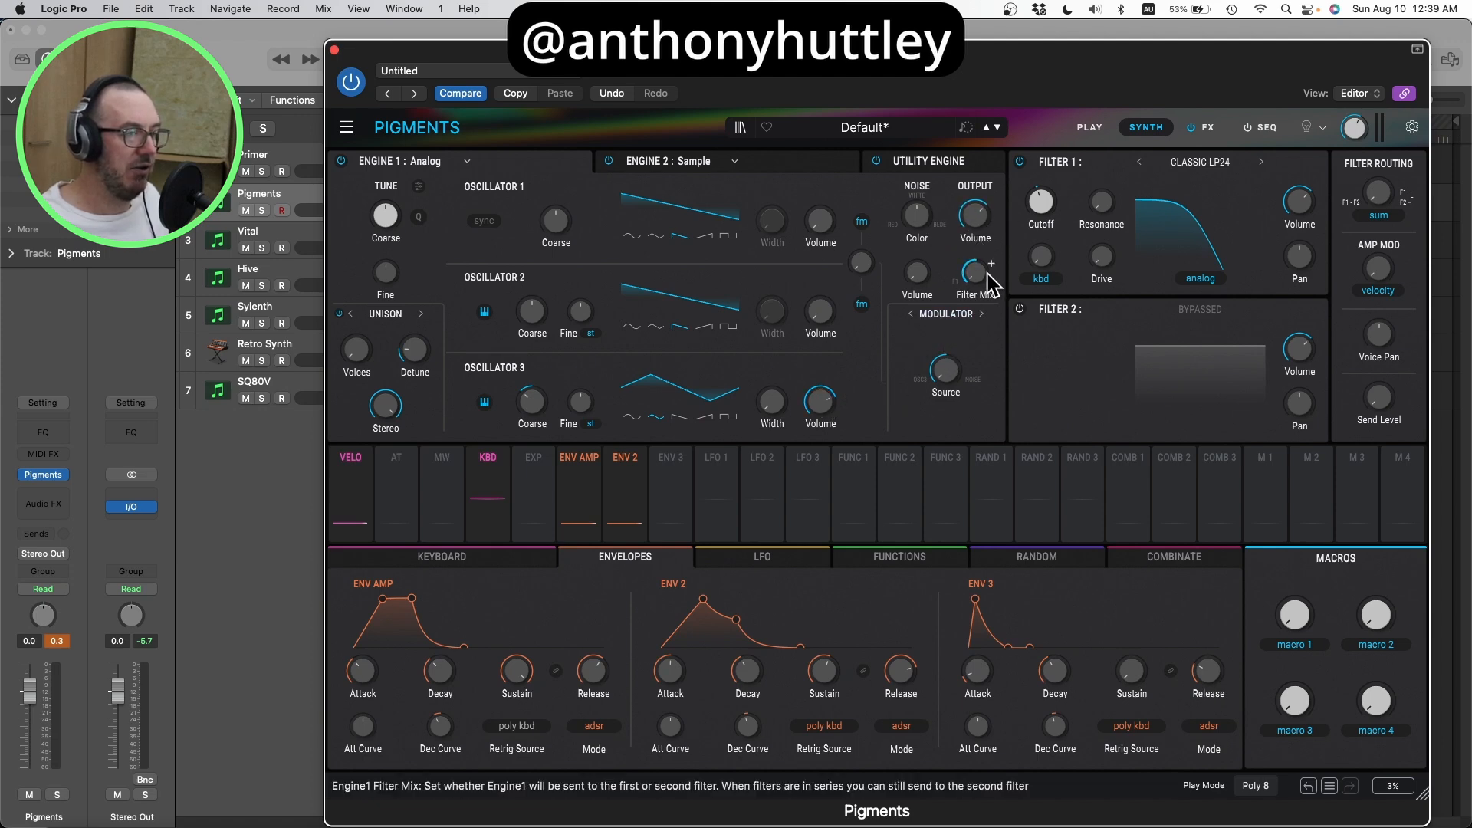
Step: Audition the Sample engine with the Analog engine bypassed, and try Filter 2 on and off
mouse_move(982, 275)
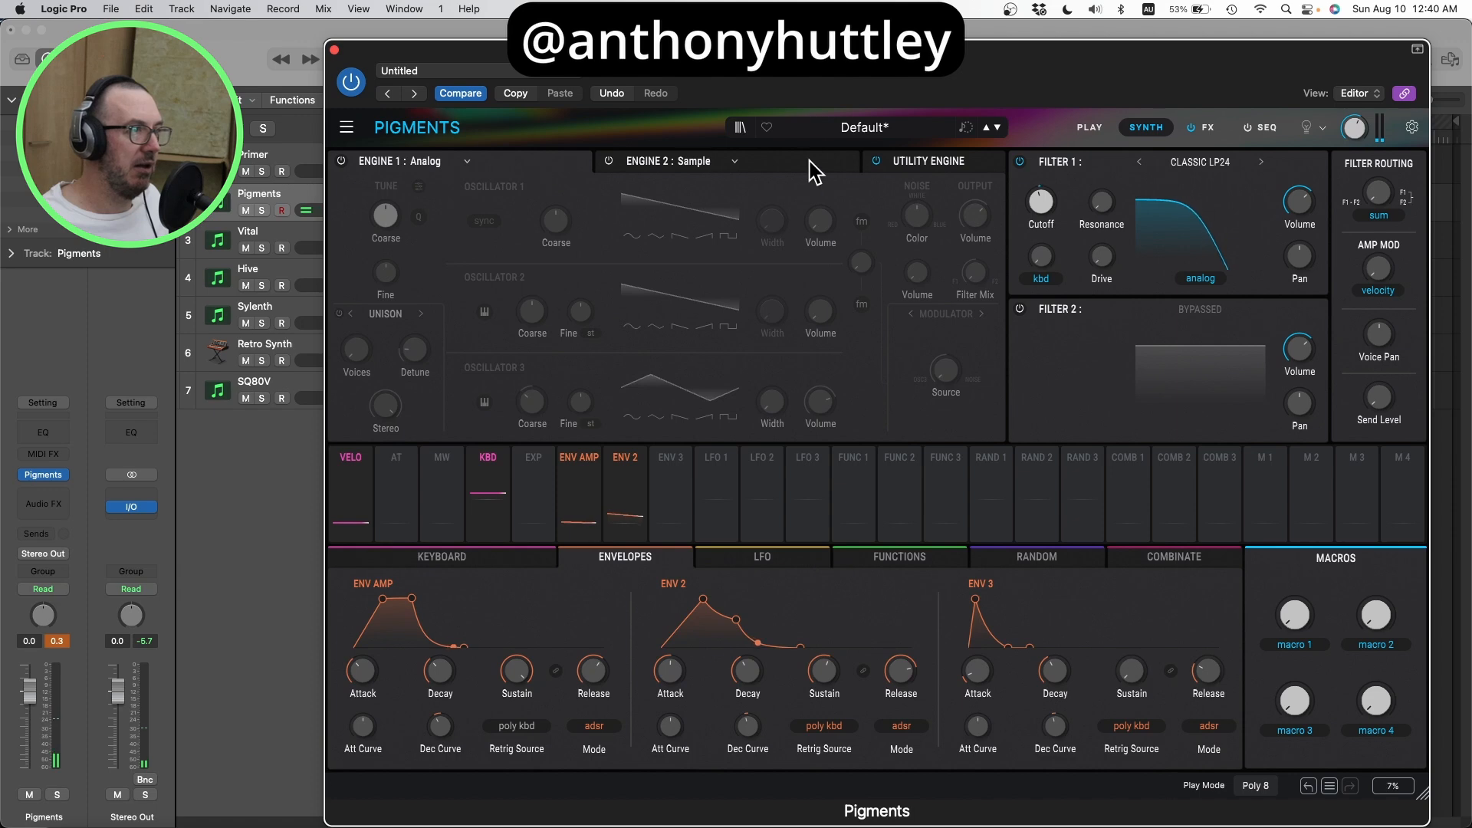
click(690, 162)
click(610, 162)
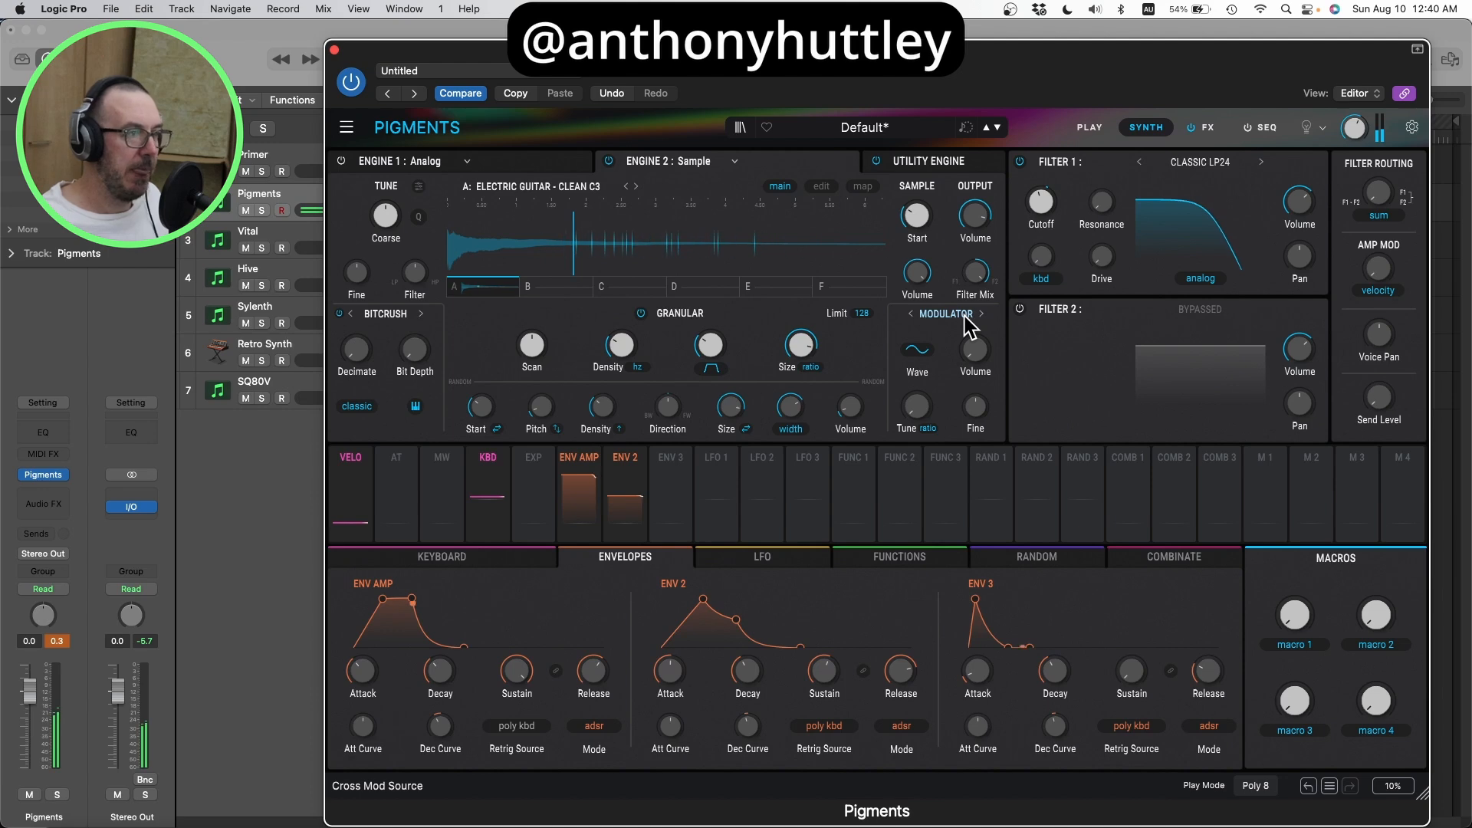
click(1021, 309)
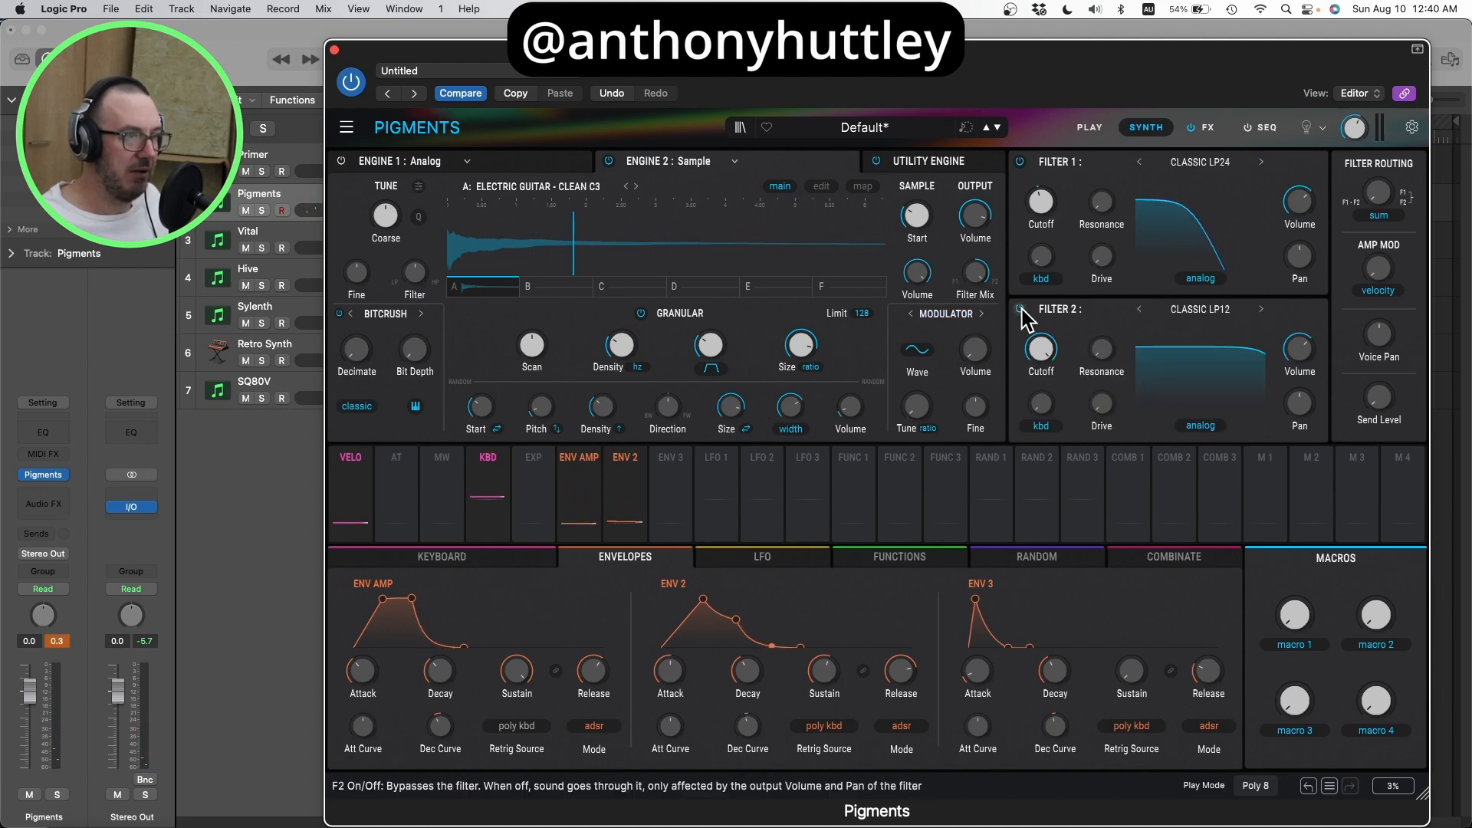
click(1021, 309)
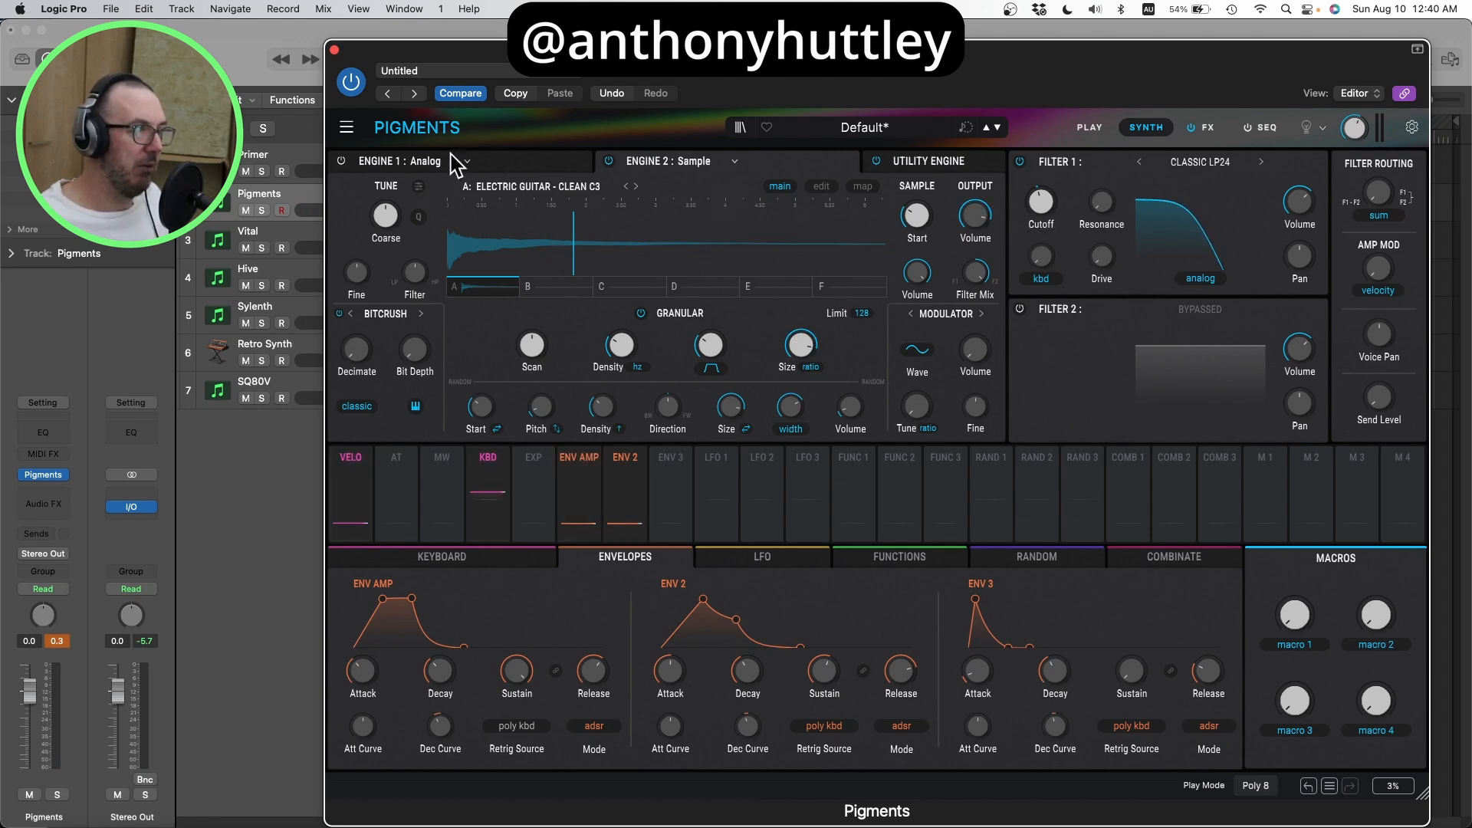
Step: Slightly increase Env 2's modulation of the Filter 1 cutoff, and change the Analog engine's Oscillator 3 to a square wave
click(514, 167)
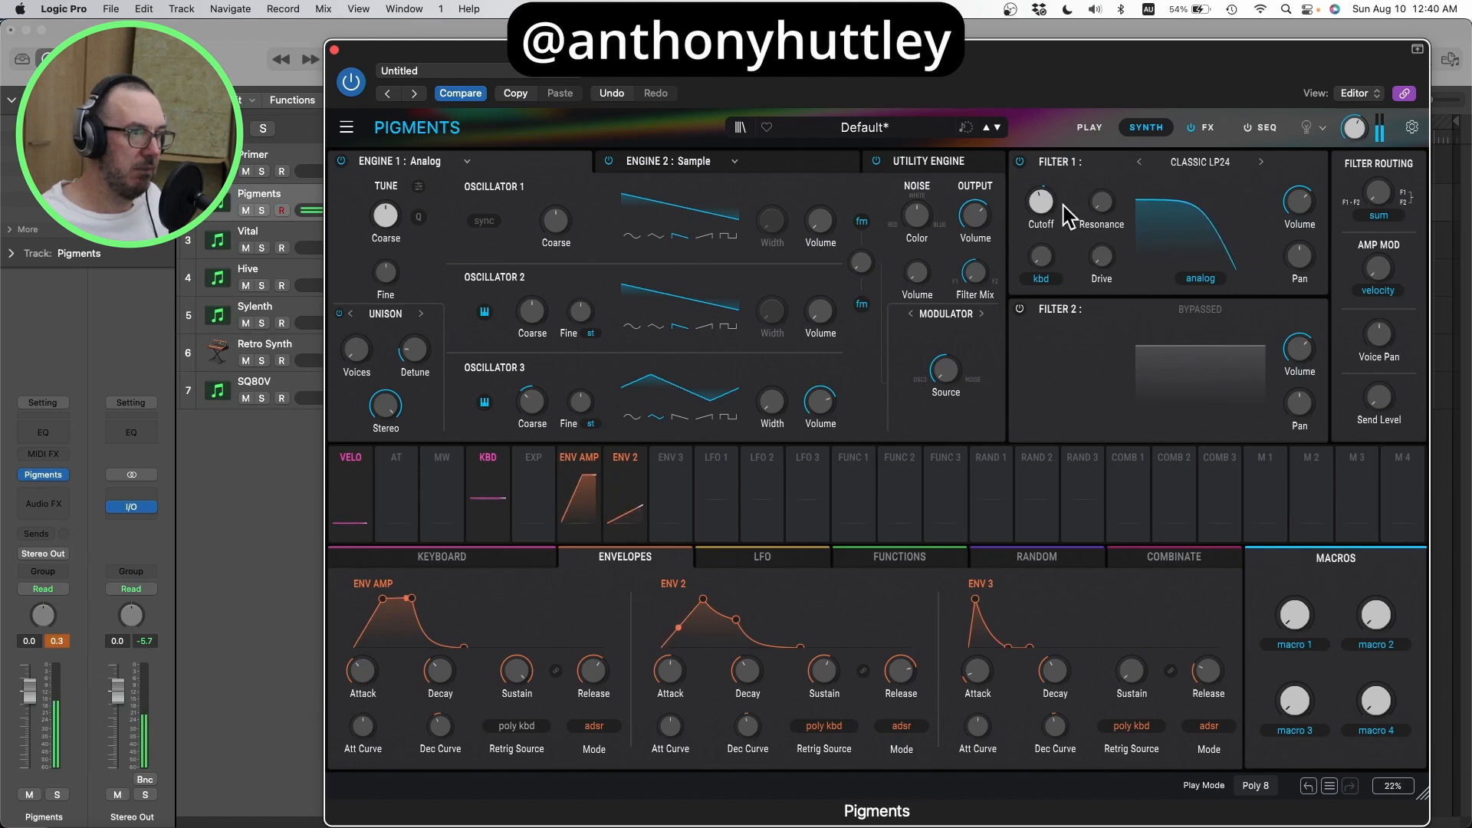
mouse_move(1040, 243)
mouse_down()
mouse_move(1040, 214)
mouse_move(1041, 232)
mouse_up()
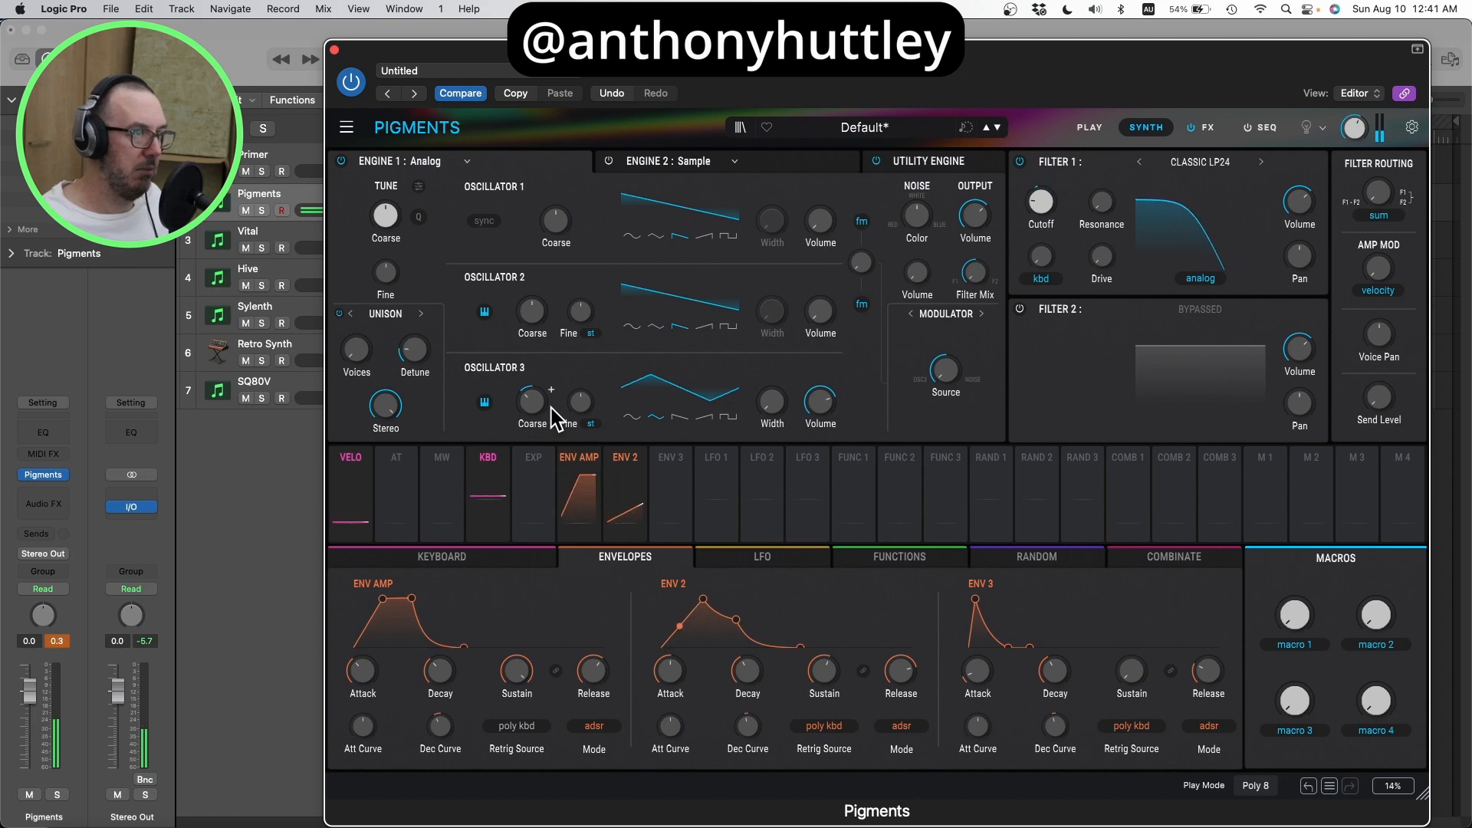
click(677, 419)
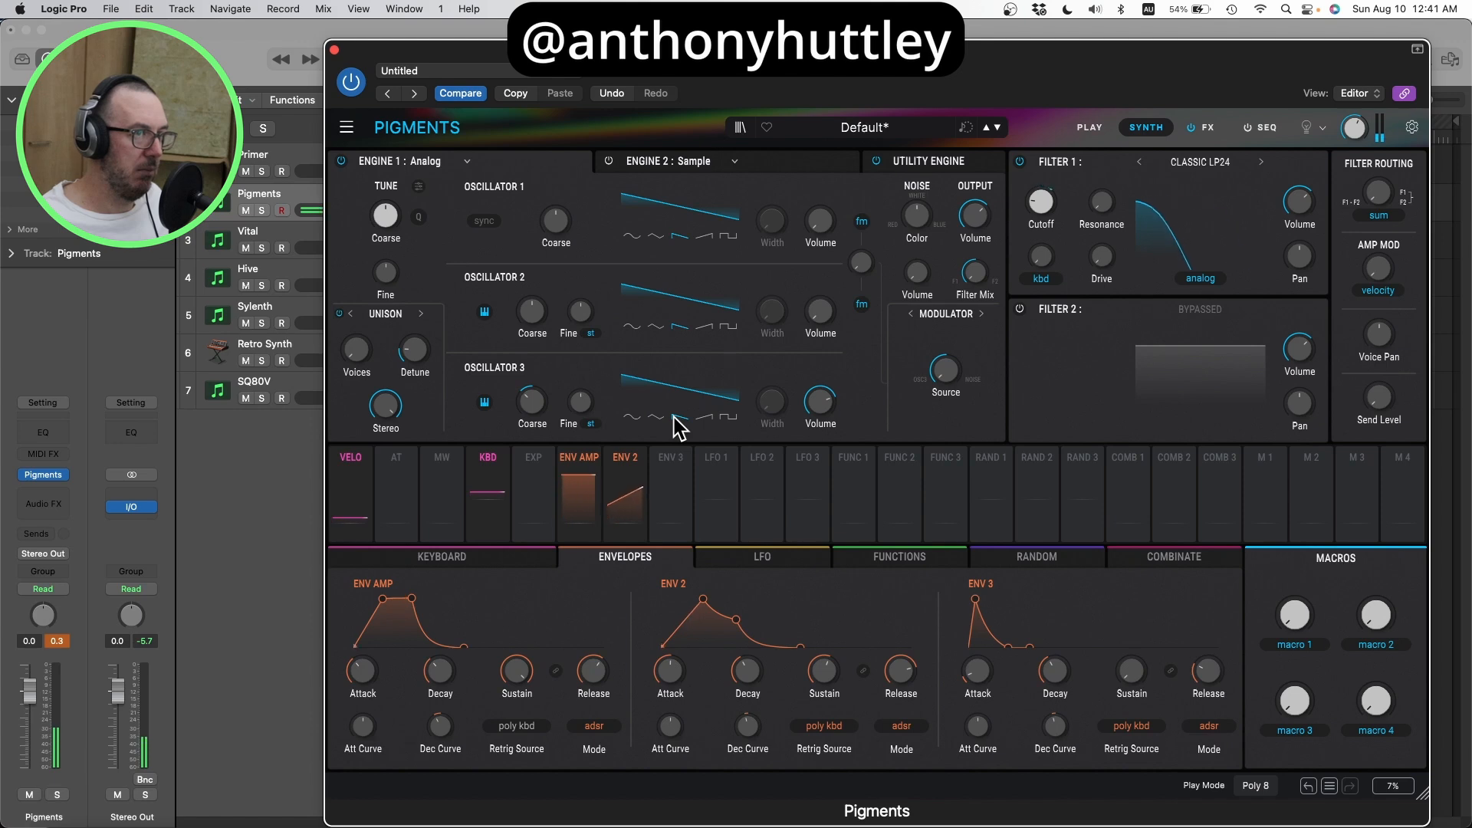
click(727, 418)
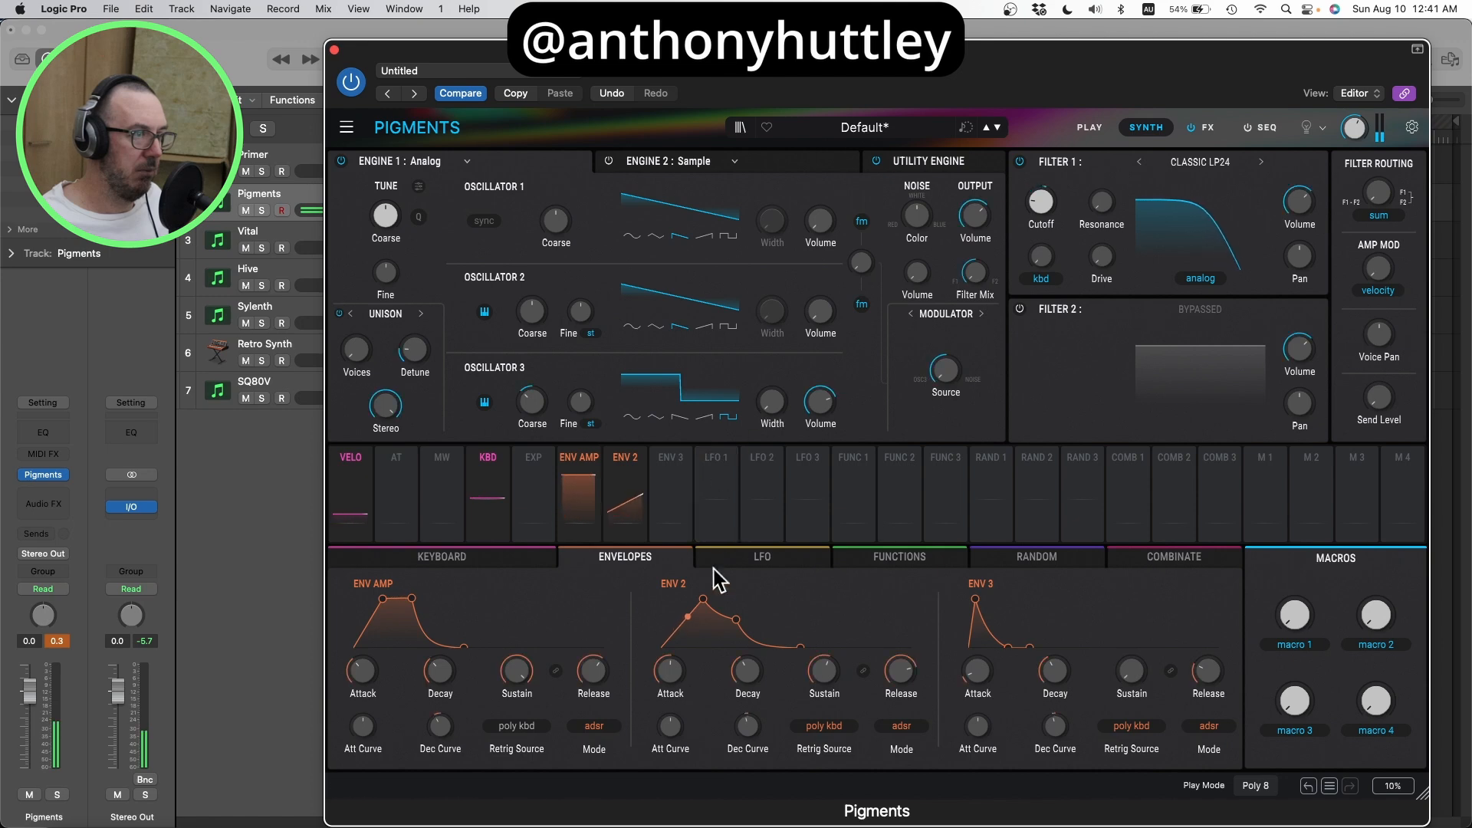
Step: Shorten Env 2's attack and lengthen its decay
drag(658, 674, 659, 683)
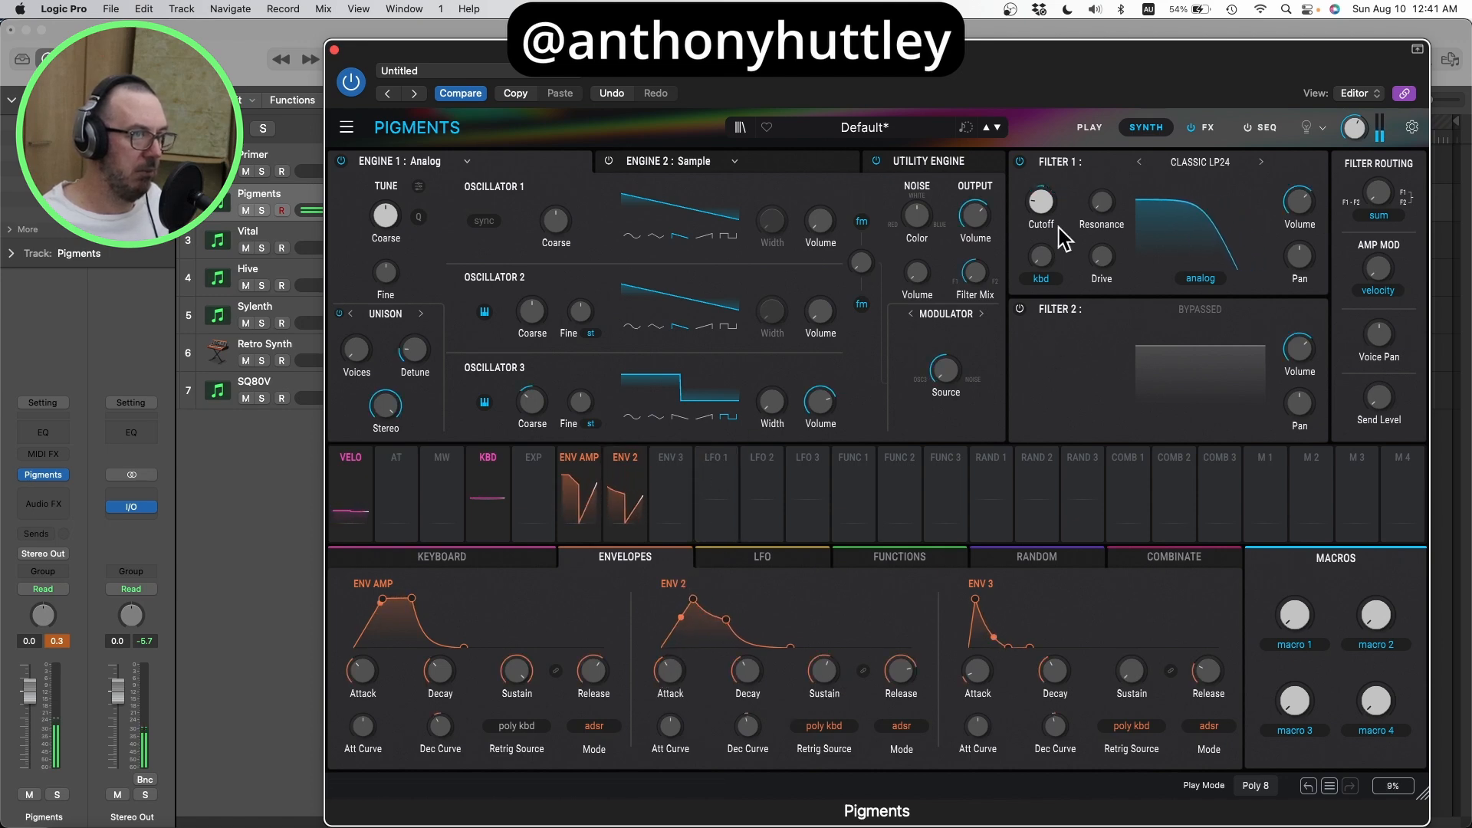
mouse_move(1040, 243)
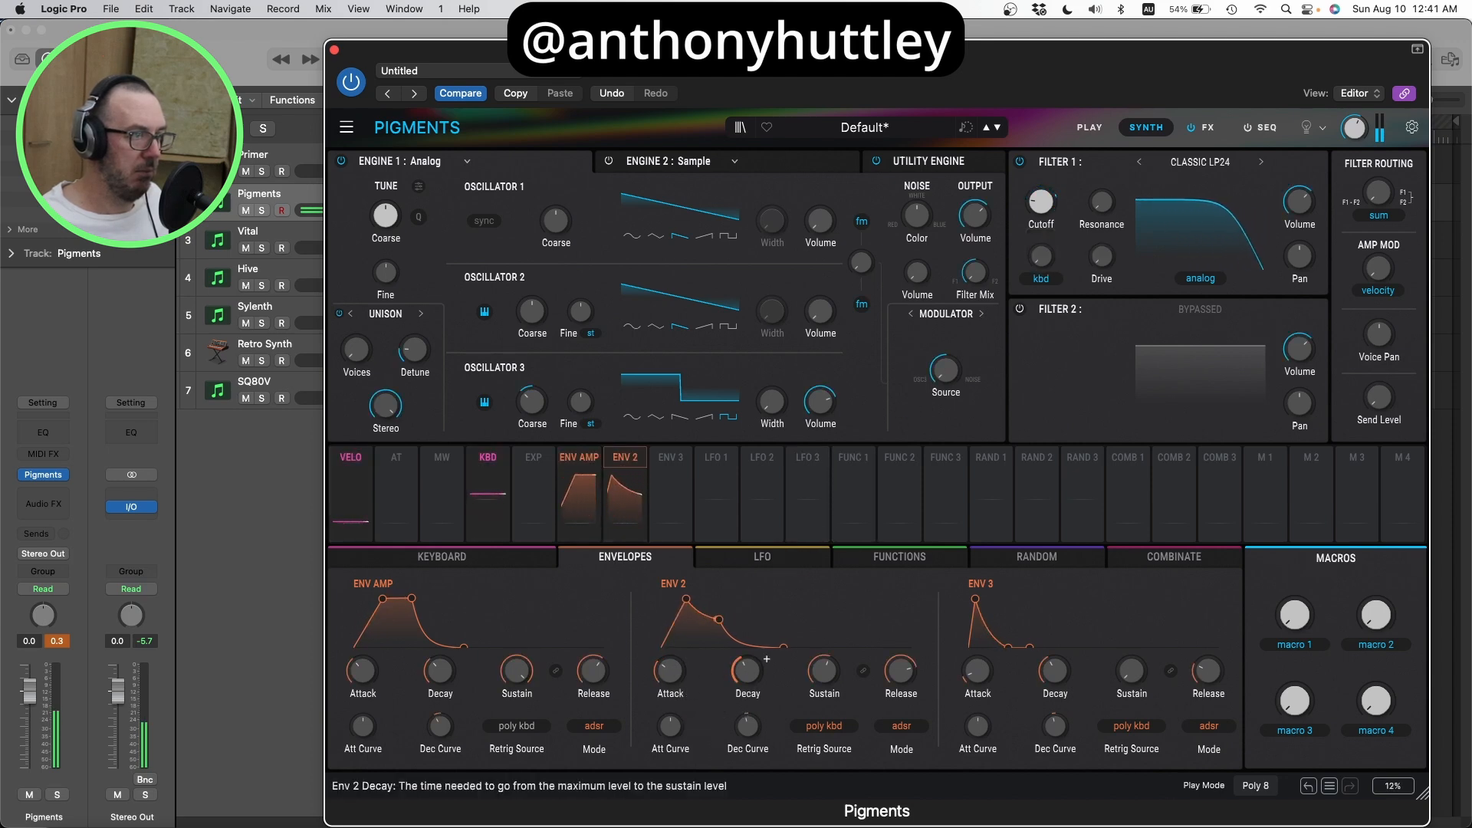
scroll(767, 658, up, 5)
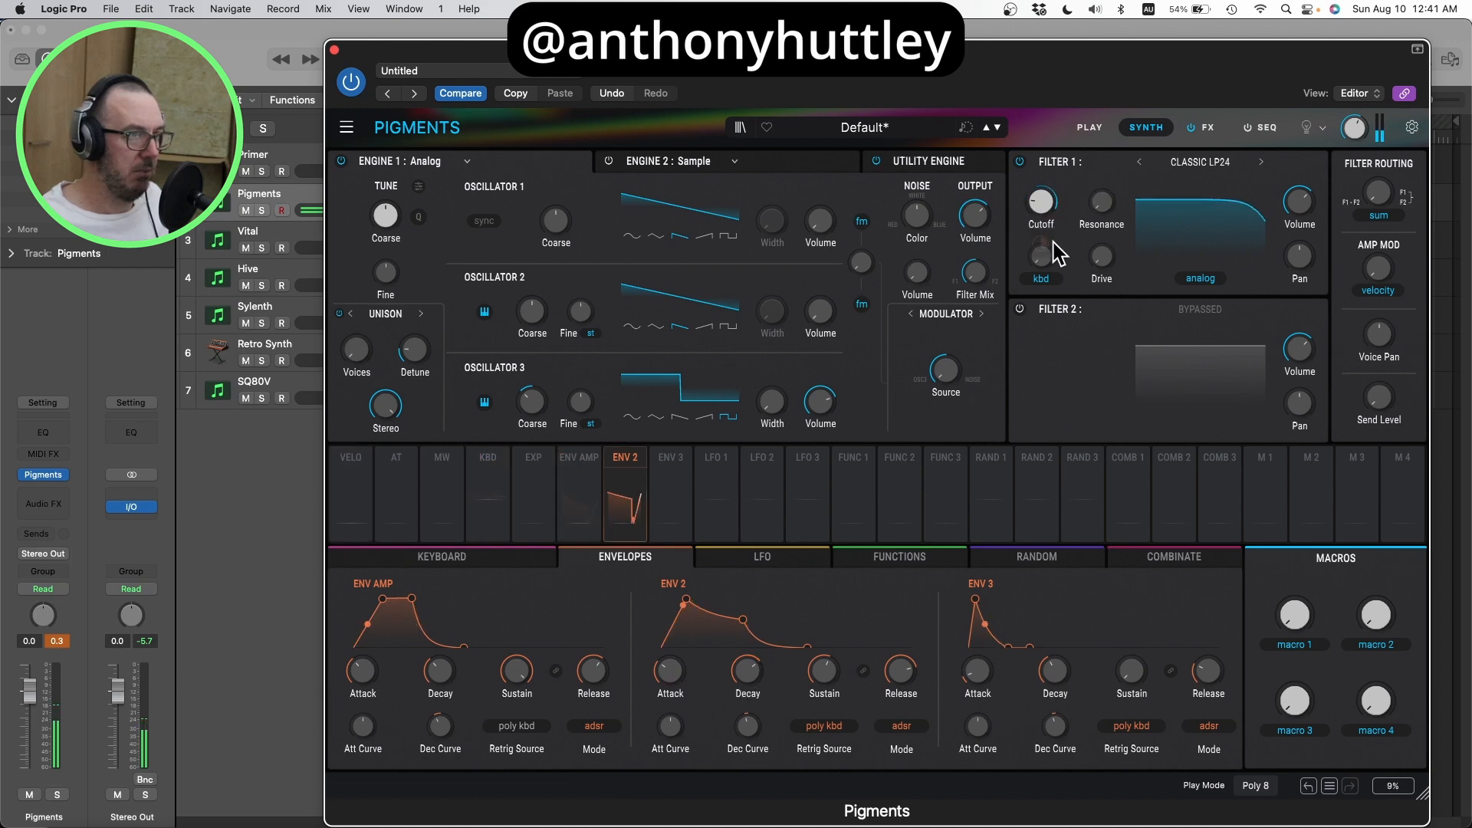
Step: Set the Filter 1 cutoff to about 66 Hz, and try Env 2 attack times up to 2.96 s before settling on a shorter one
scroll(1046, 253, up, 5)
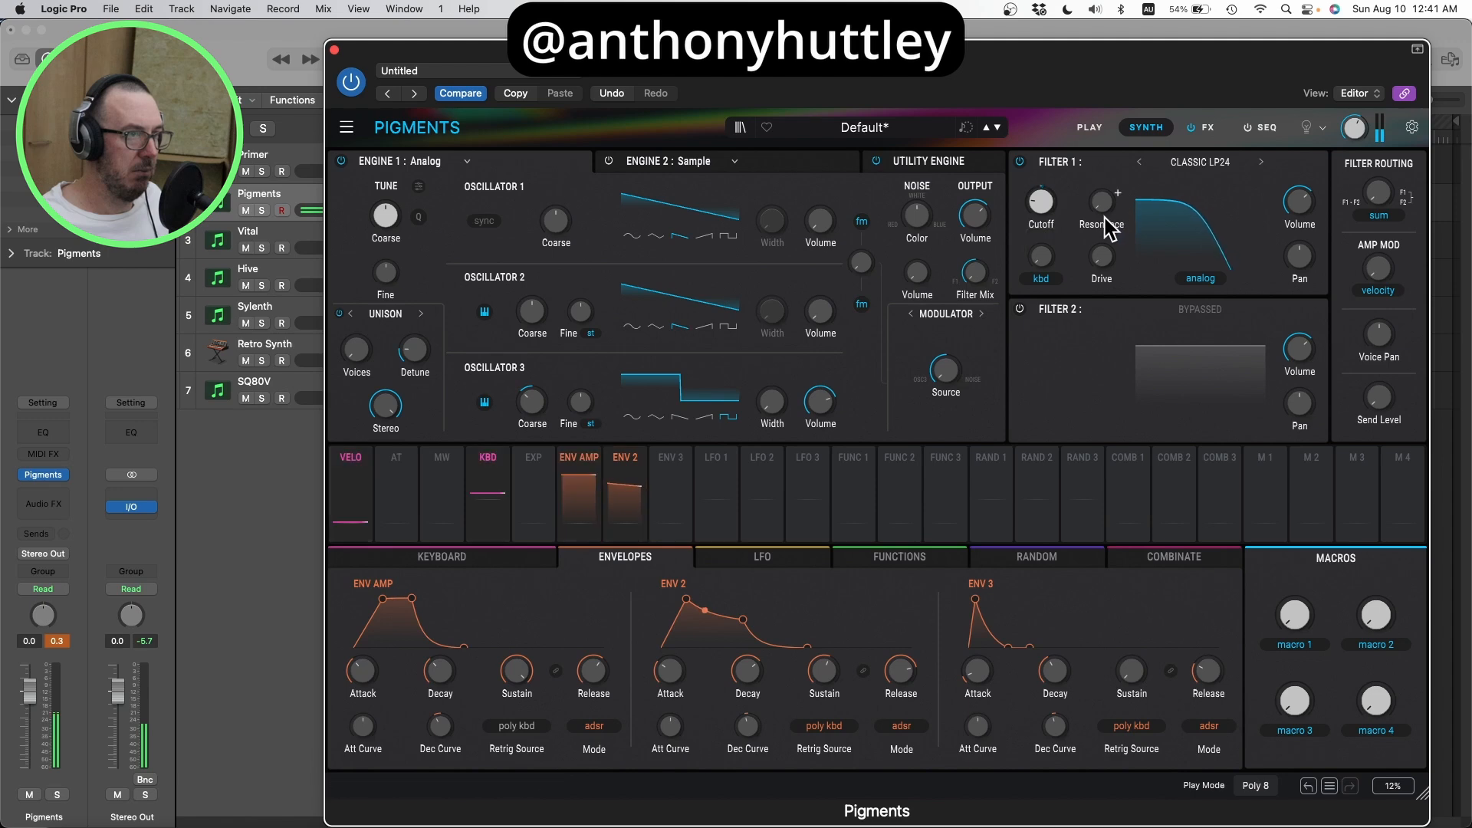
drag(1042, 211, 1043, 203)
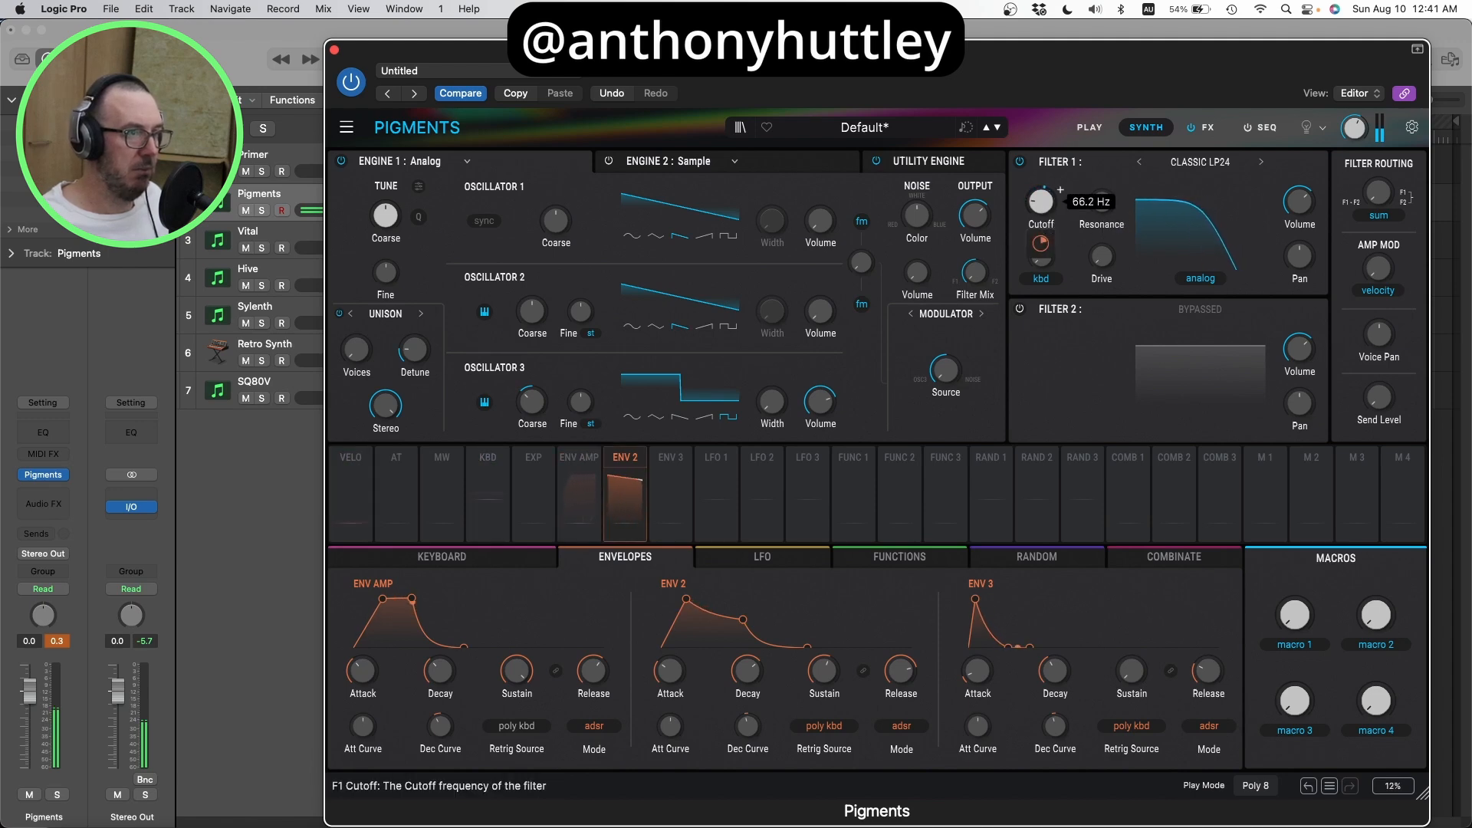
mouse_move(679, 677)
mouse_down()
mouse_move(657, 680)
mouse_move(663, 670)
mouse_up()
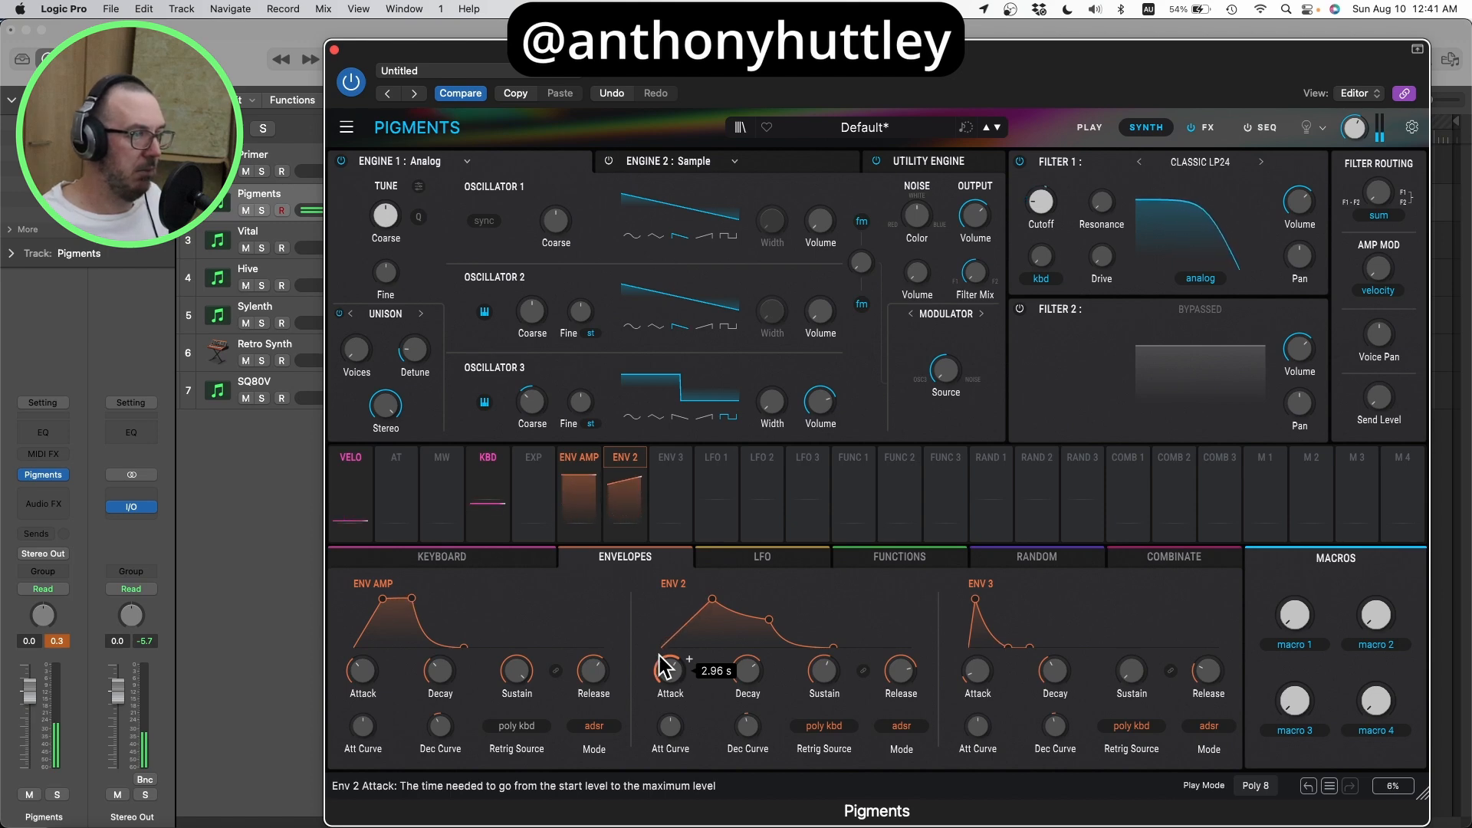
drag(661, 677, 661, 701)
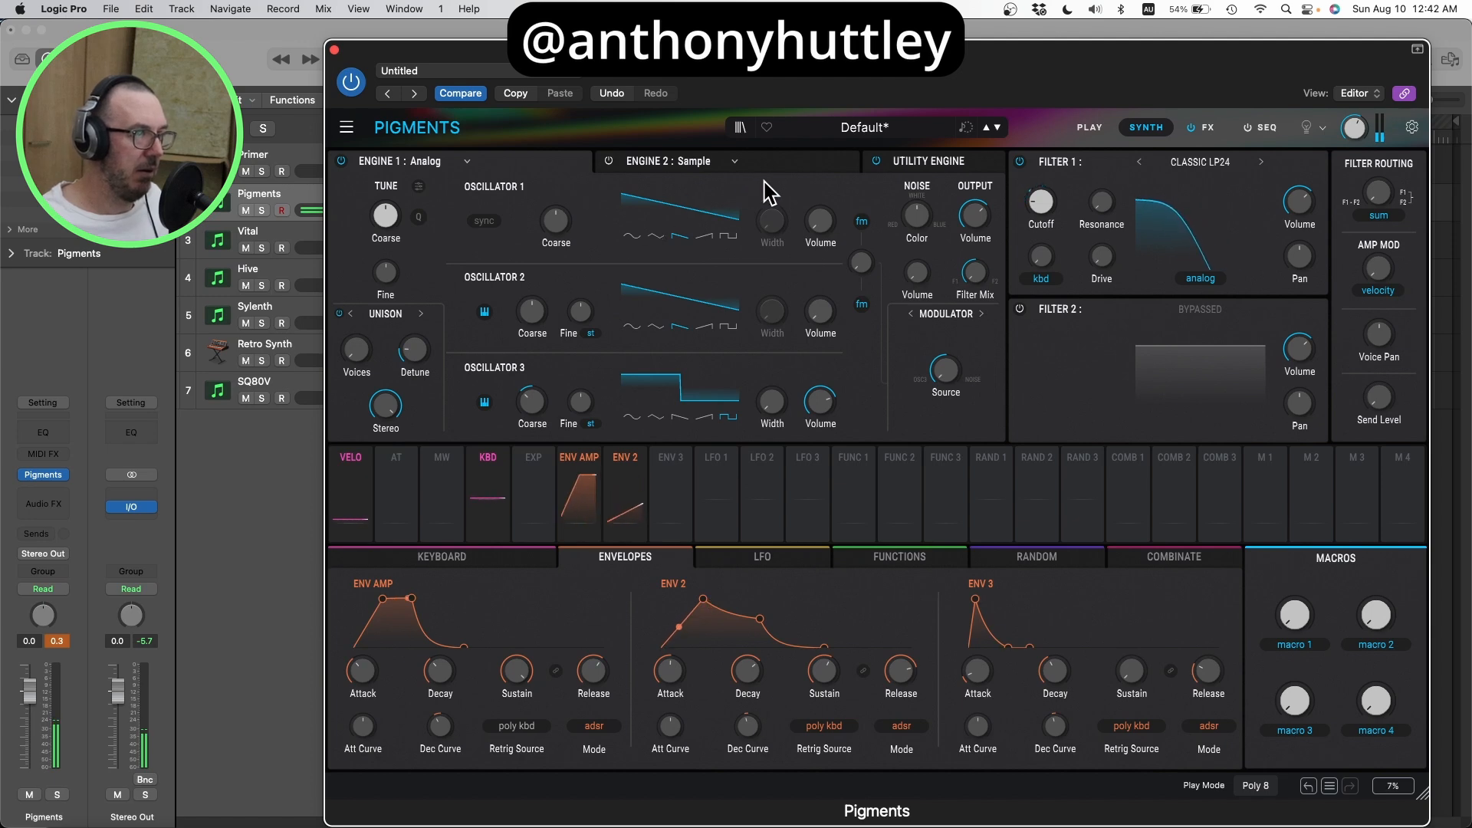
Step: Switch the Sample engine back on and raise its output volume to about -2 dB
click(827, 164)
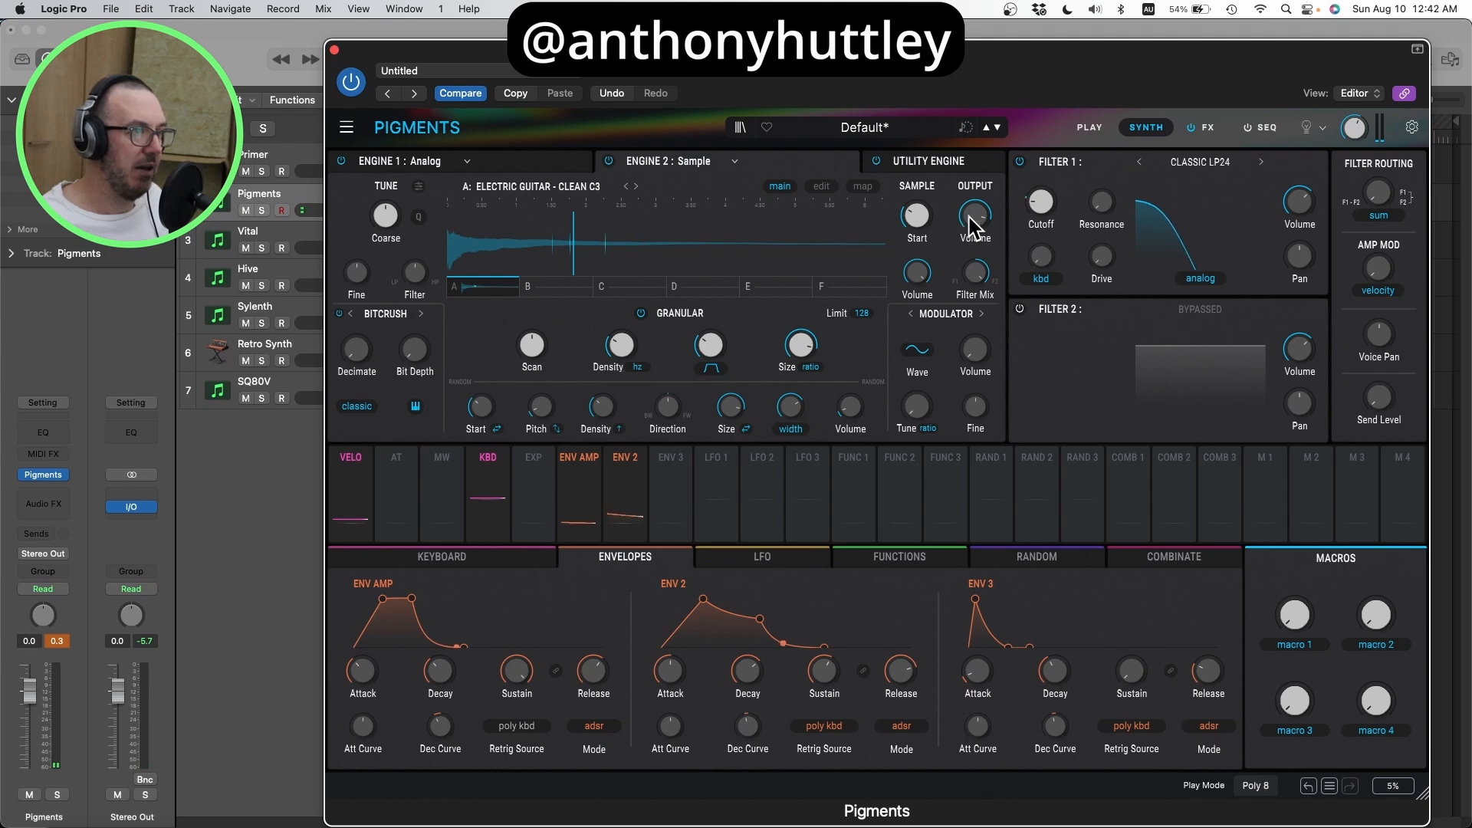
drag(954, 205, 954, 195)
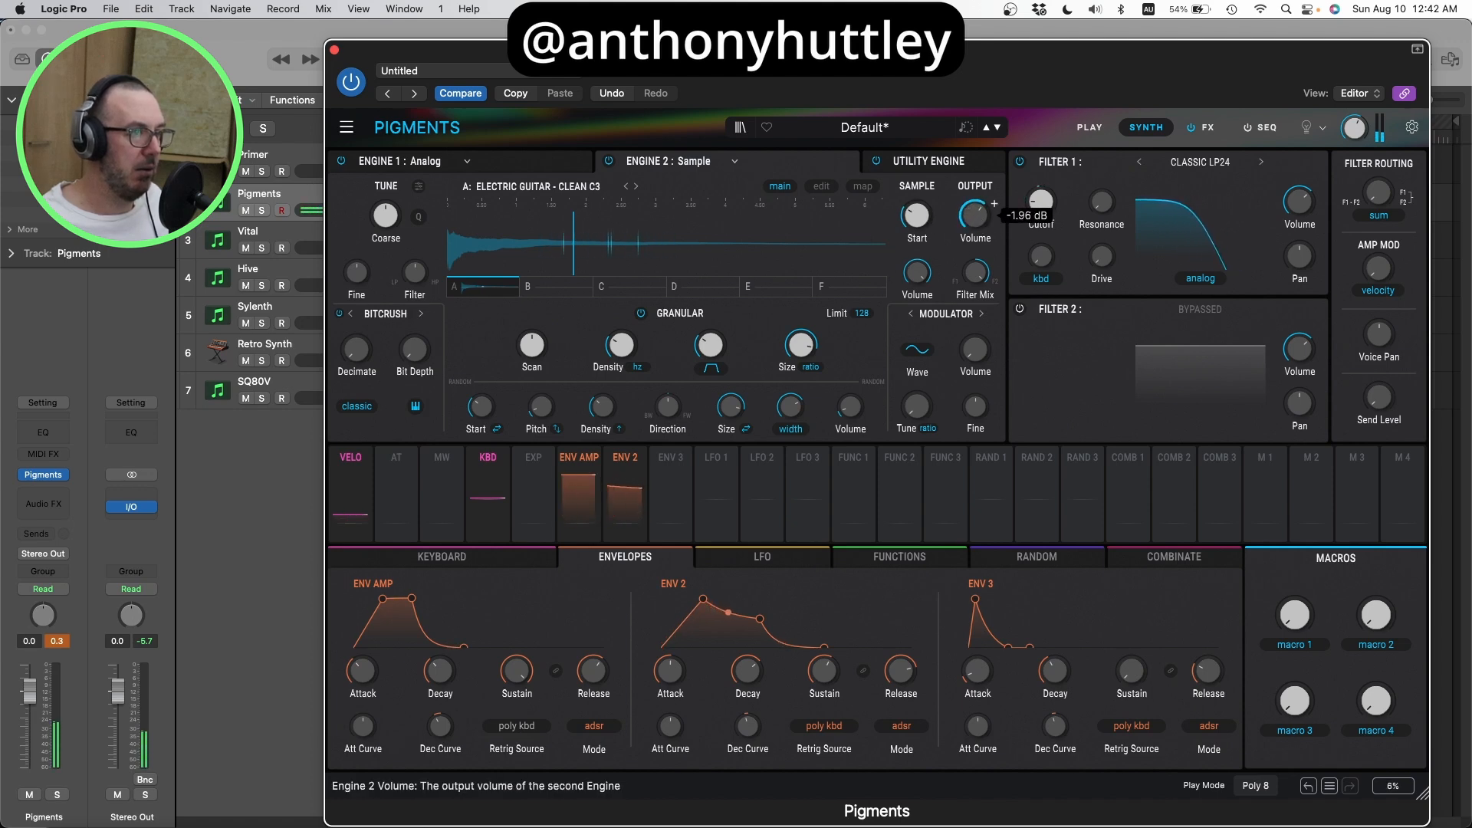
drag(974, 215, 975, 212)
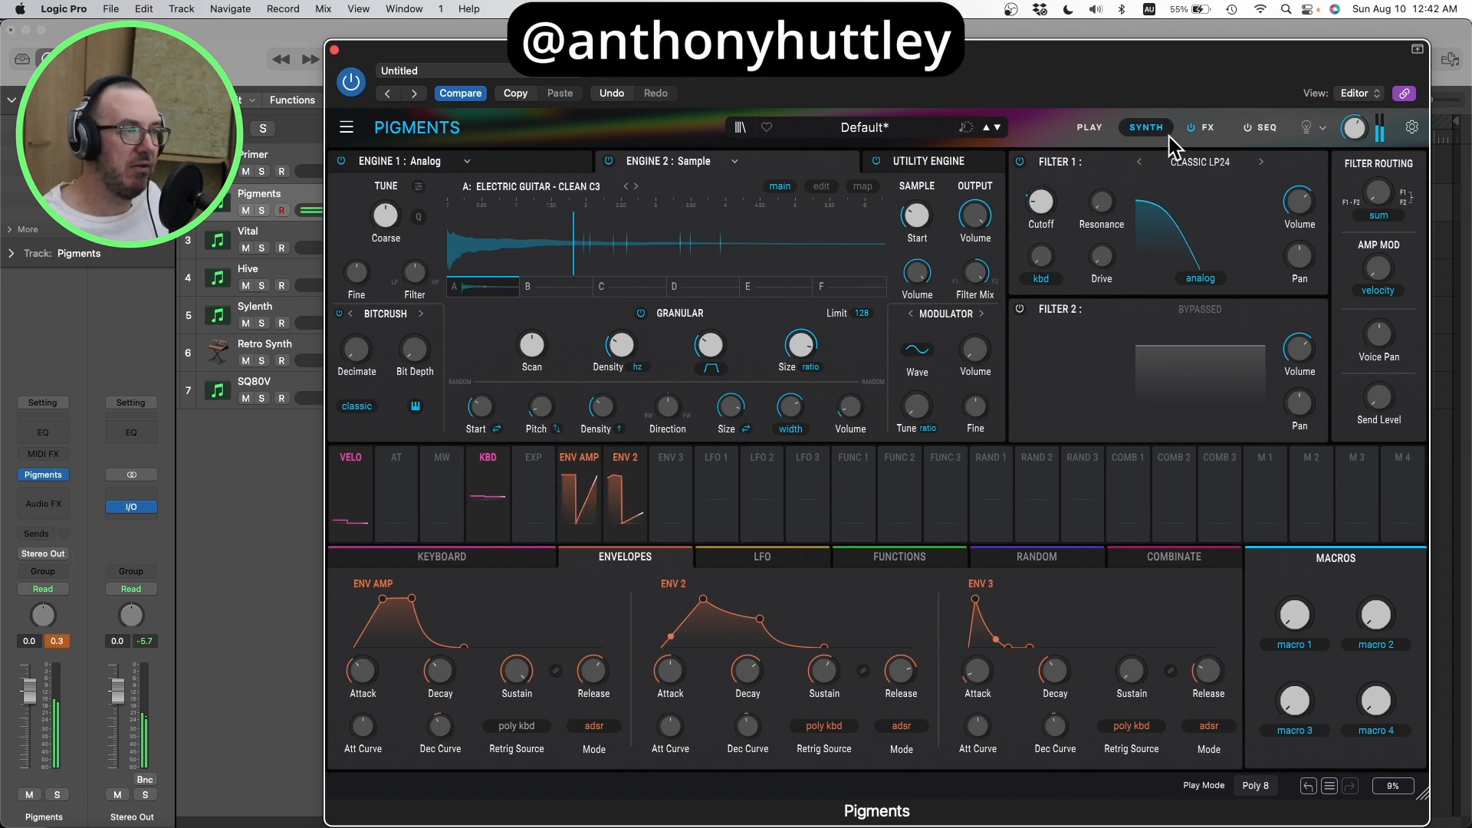
Step: Add a Delay as the first effect in FX A and sync its time to dotted values only
click(1205, 128)
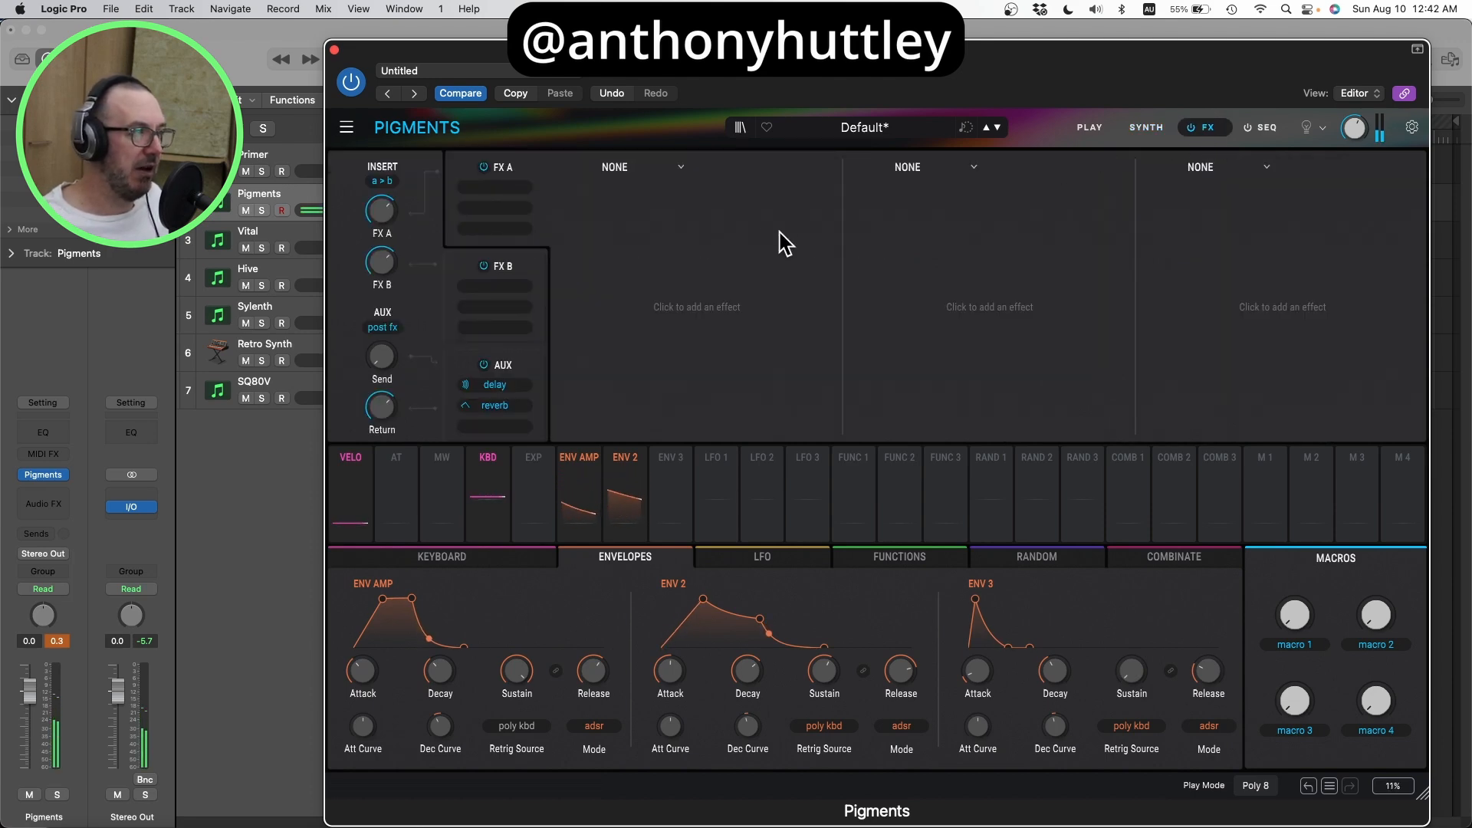
click(626, 169)
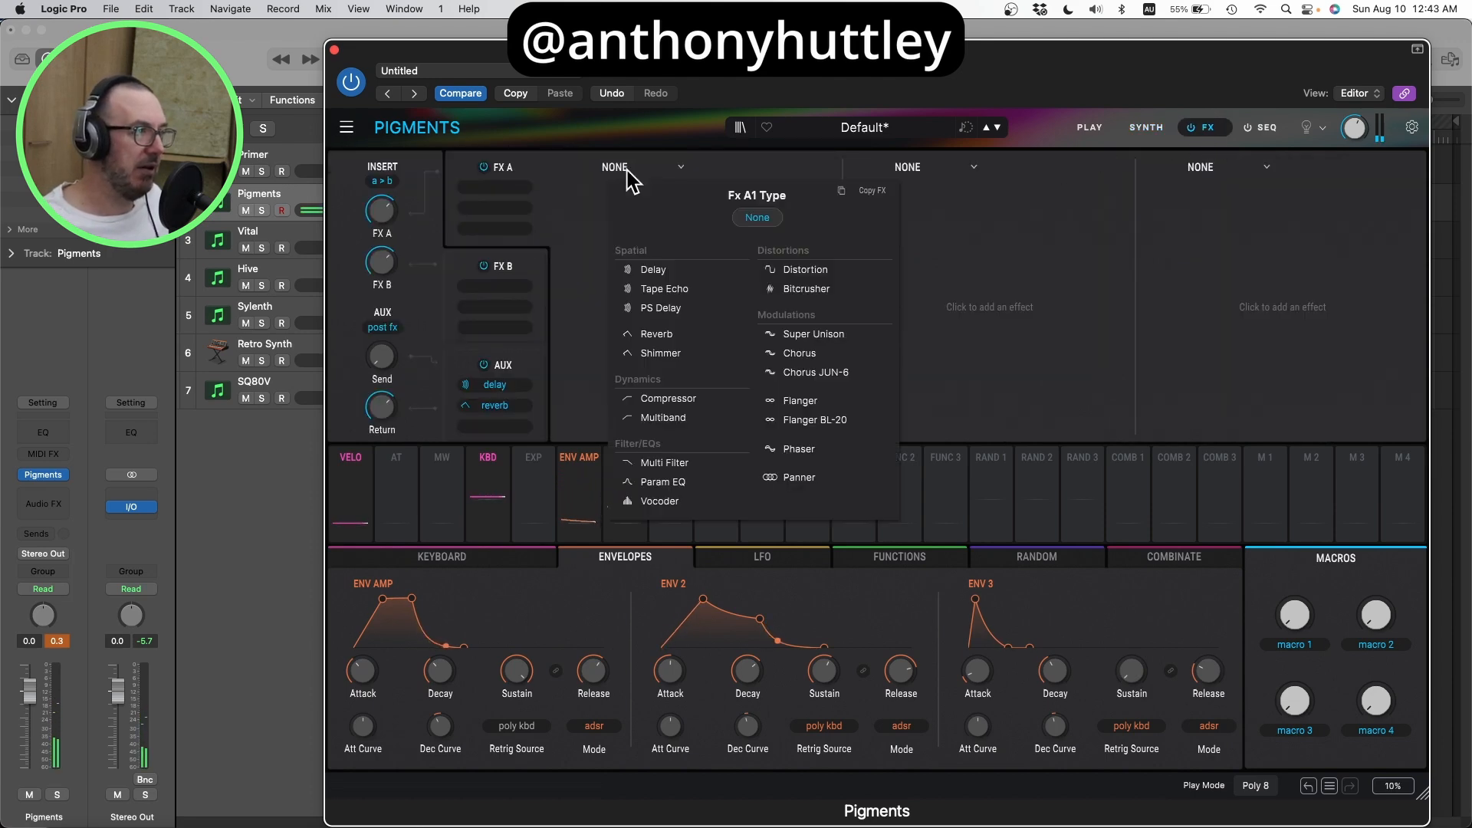
click(654, 269)
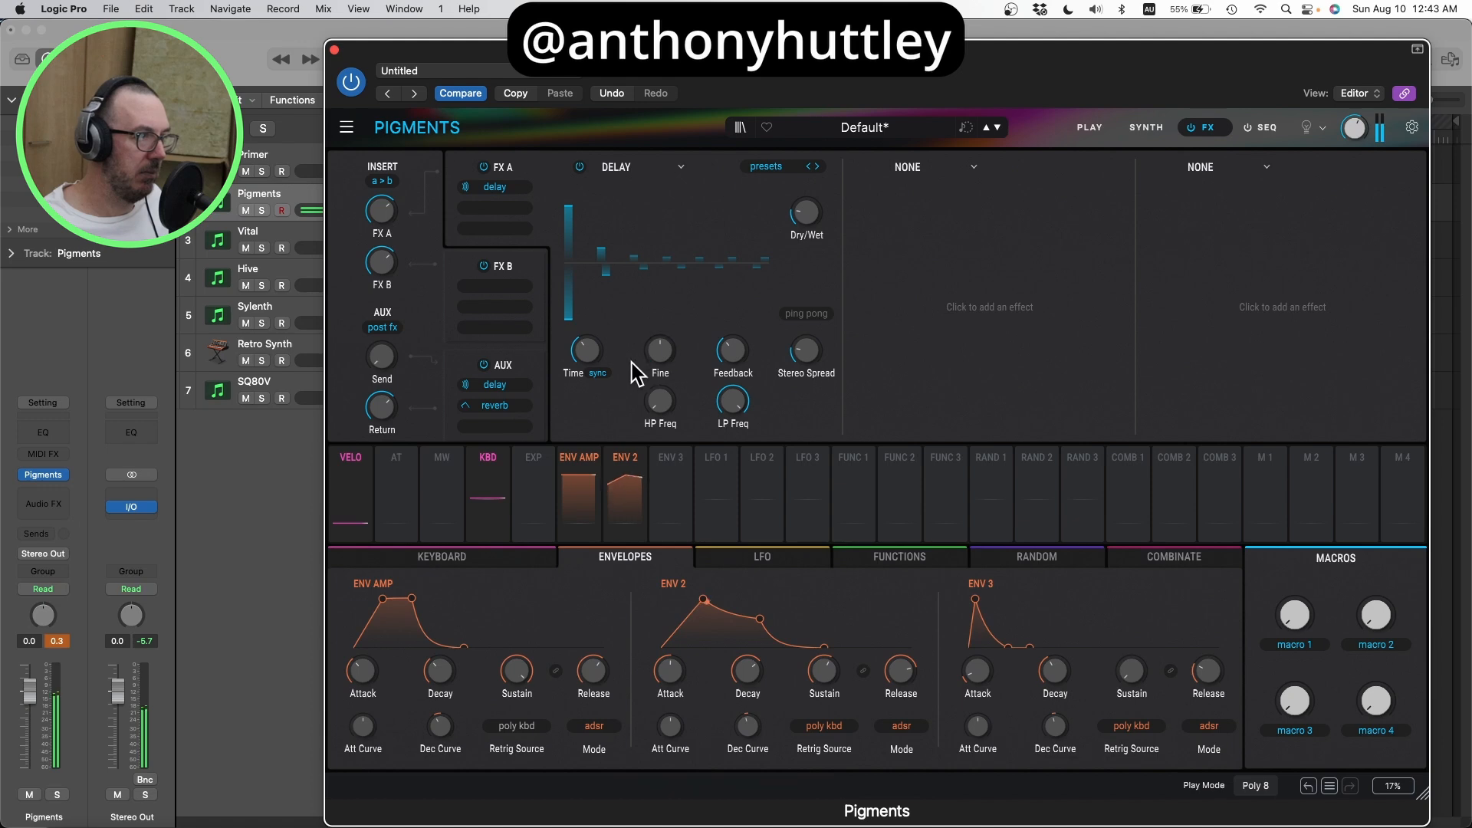
click(595, 374)
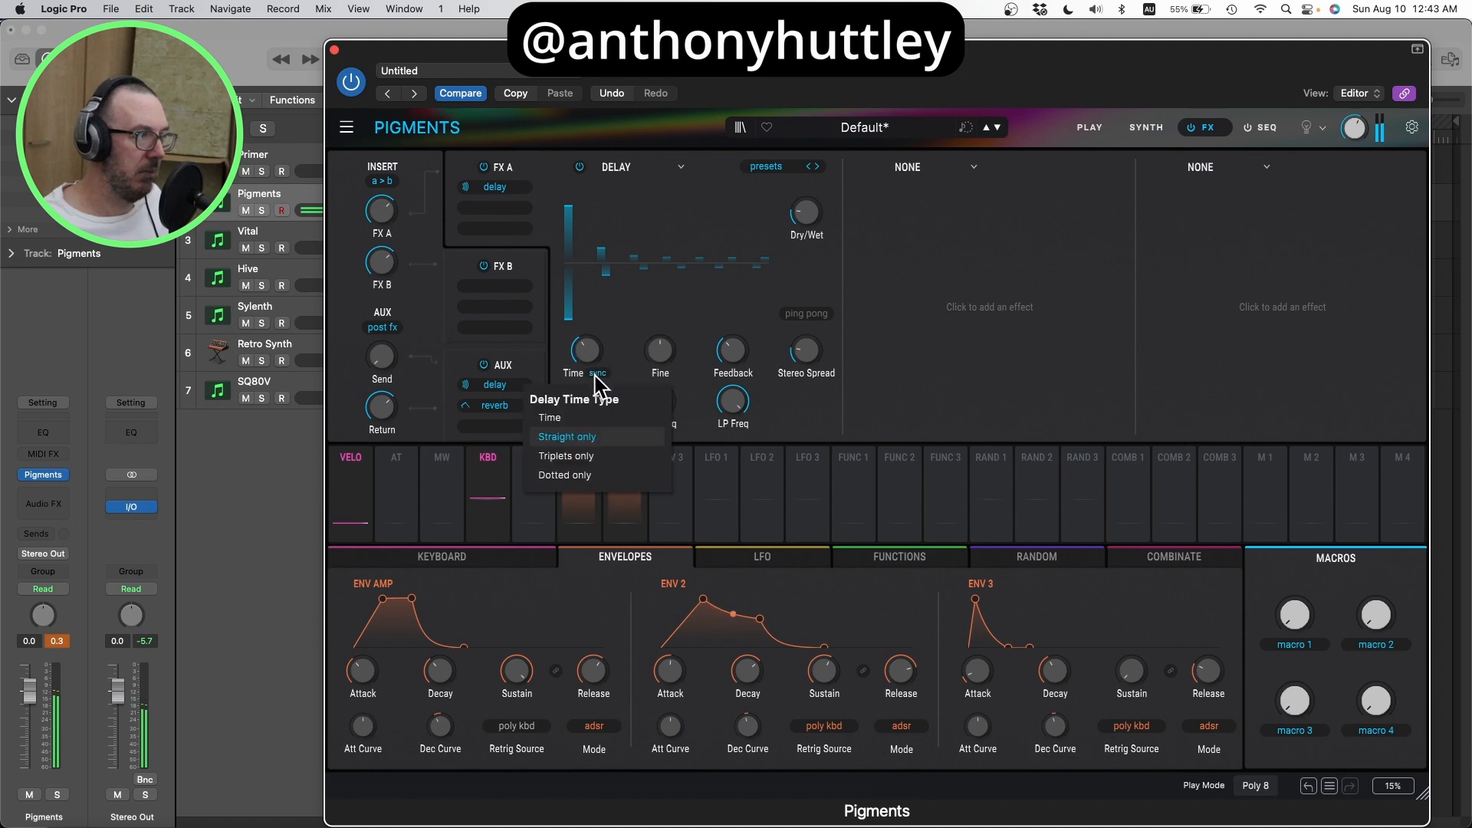
click(596, 475)
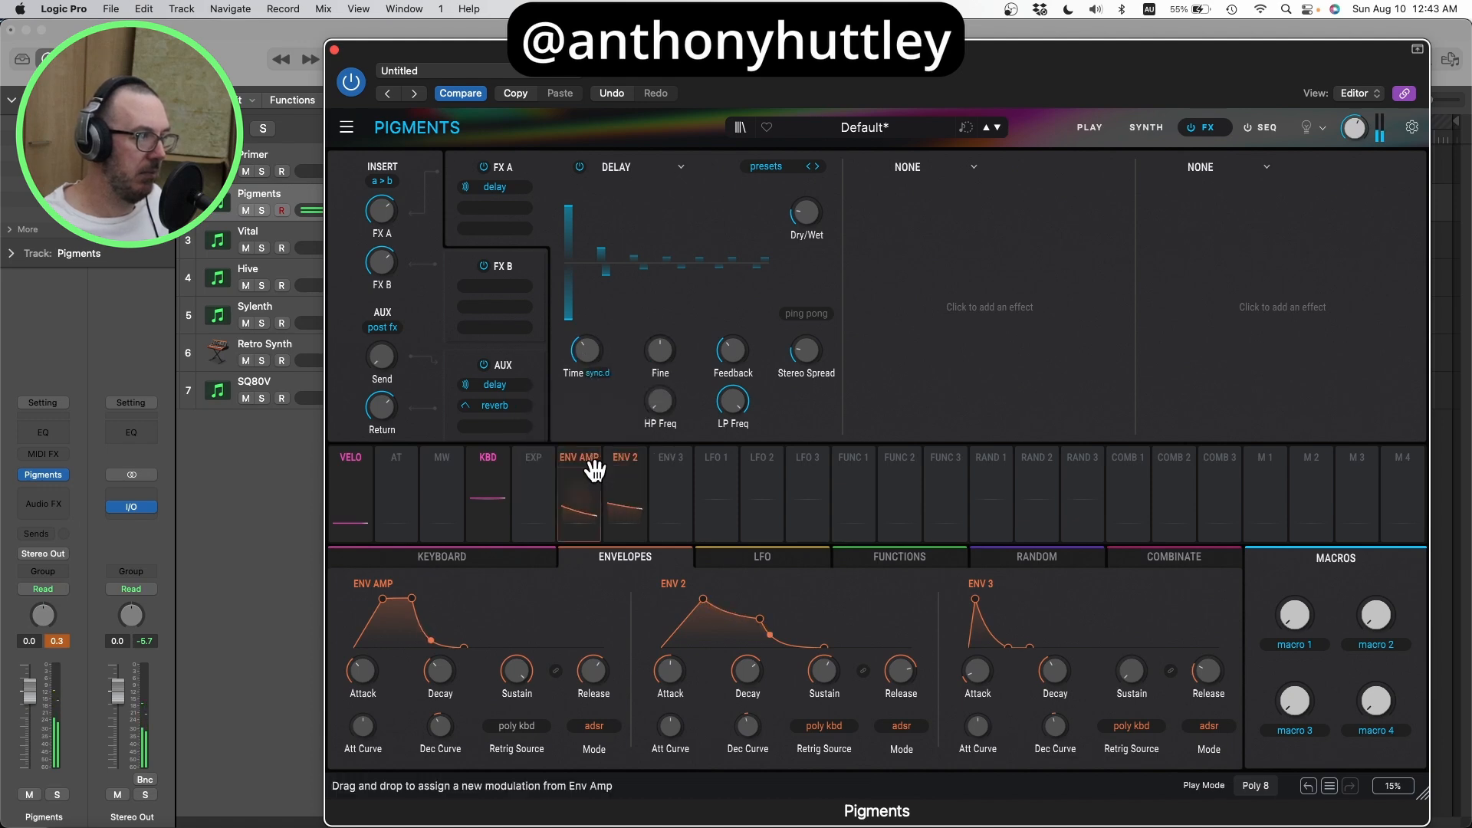
mouse_move(580, 354)
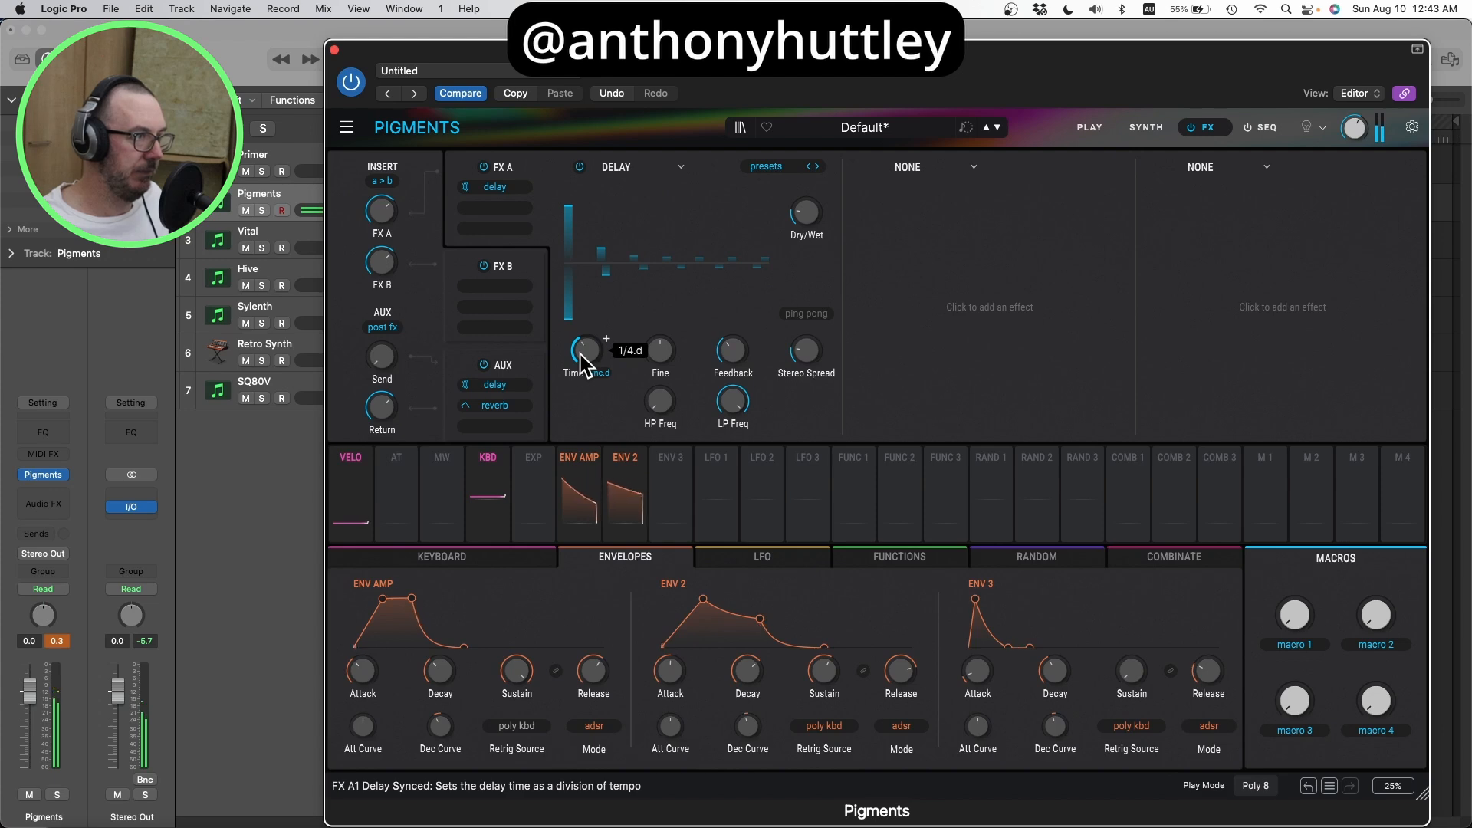
Step: Switch the FX A delay to ping pong mode, fine-tune its dry/wet mix and raise its feedback
click(812, 316)
drag(807, 215, 806, 216)
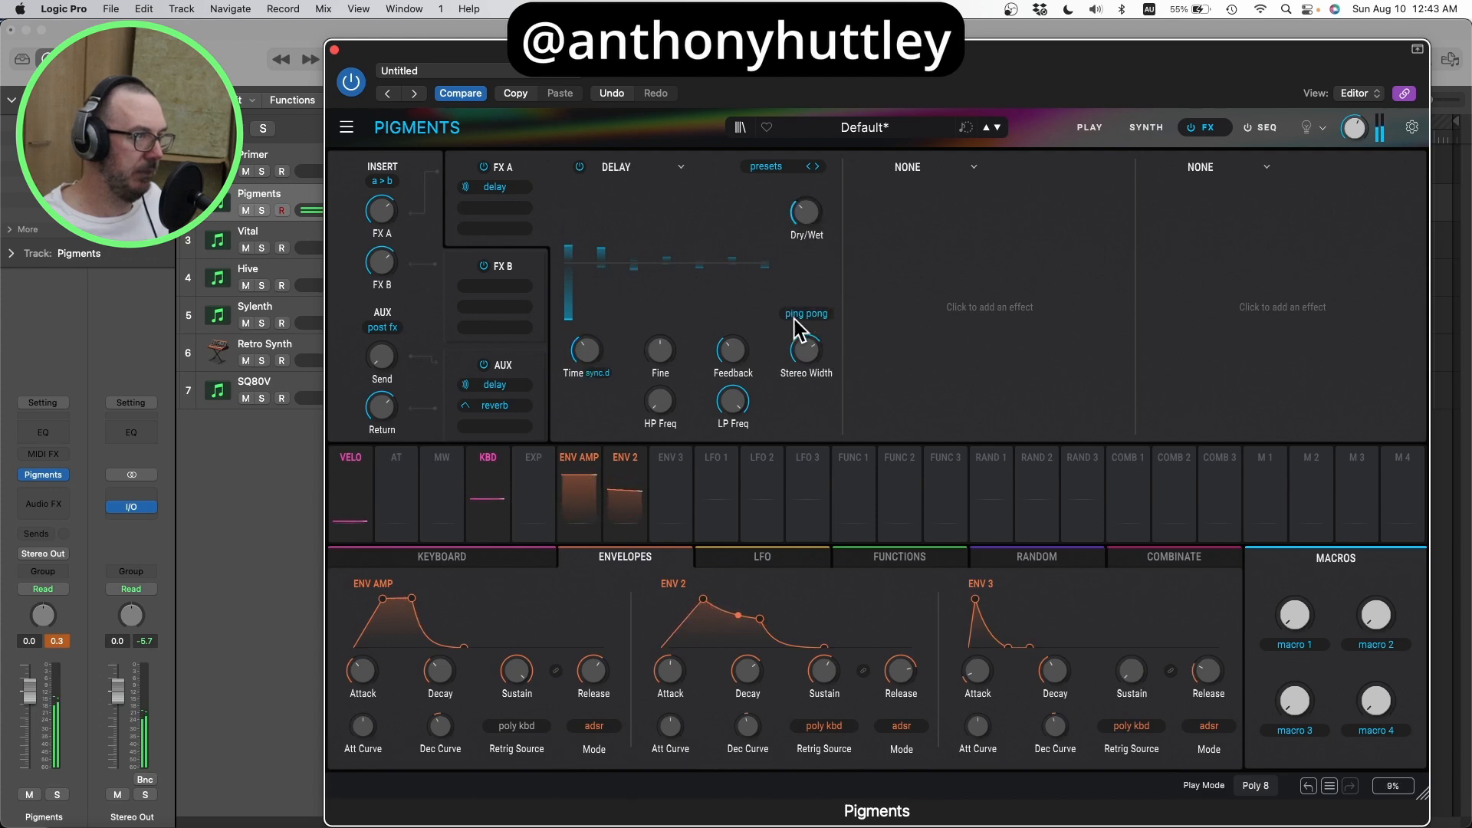
drag(723, 352, 723, 331)
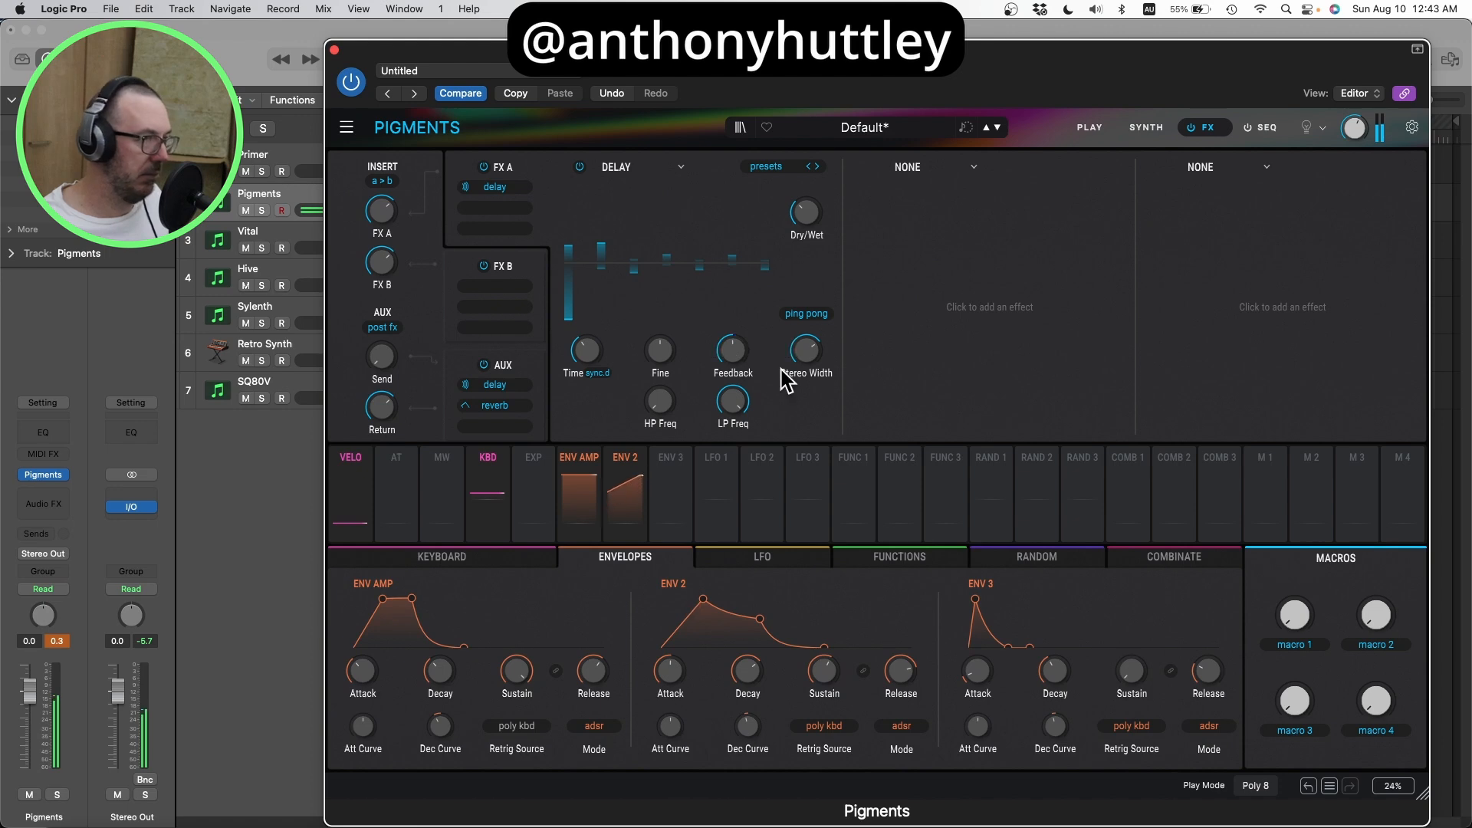
Step: Check the Analog engine's Oscillator 3 volume, and return to the Sample engine to inspect the Filter 1 resonance
click(1142, 127)
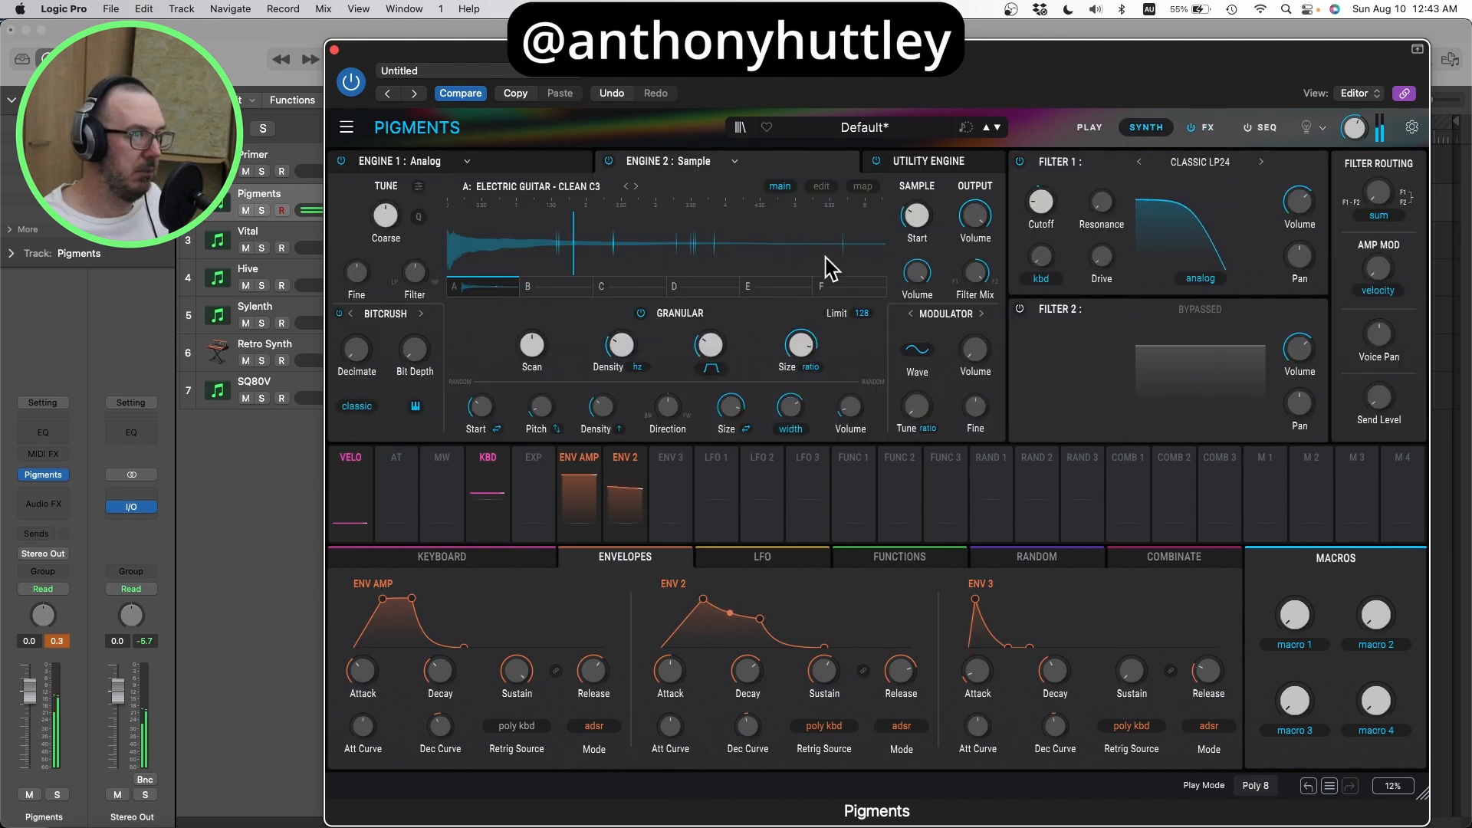
click(536, 168)
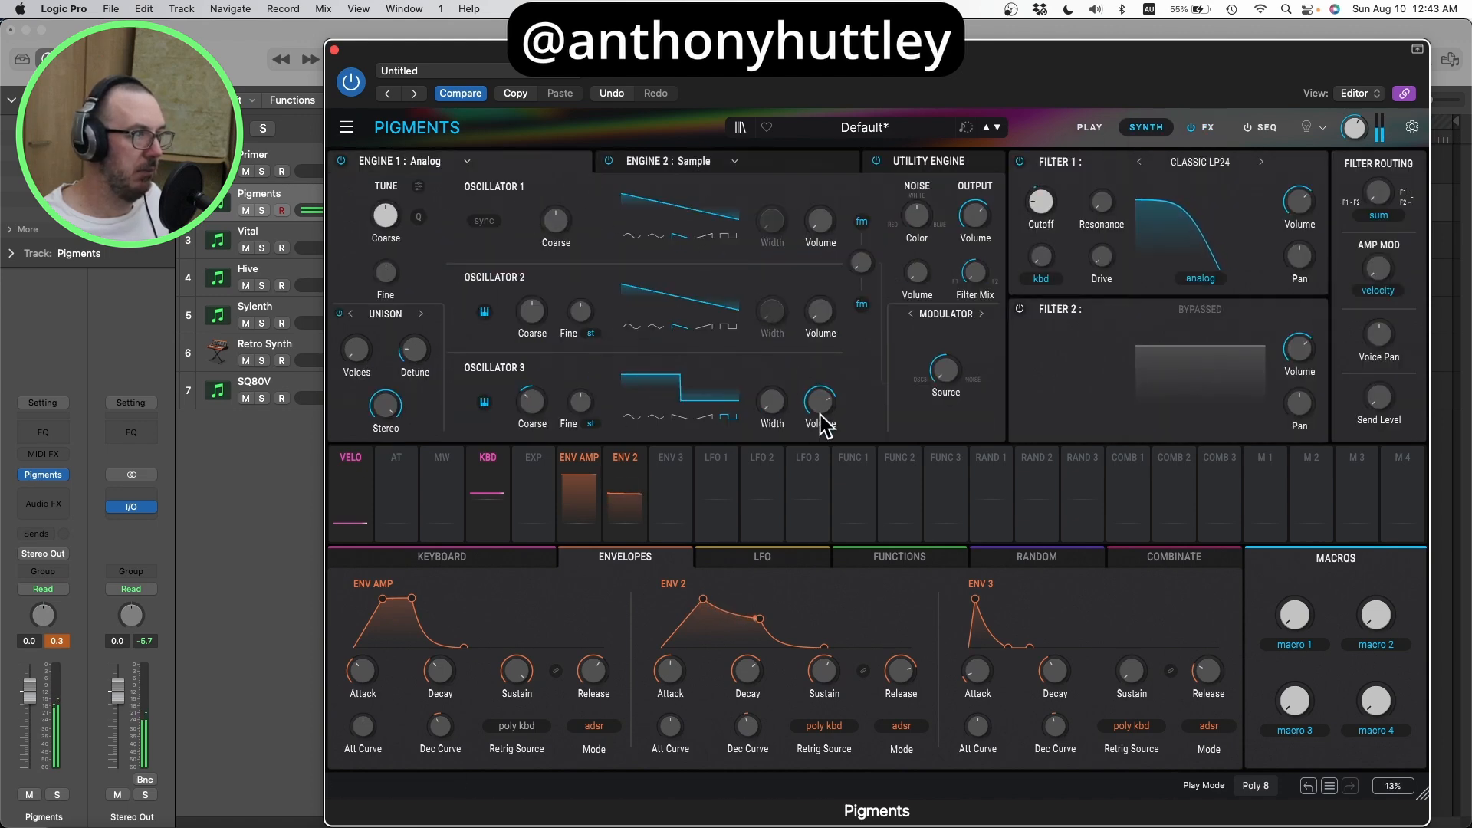
mouse_move(824, 420)
click(773, 162)
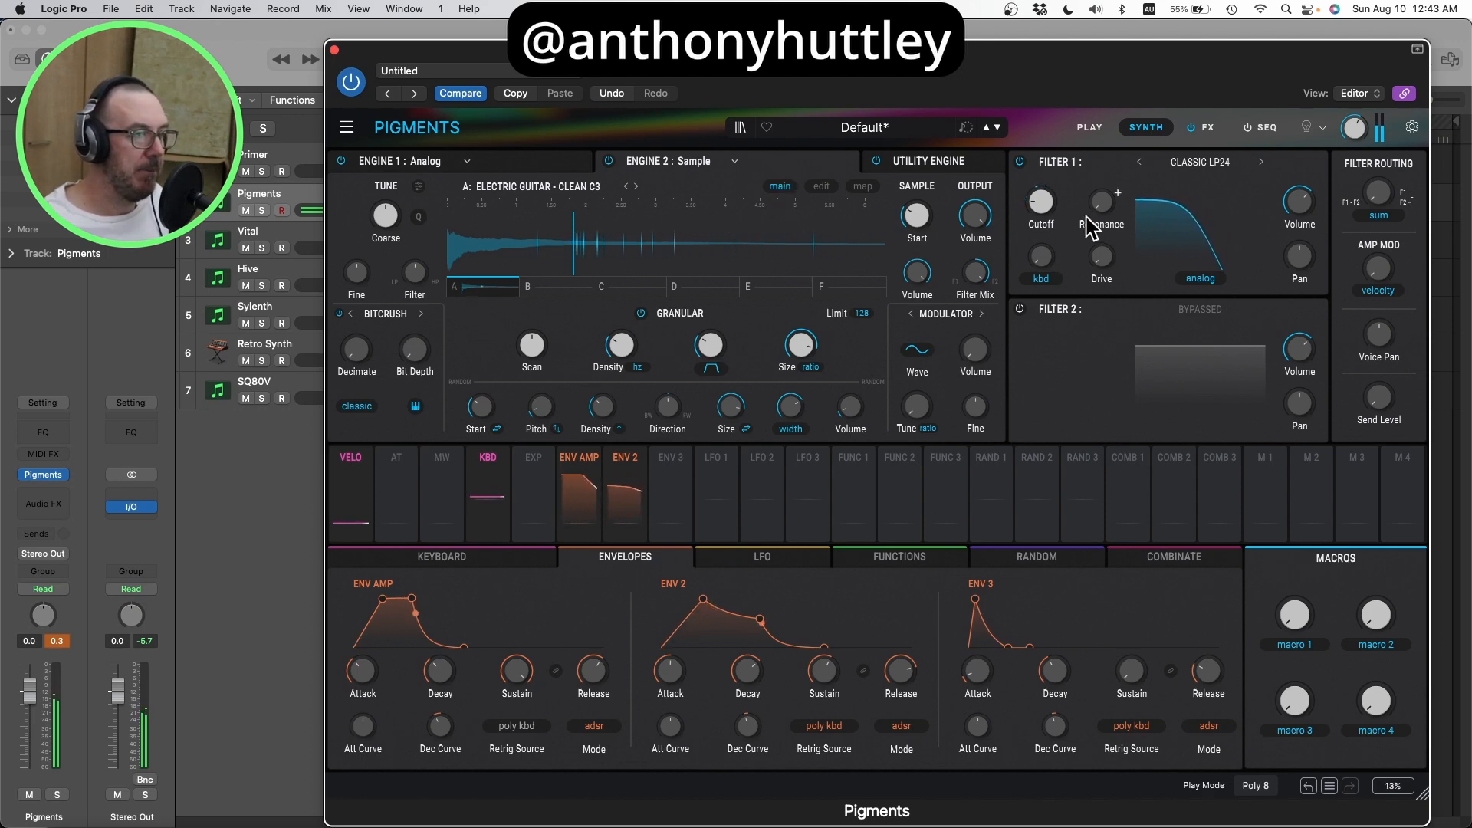
mouse_move(1109, 219)
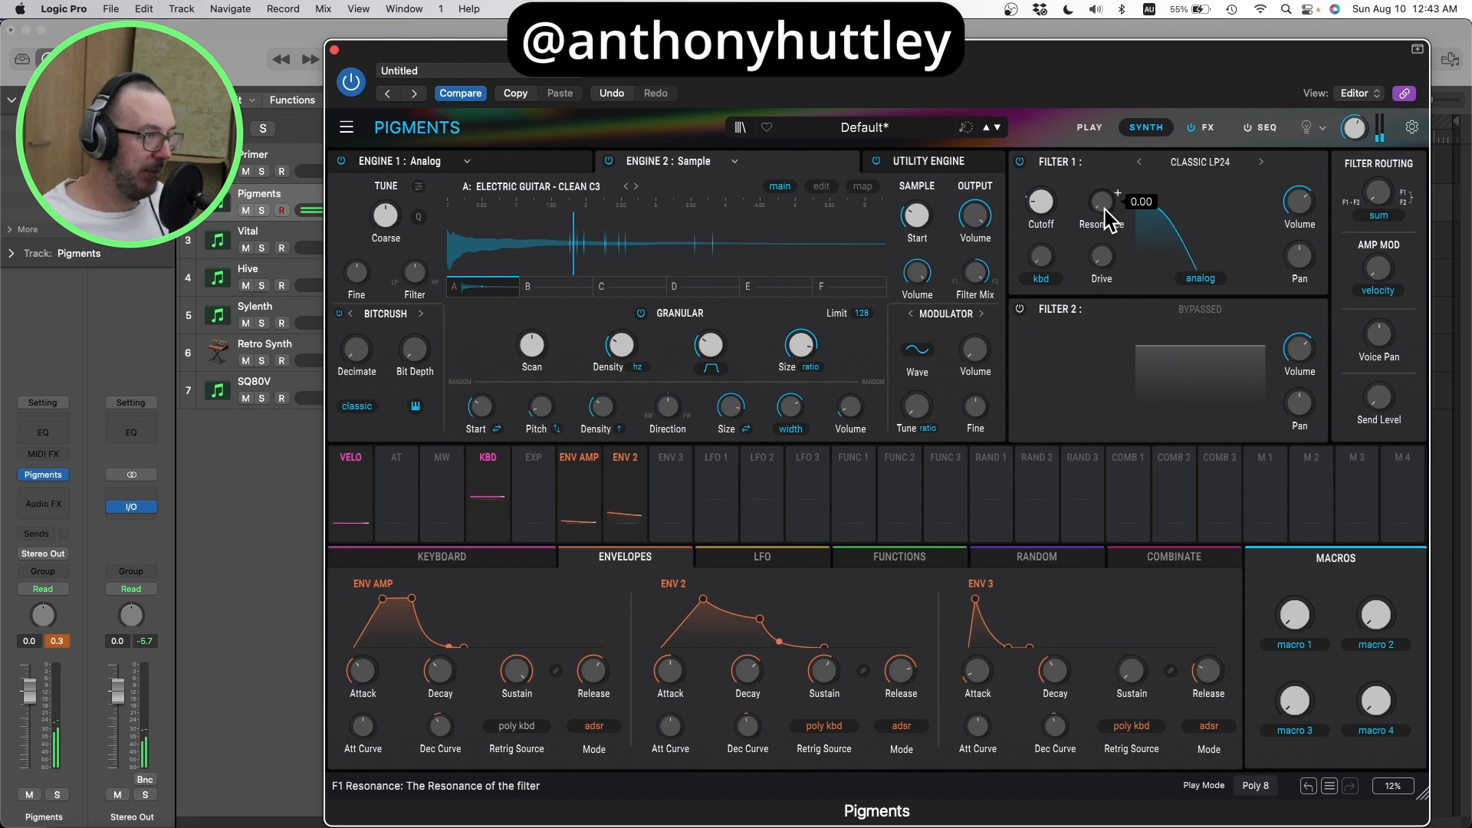